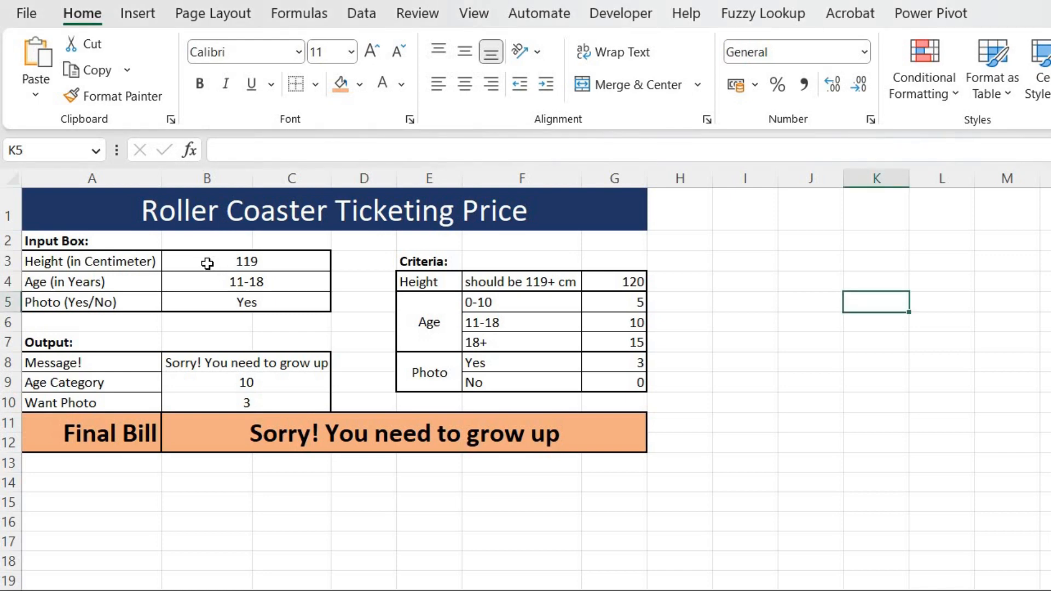
Set the height input in the finished calculator to 120.
left_click(207, 264)
type("120")
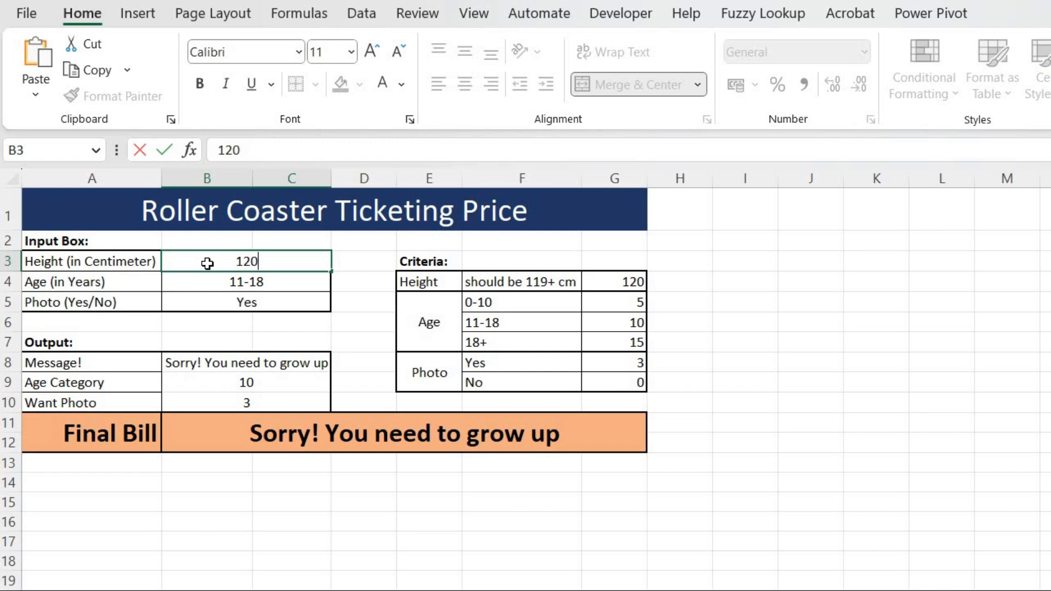
key("Return")
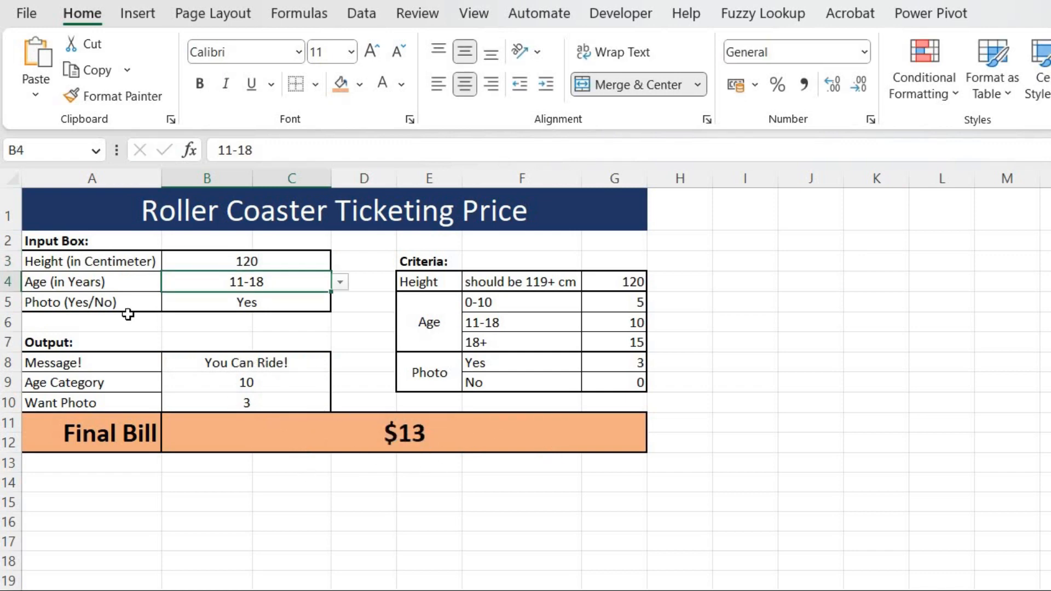
Set the age input to 0-10 and the photo option to No from their dropdown lists.
left_click(342, 282)
left_click(311, 300)
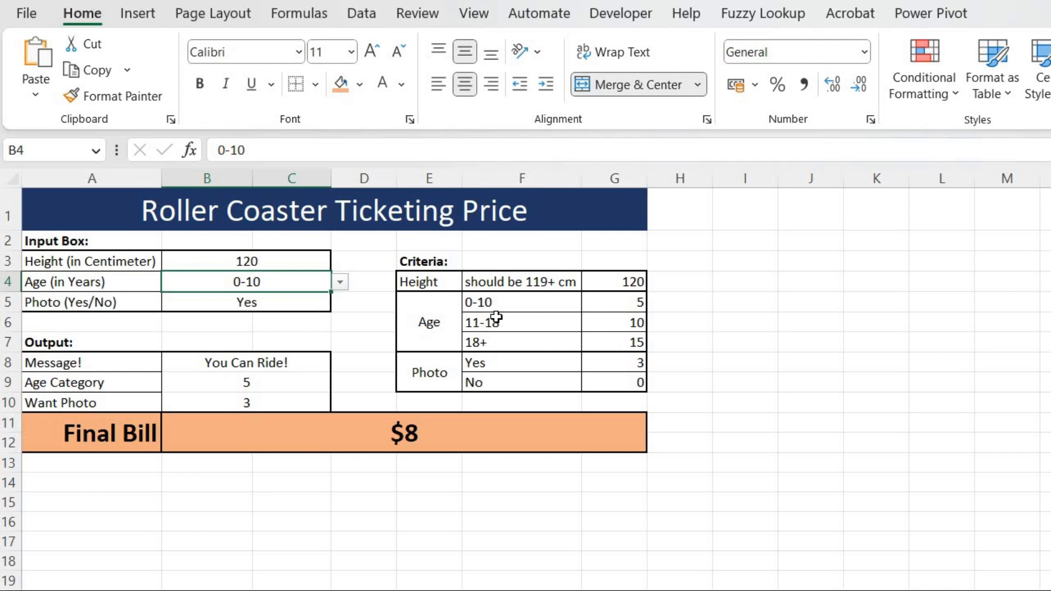
left_click(287, 303)
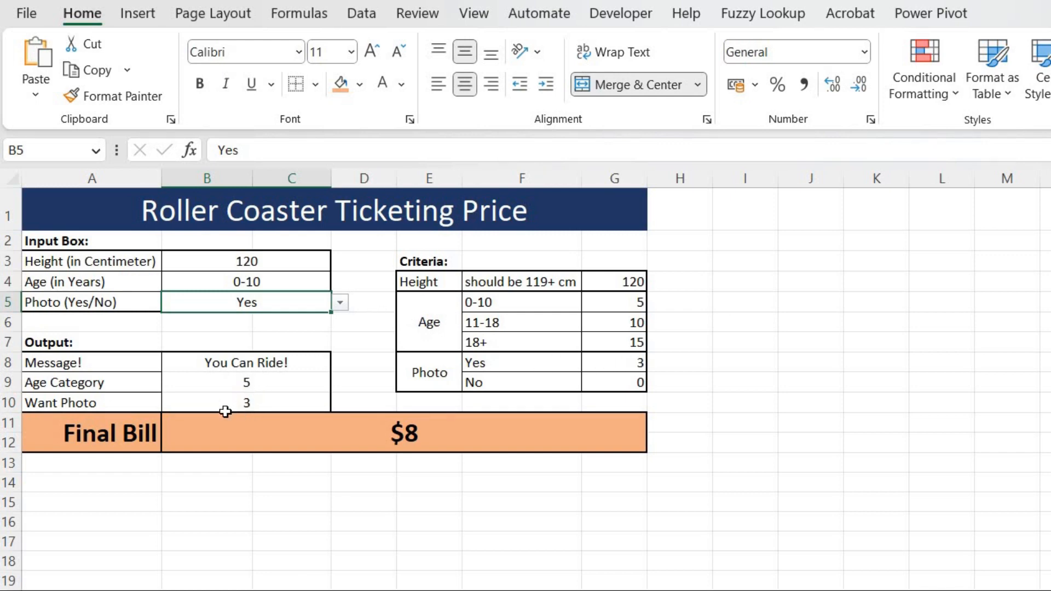
left_click(337, 305)
left_click(306, 335)
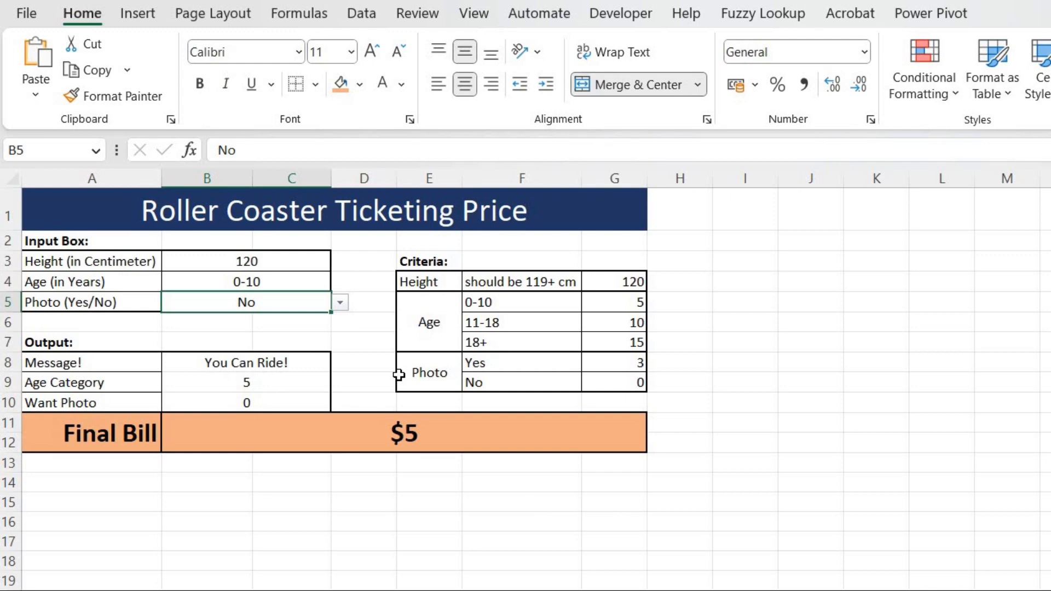
Change the age input to 18+ and the photo option to Yes.
key("Up")
left_click(341, 283)
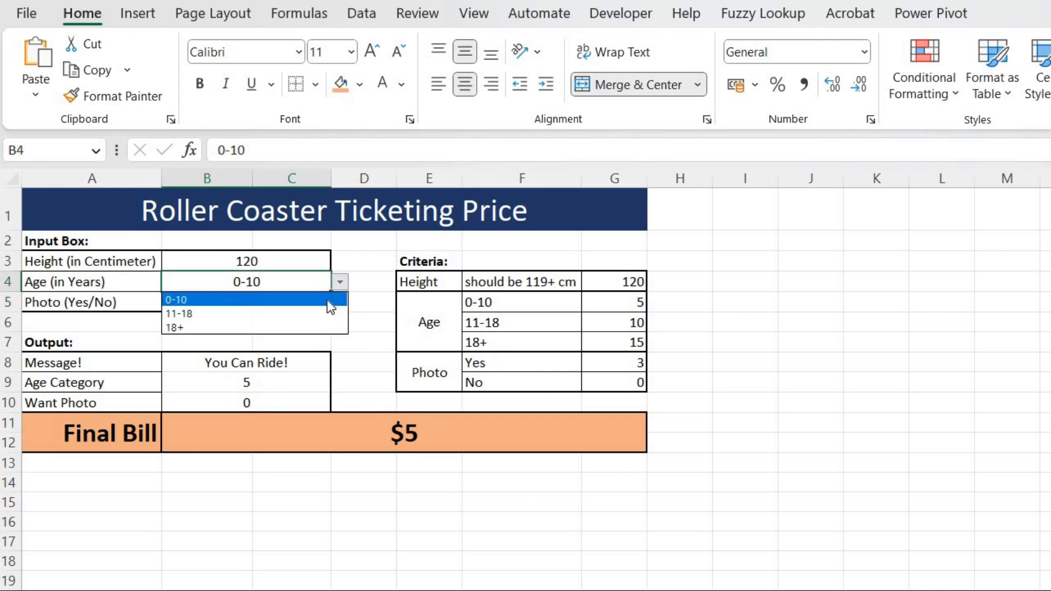
key("Down")
key("Down")
key("Return")
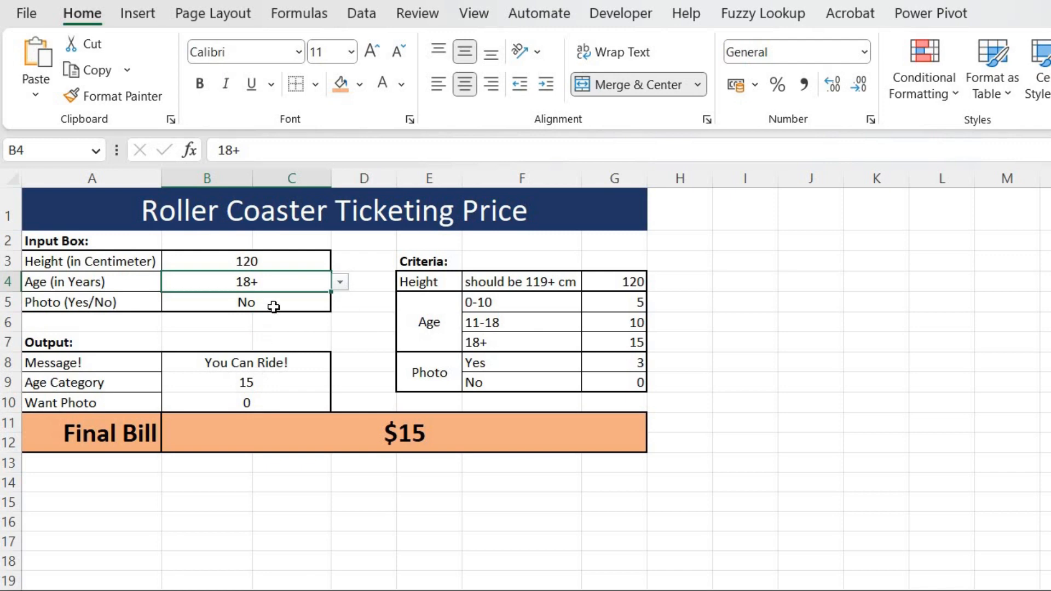
left_click(310, 306)
left_click(339, 304)
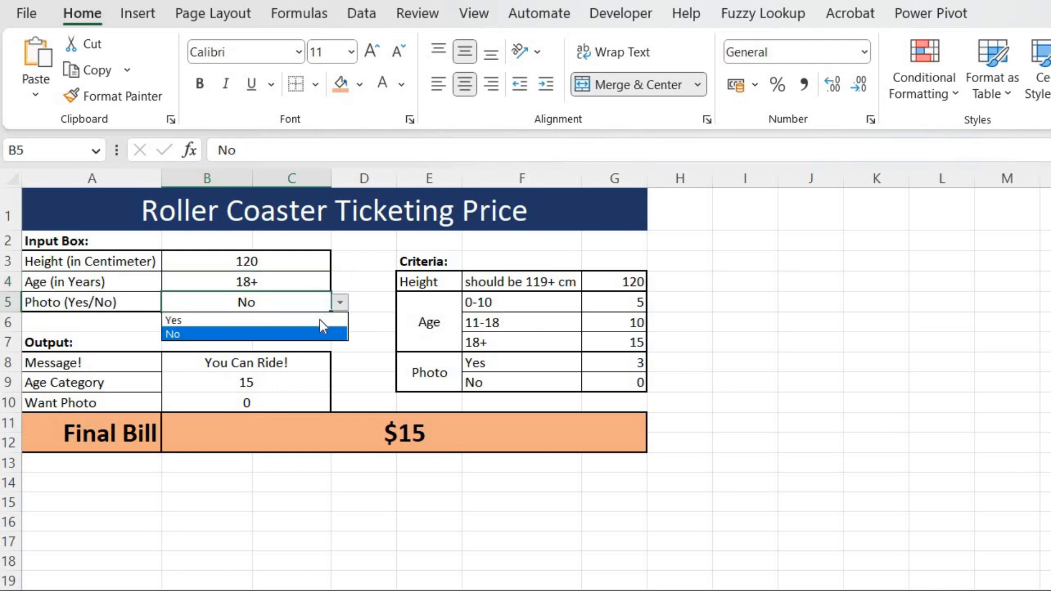
left_click(319, 317)
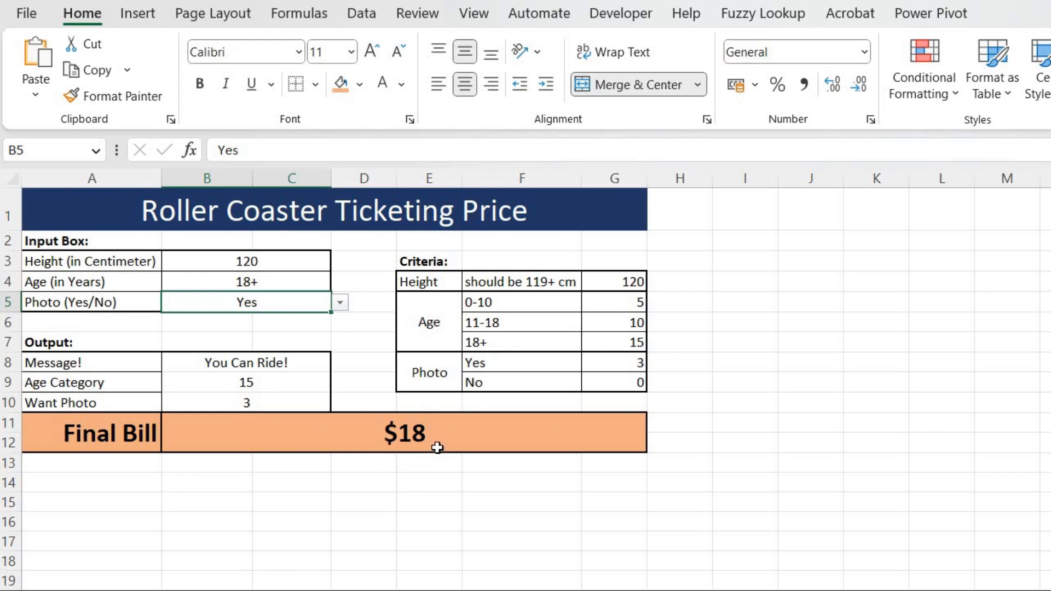
left_click(777, 404)
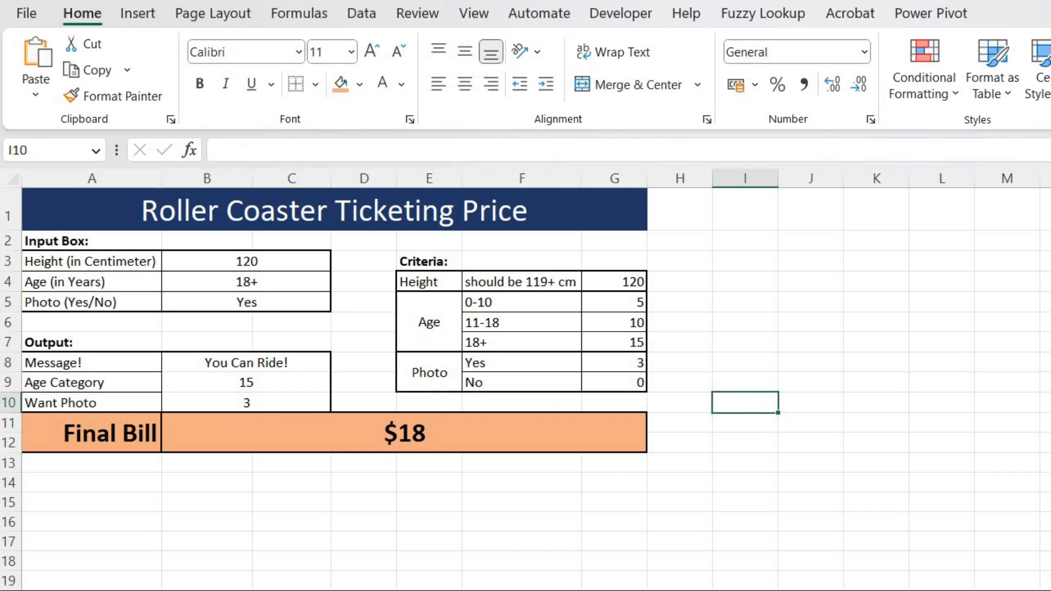
On the next blank sheet, enter the title Roller Coaster Ticking Price in A1.
key("ctrl+Page_Down")
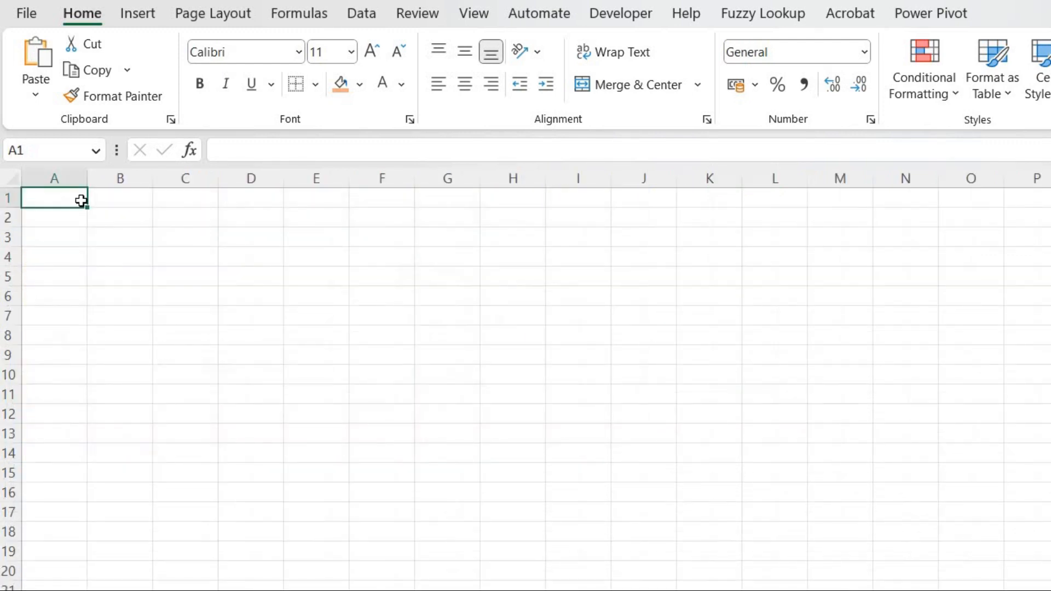
type("Rol")
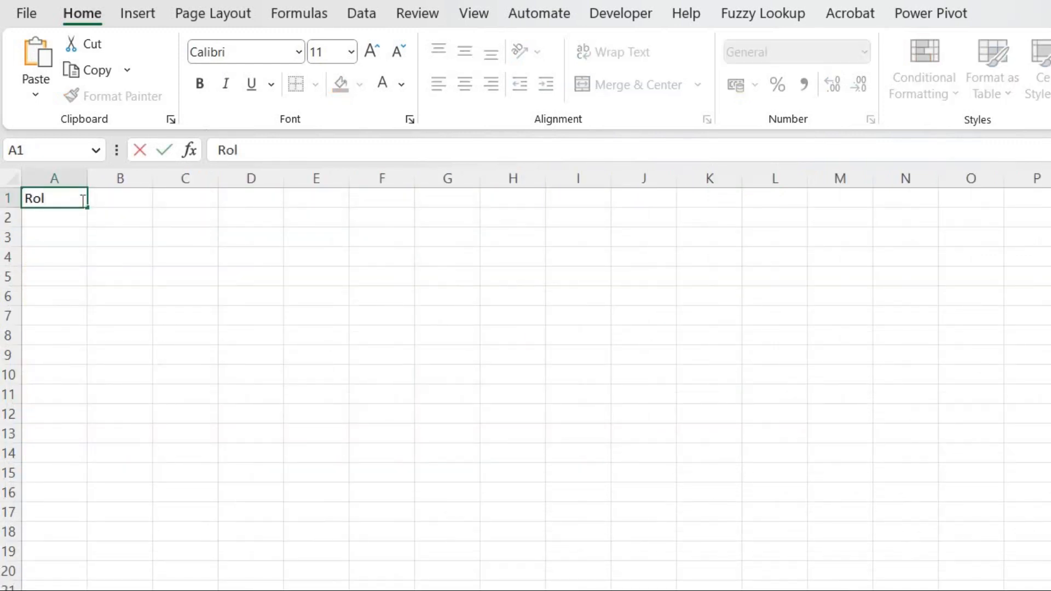
type("ler Coast")
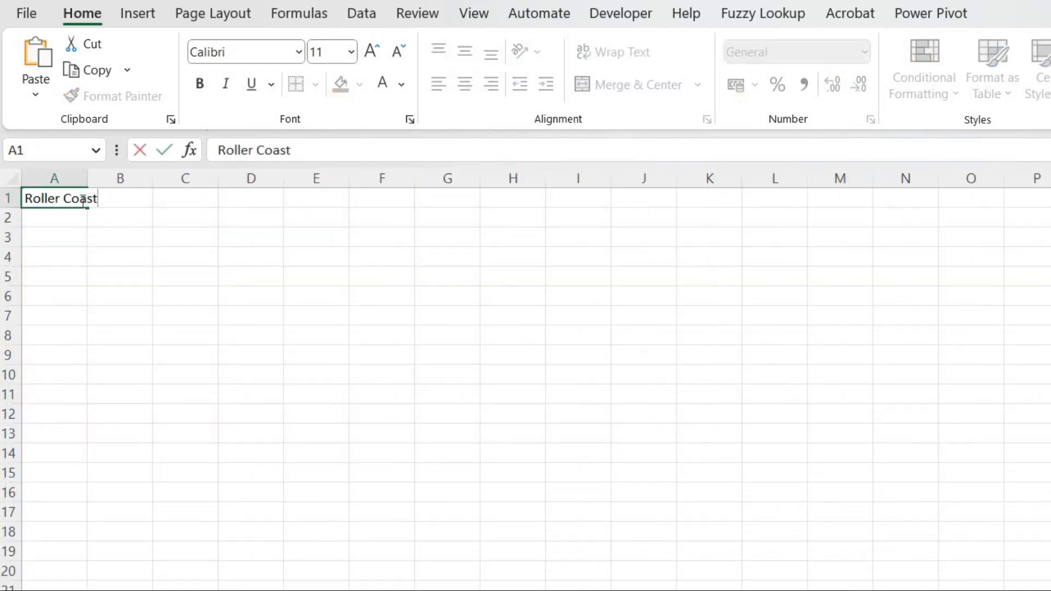
type("er Ticki")
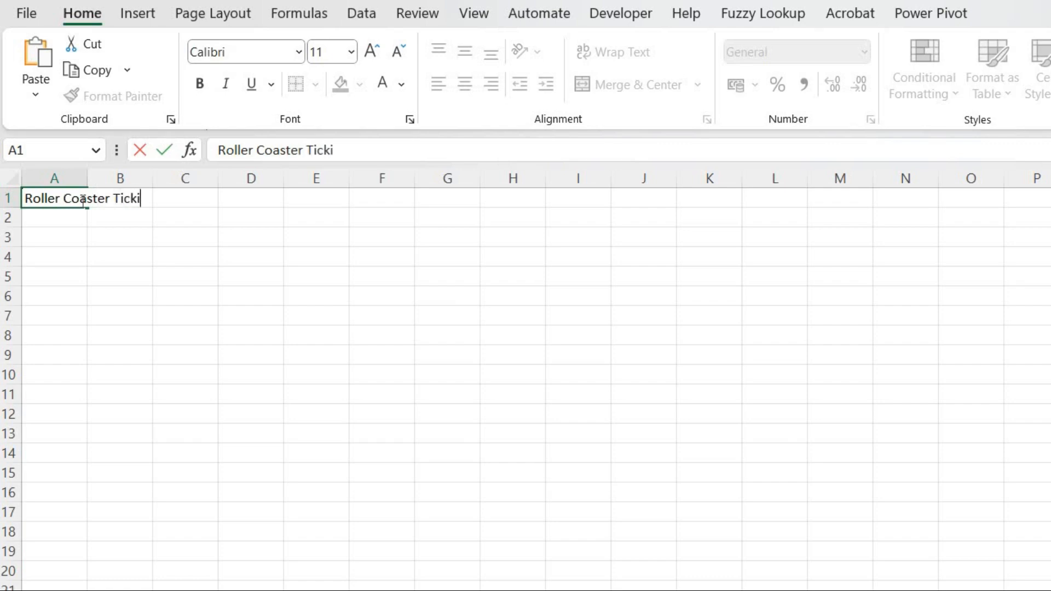
type("ng Price")
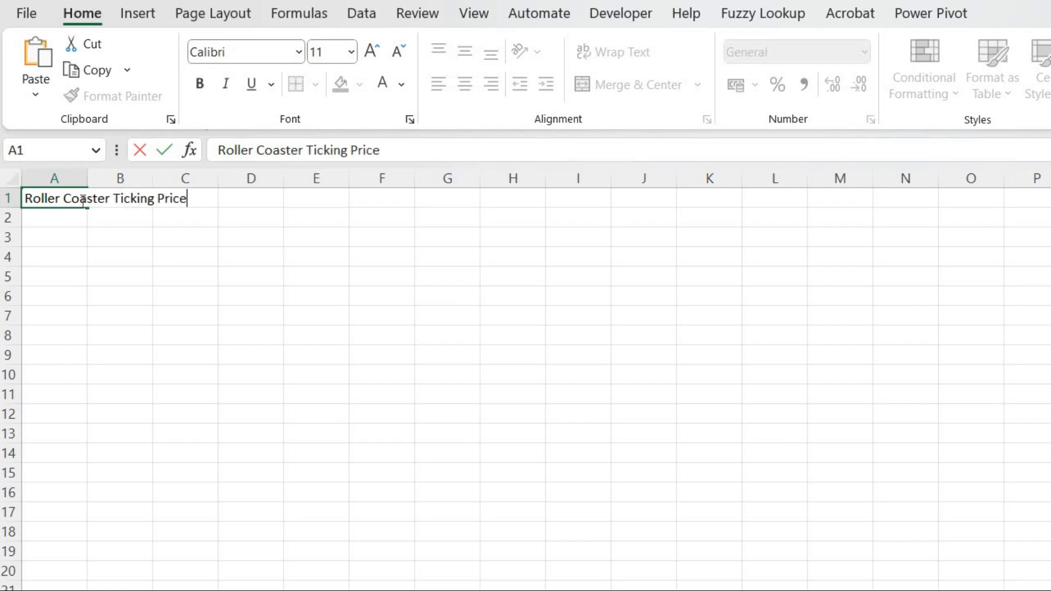
key("Tab")
left_click(81, 200)
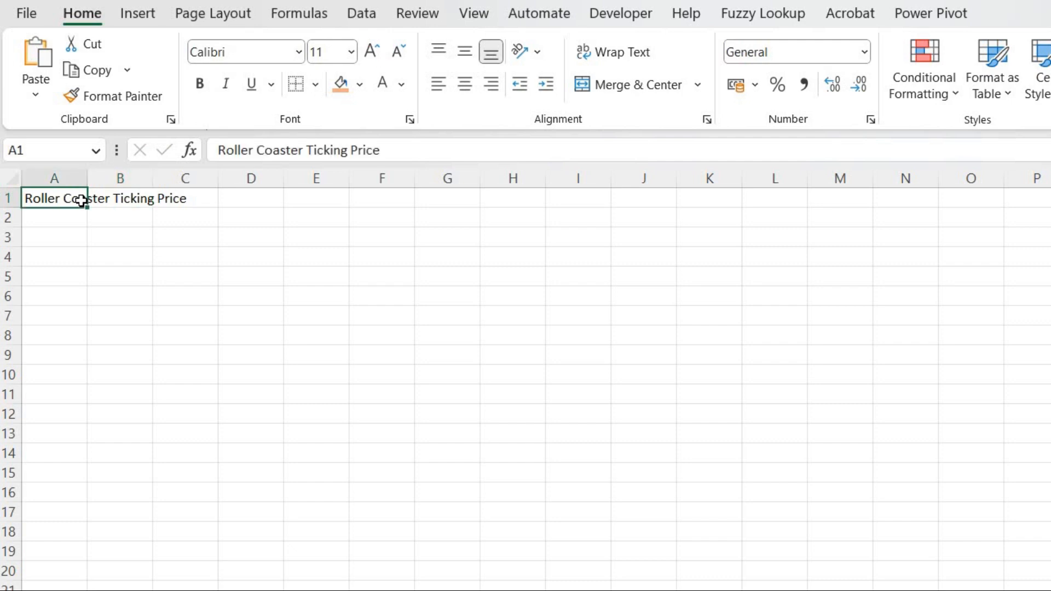
key("Return")
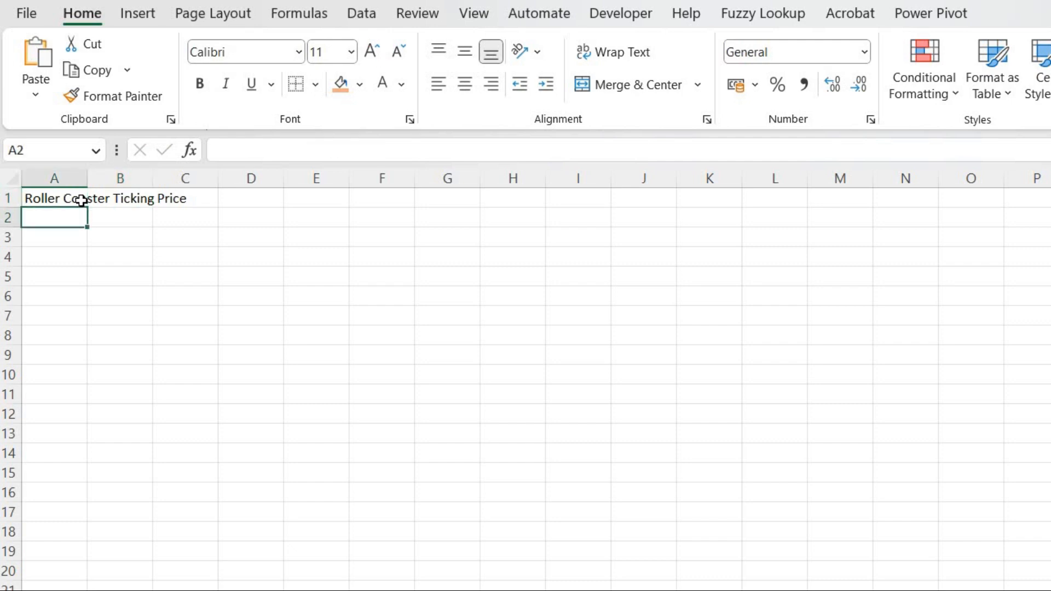
Add the section labels Input in A2 and Criteria in E3.
type("Input")
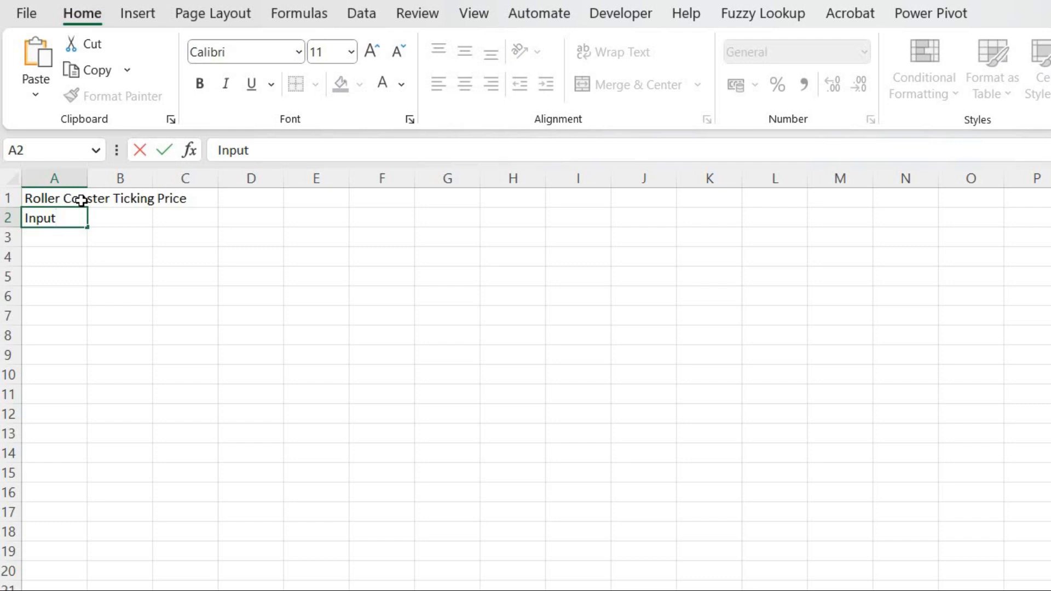
key("ctrl+Return")
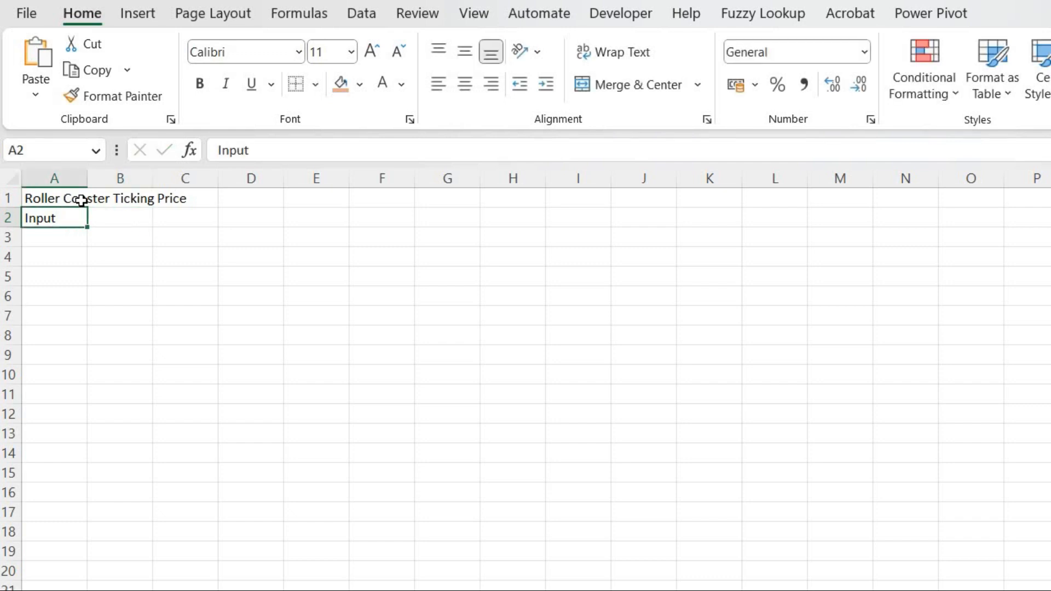
key("Down")
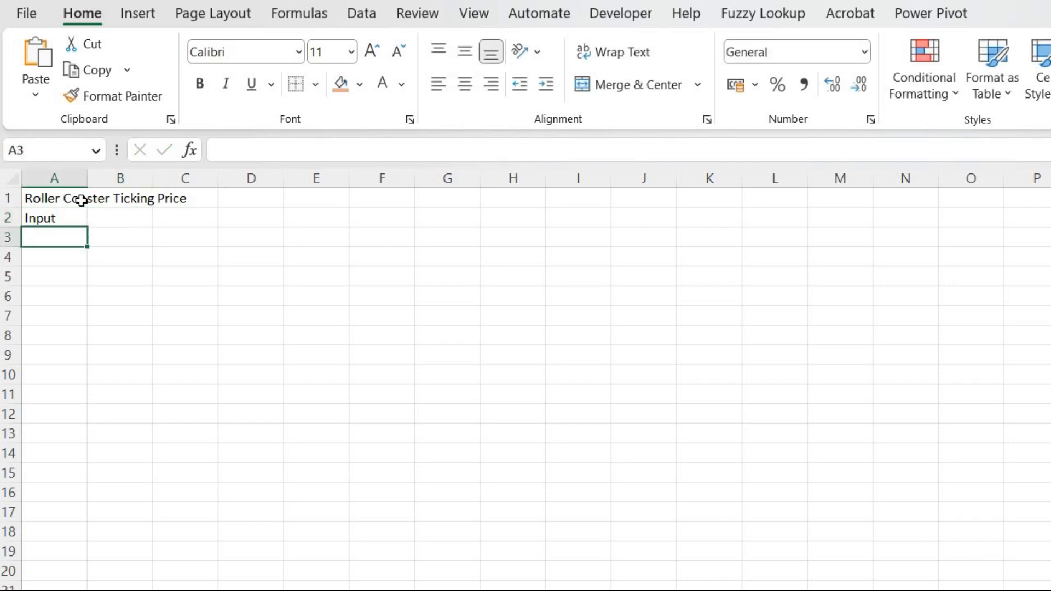
key("Right")
key("Right")
key("Right")
key("Right")
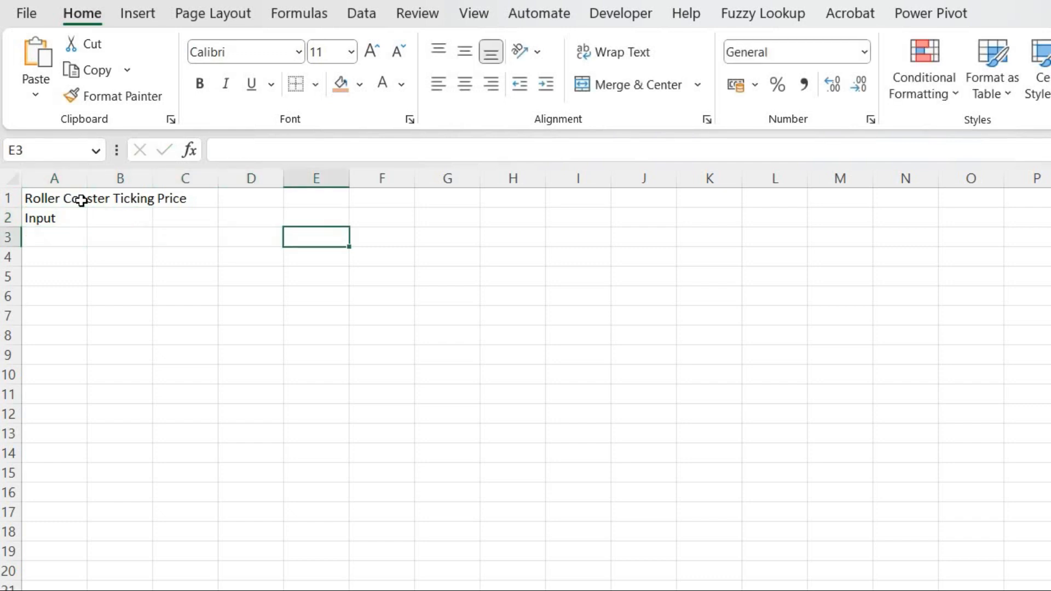
type("Crit")
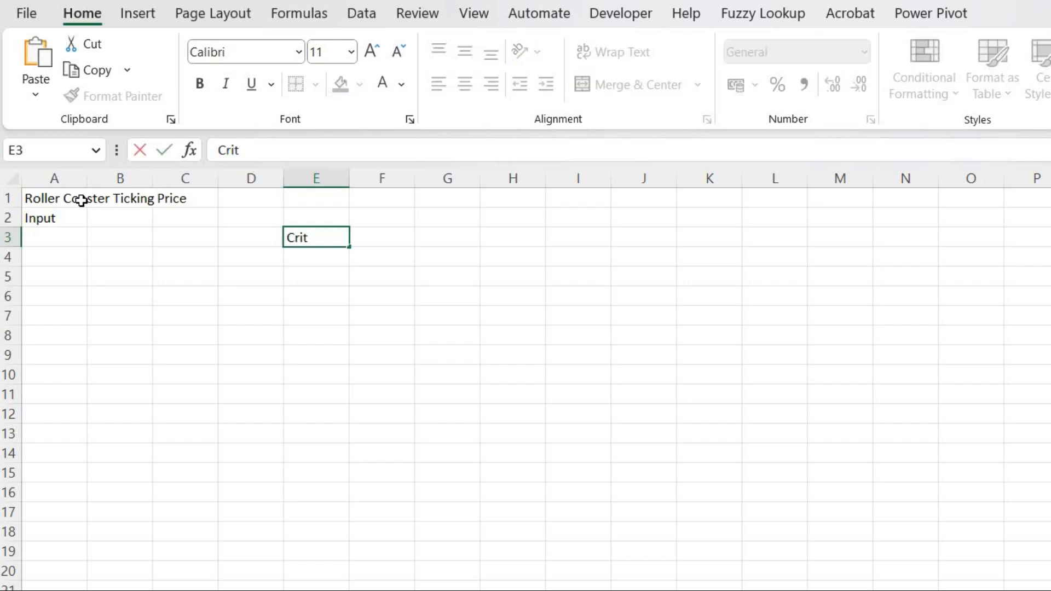
type("eria")
key("ctrl+Return")
key("Down")
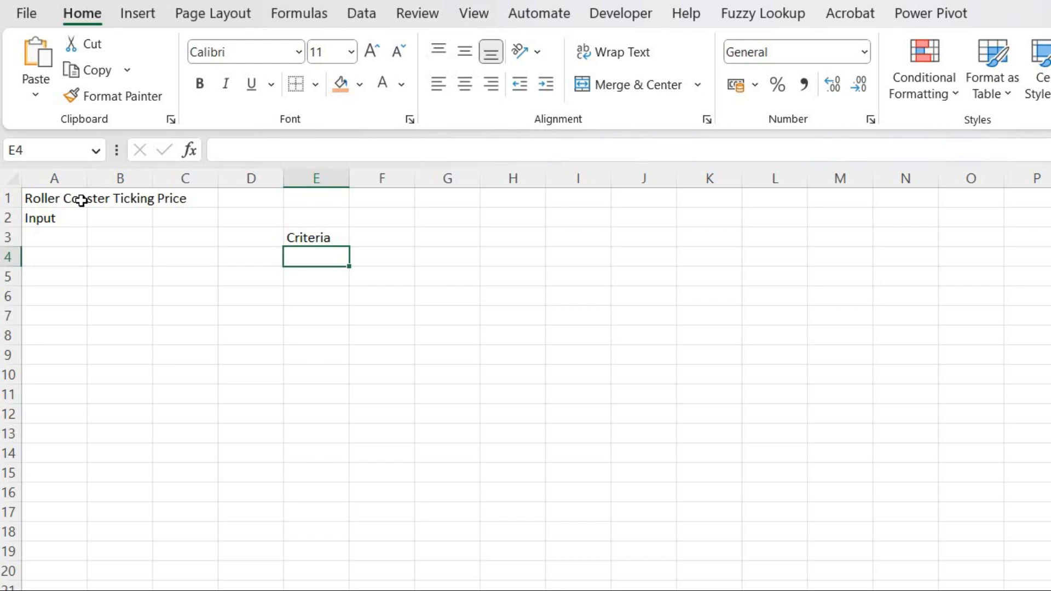
Enter the height criterion row: Height, Should be 119+ and 120 in E4 to G4.
type("Height")
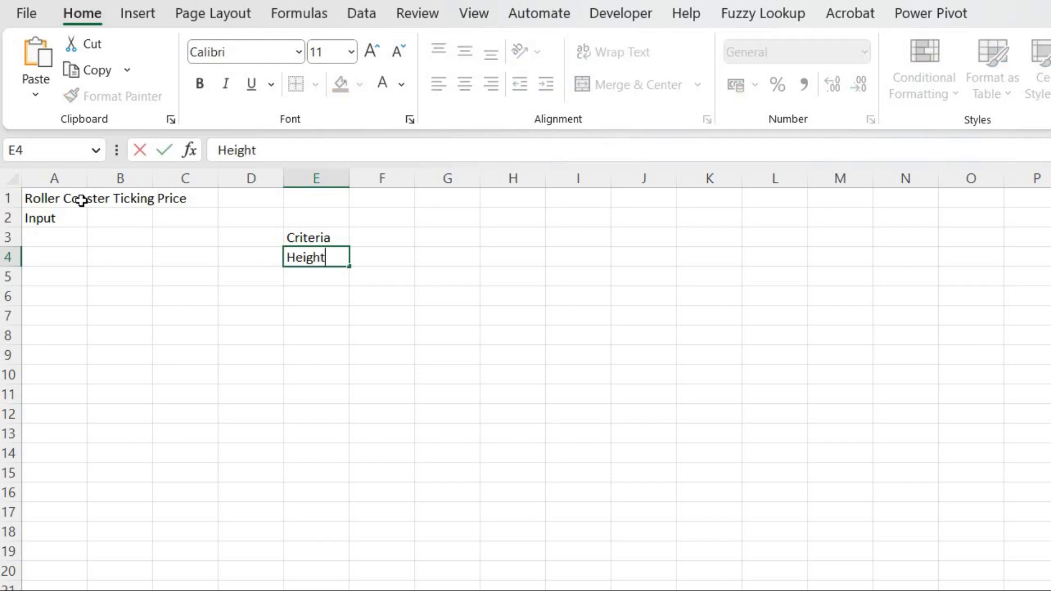
key("Tab")
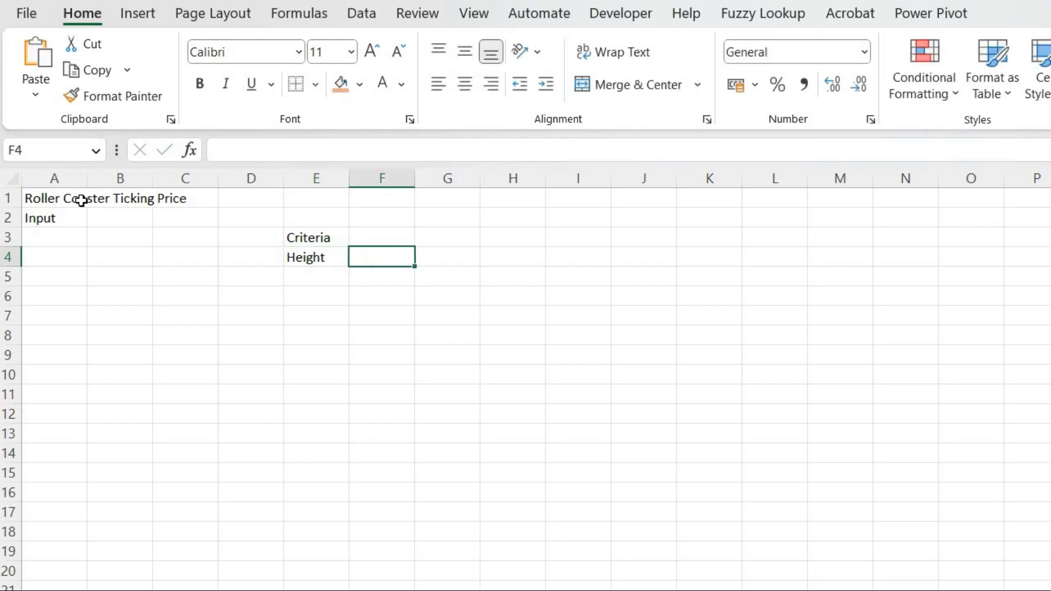
type("Shoul")
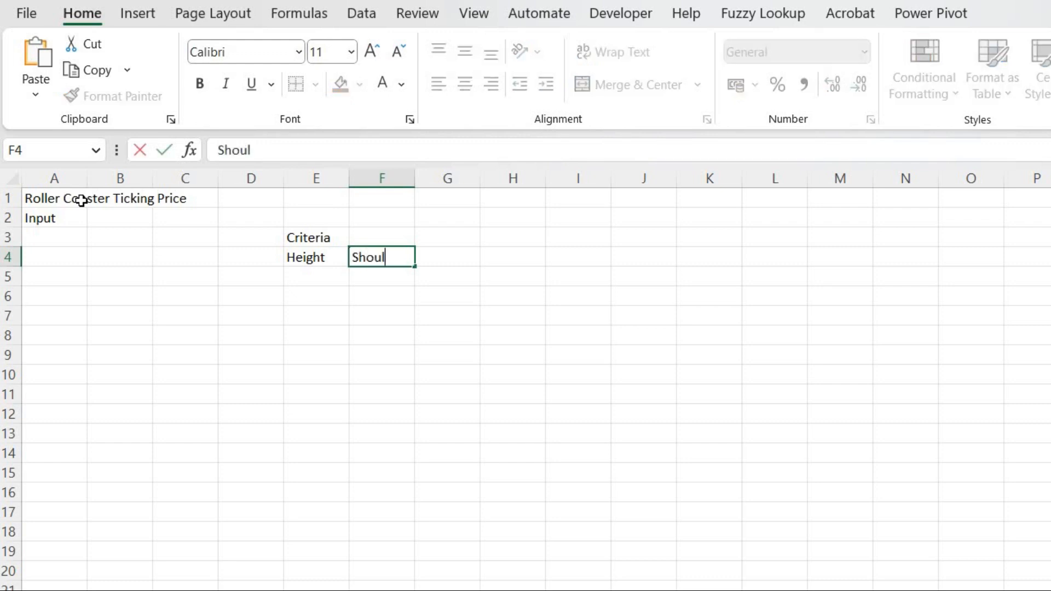
type("d be 119")
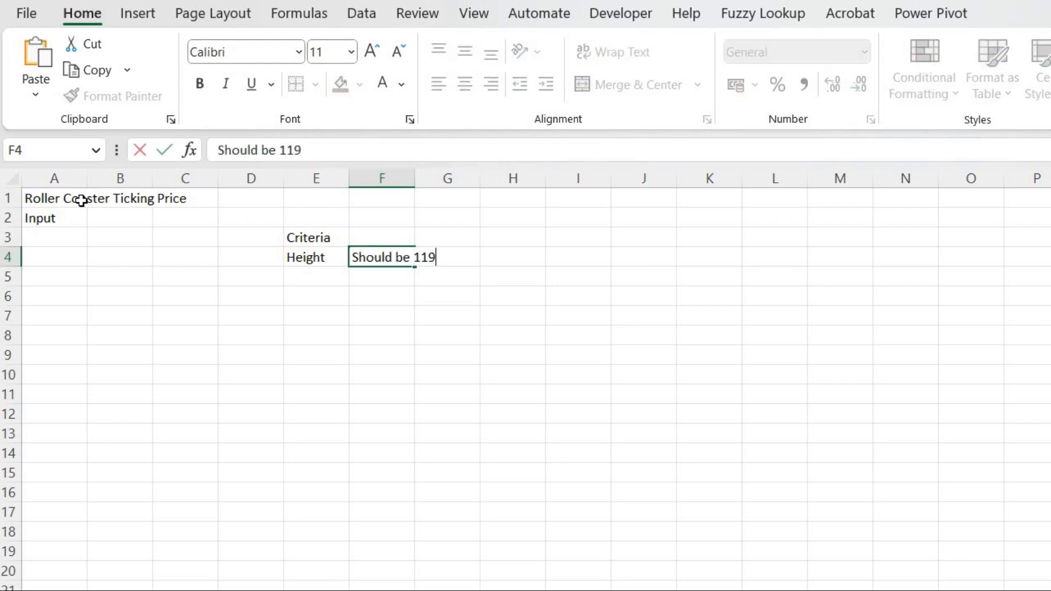
type("+")
key("Tab")
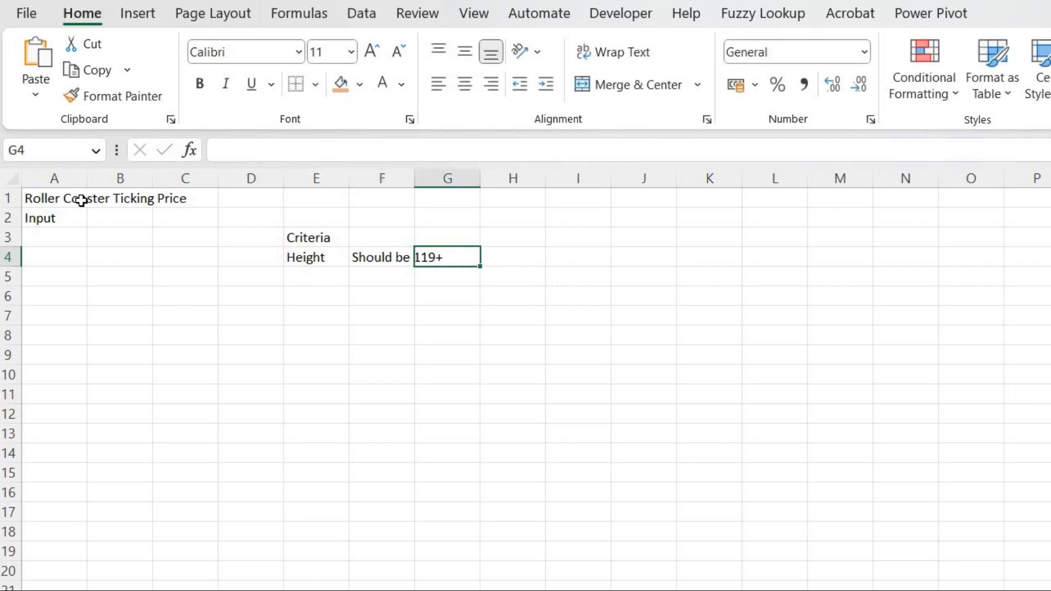
type("120")
key("Left")
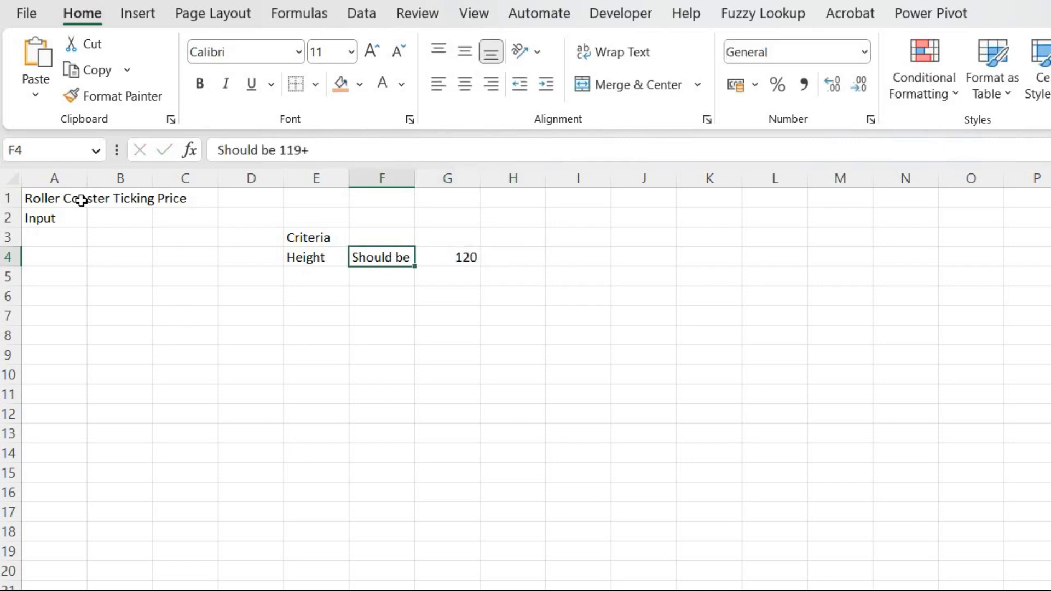
Autofit column F's width to its contents.
key("alt+h")
key("o")
key("i")
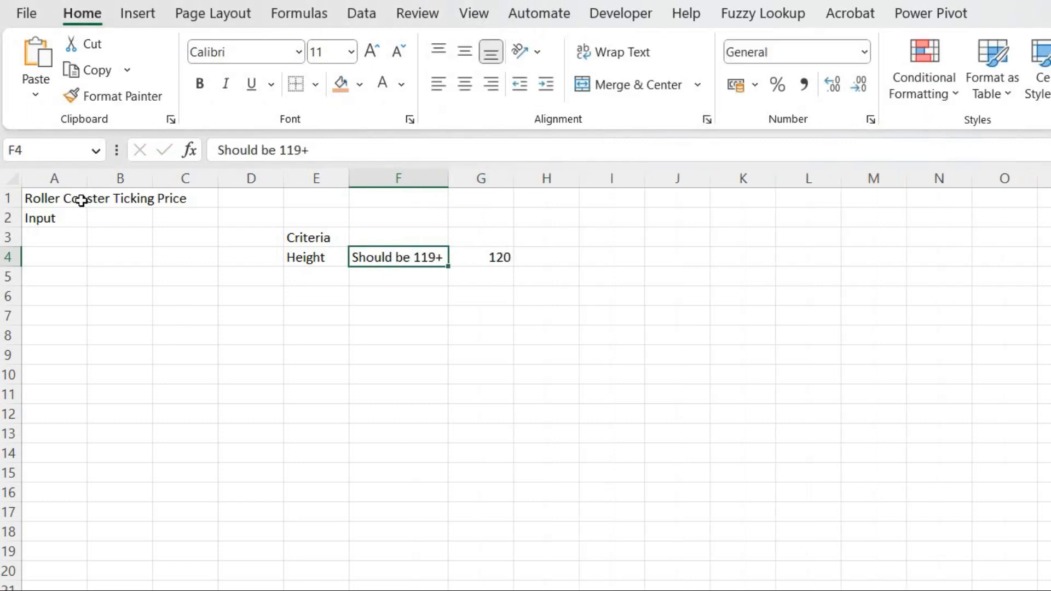
Enter the Age criterion row with the band 0-10 and the price 5 in row 5.
key("Down")
key("Left")
type("Age")
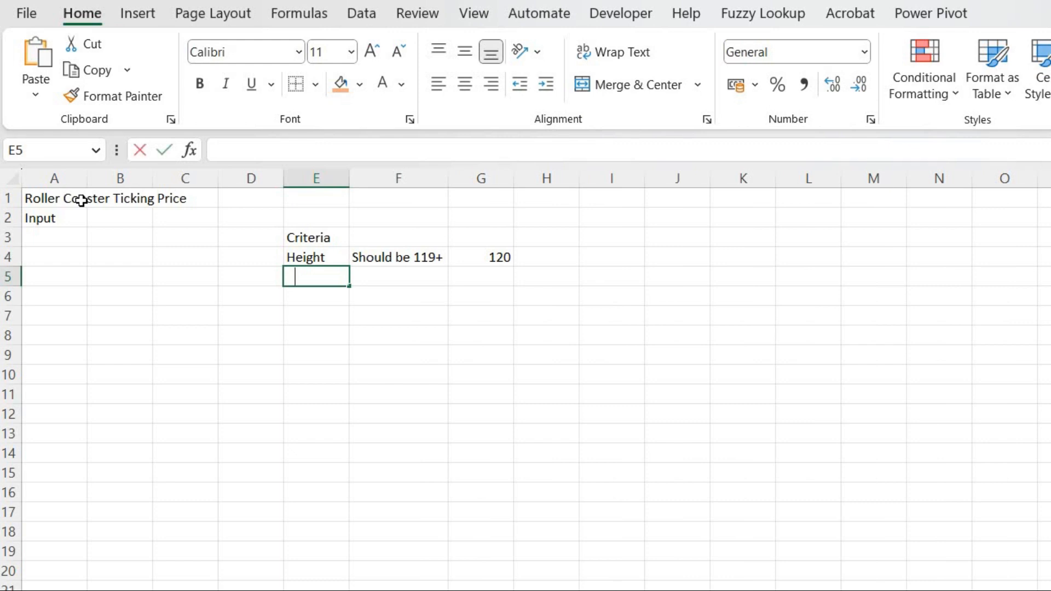
key("Right")
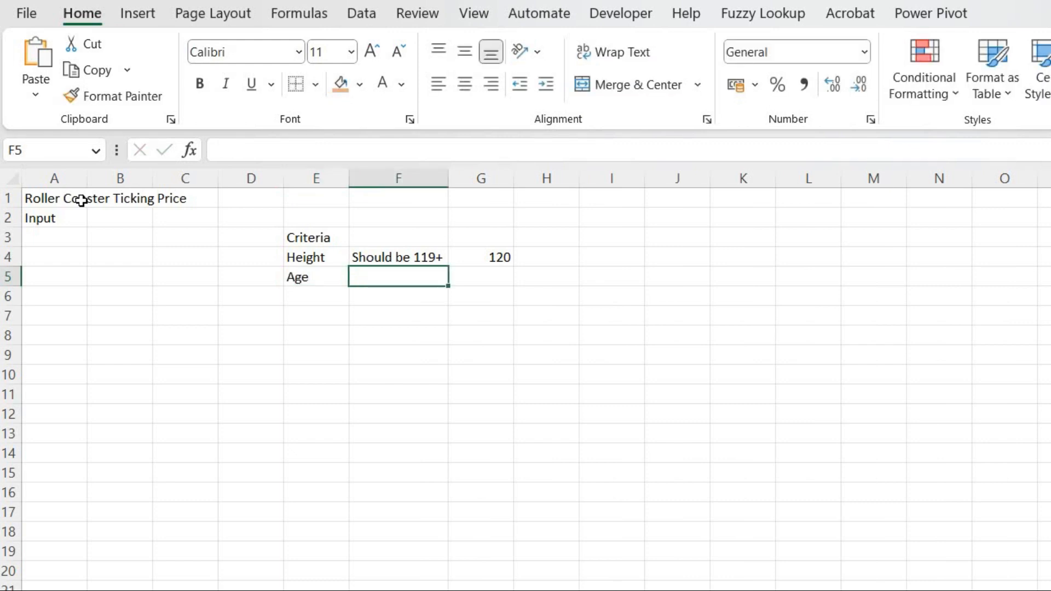
type("0-")
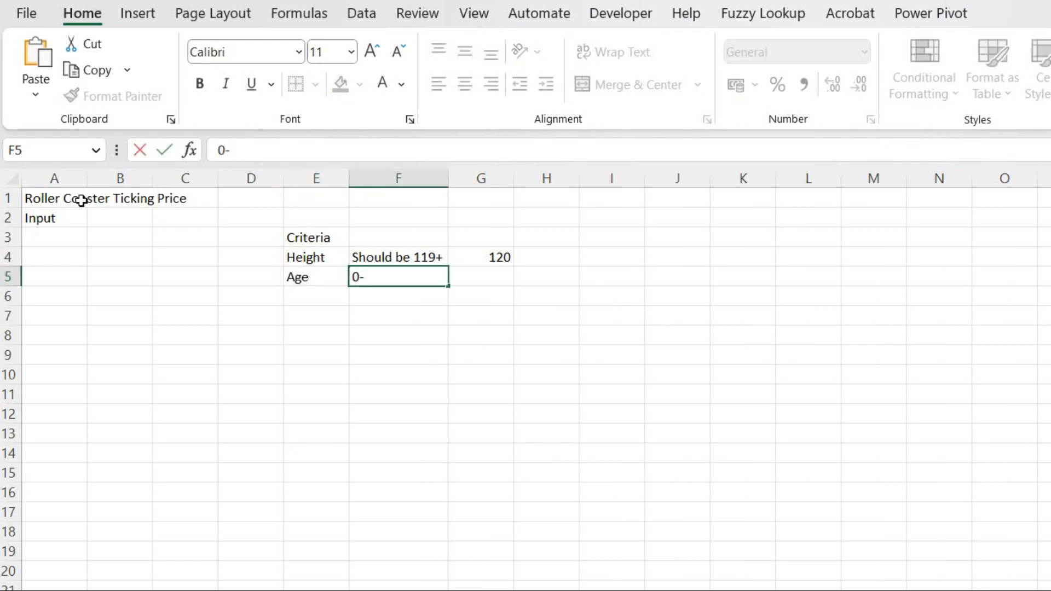
type("10")
key("Right")
type("5")
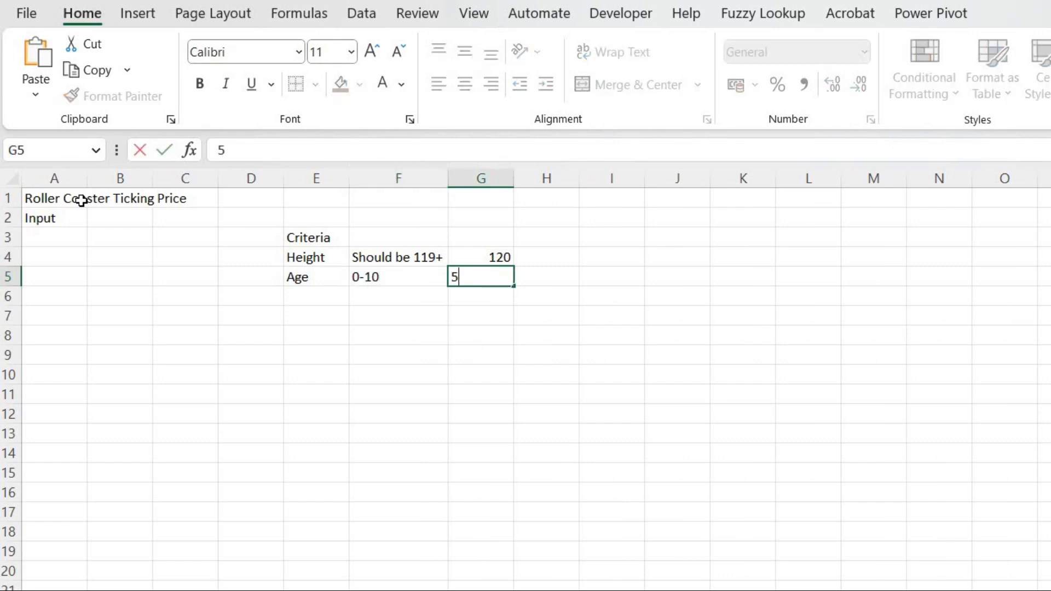
key("Return")
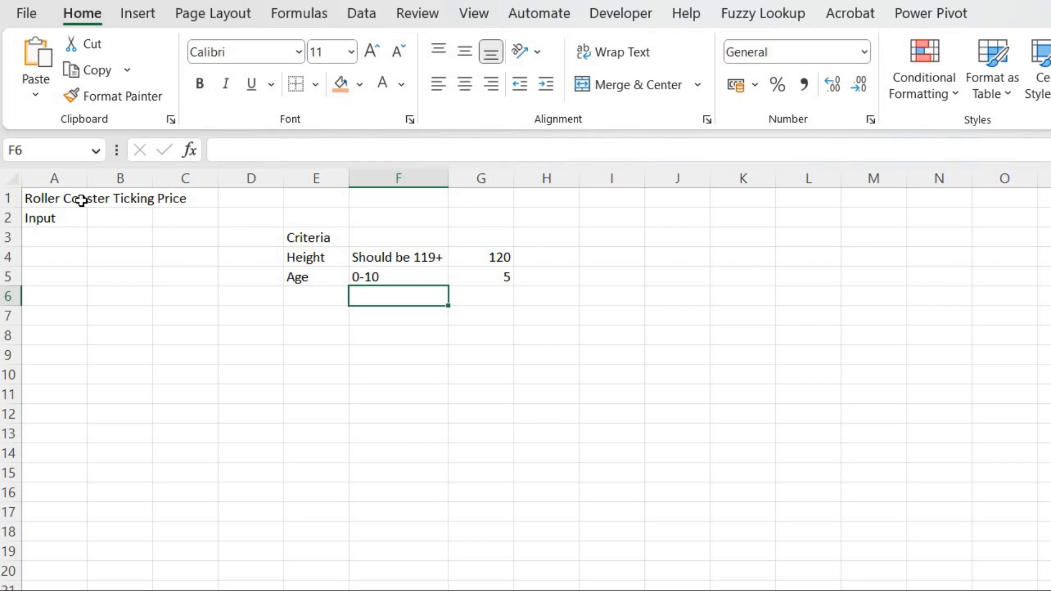
Try to enter the age band 11-18 in F6.
type("11")
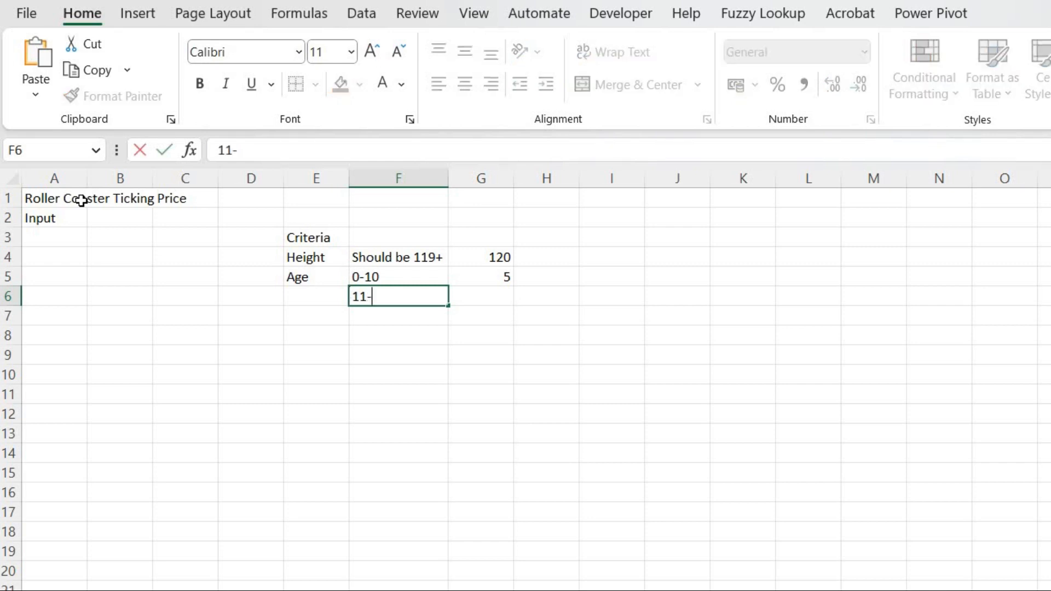
type("-18")
key("Tab")
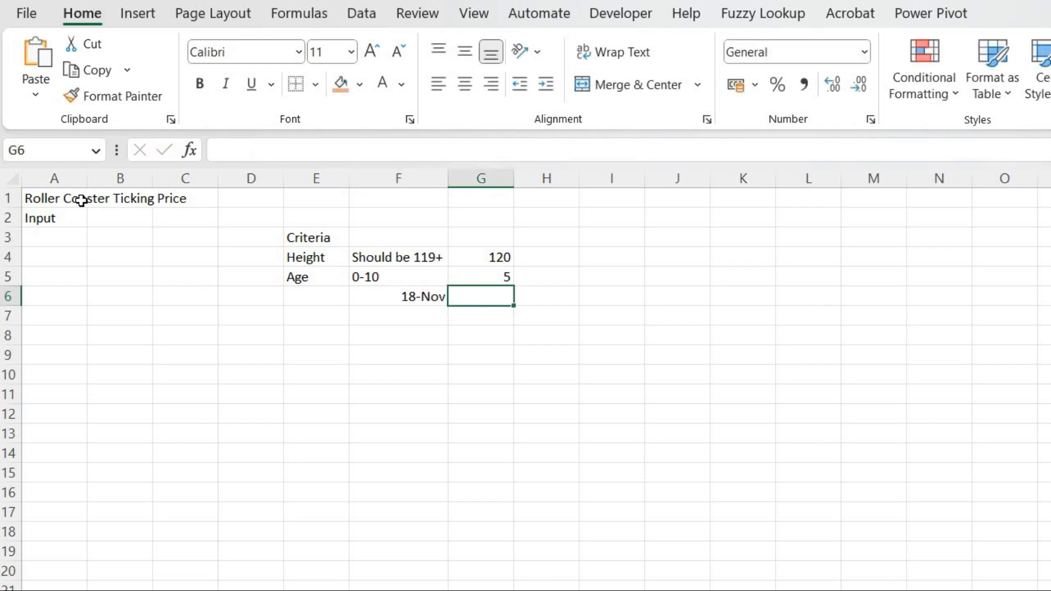
Enter the price 10 in G6.
type("10")
key("ctrl+Return")
key("Left")
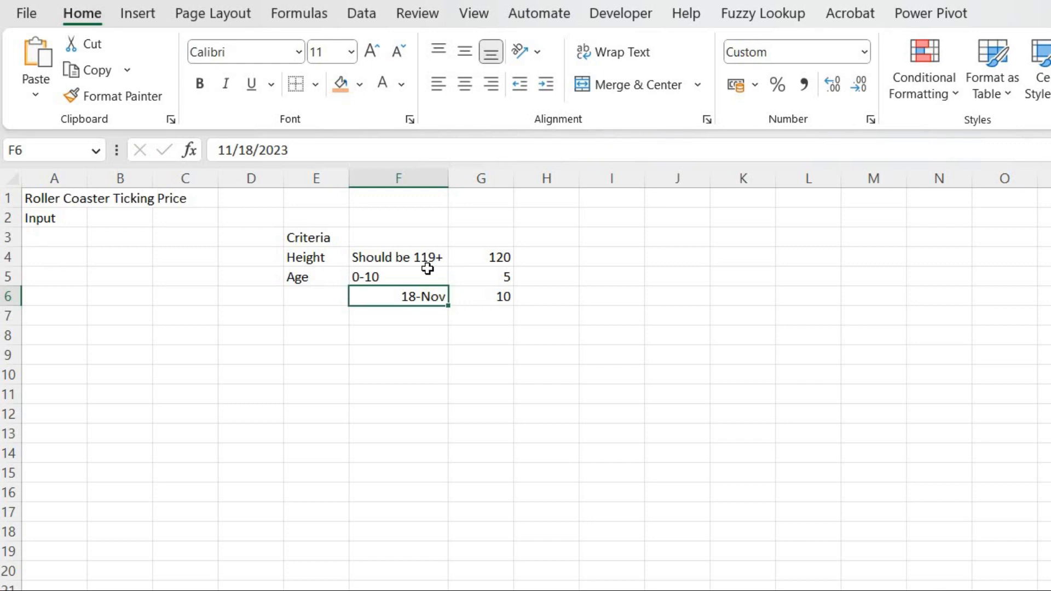
Format F6 as Text and re-enter the age band 11-18 in it as text.
left_click(864, 53)
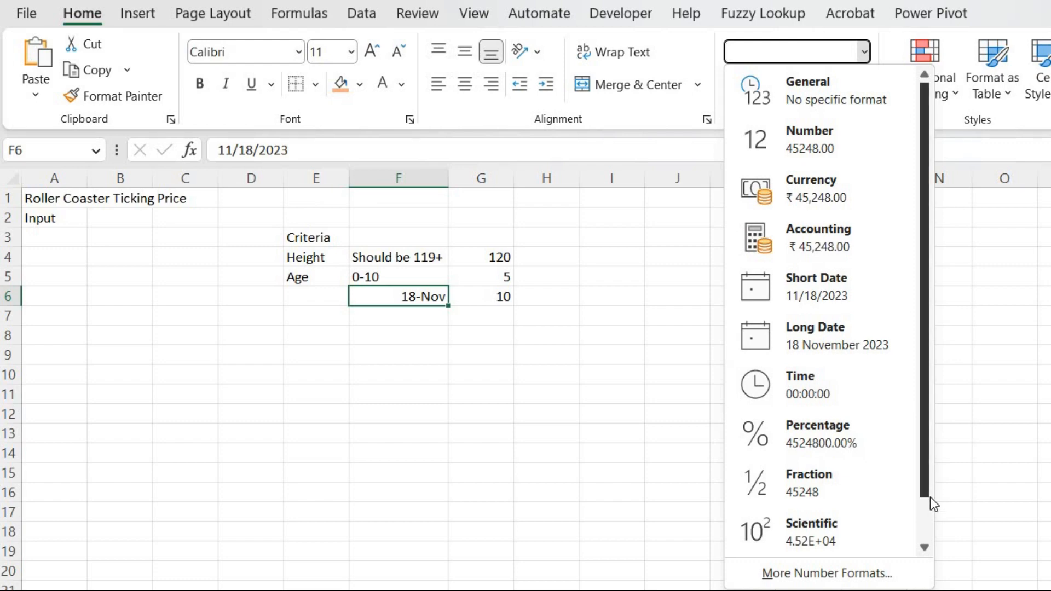
scroll(930, 497, "down", 1)
left_click(833, 531)
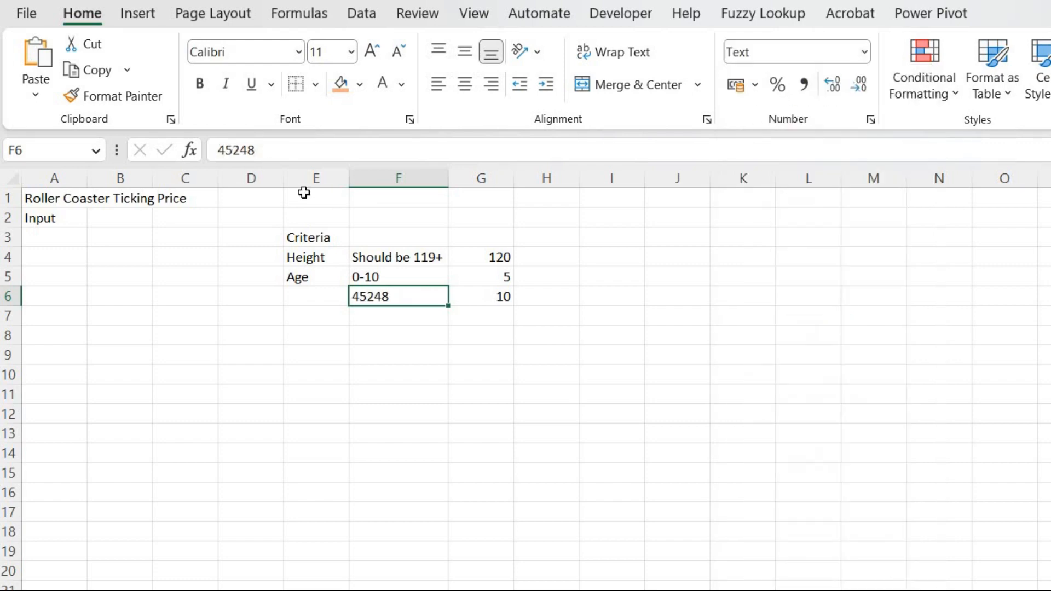
key("Delete")
left_click(274, 153)
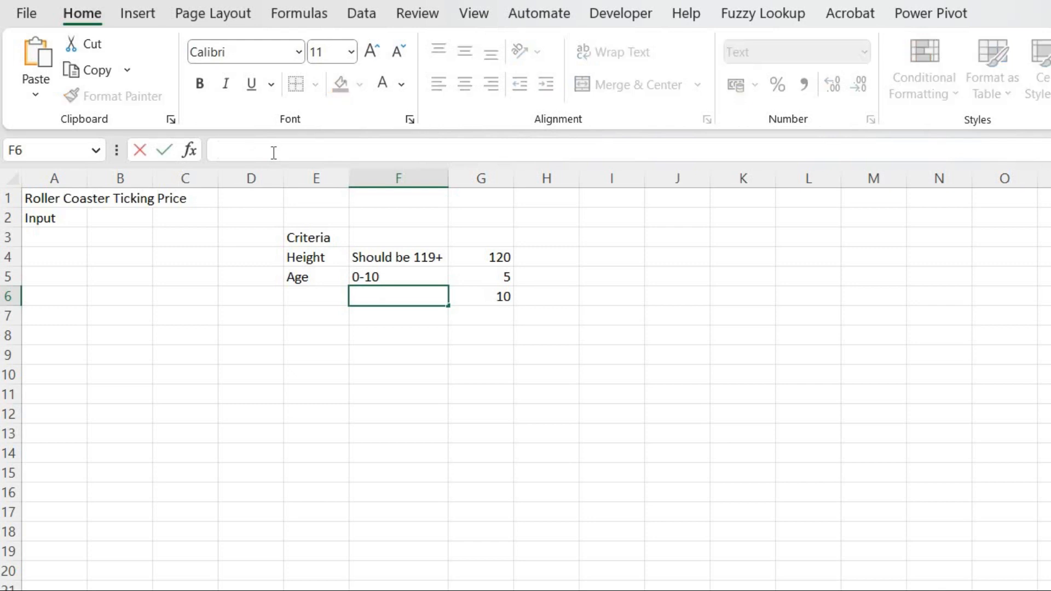
type("'11-18")
key("Return")
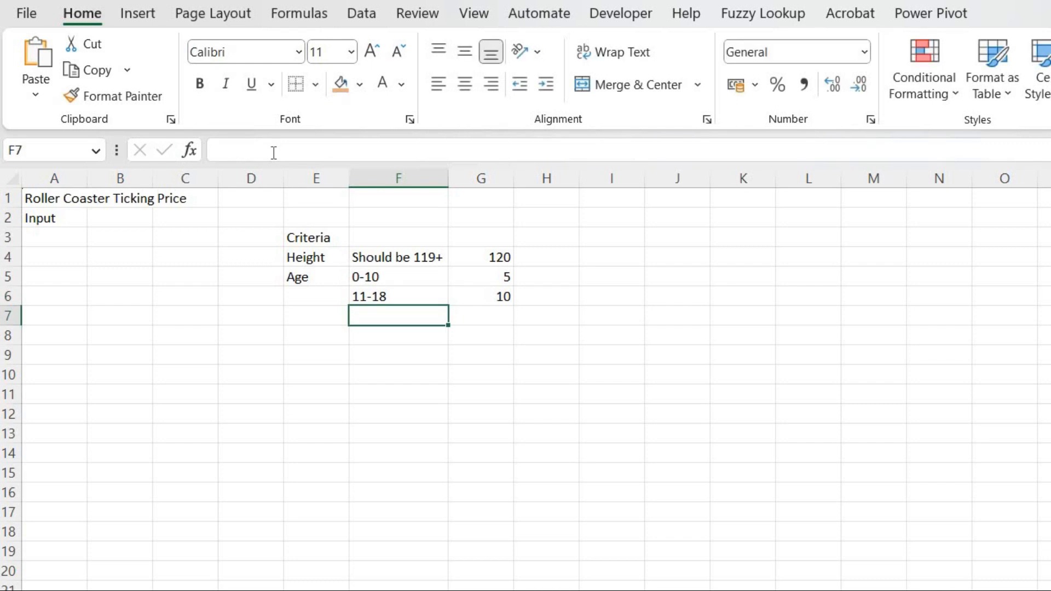
Enter the age band 18+ with the price 15 in F7 and G7.
type("18+")
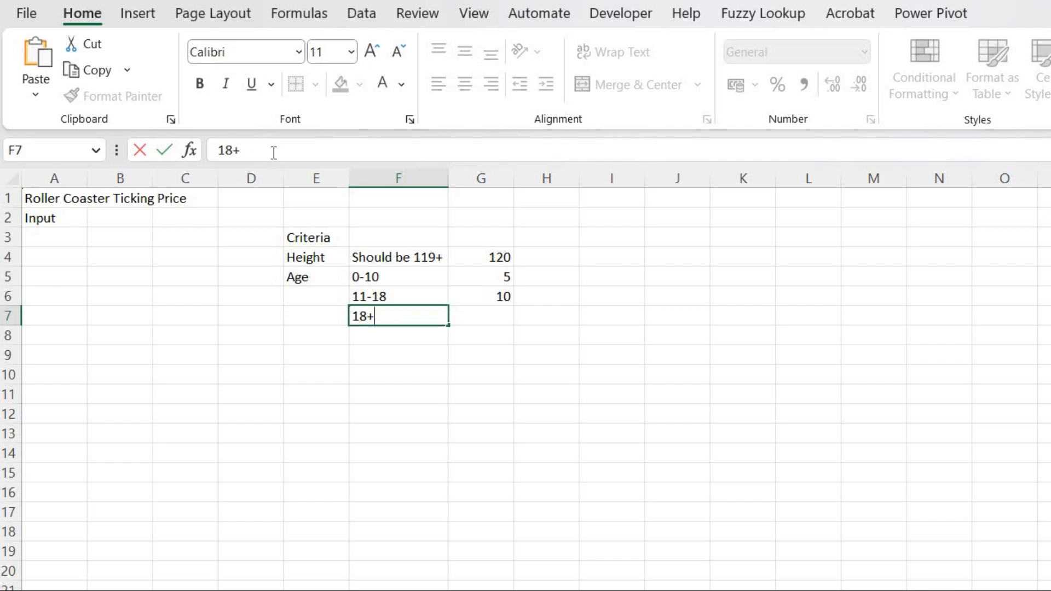
key("Tab")
type("15")
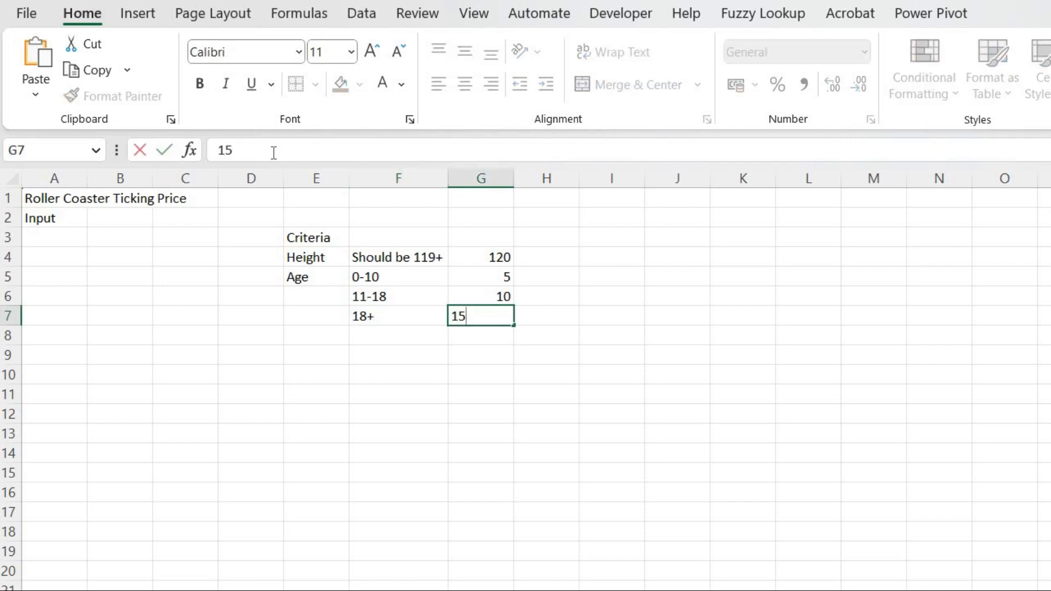
key("Tab")
Label the input rows Height in A3 and Age in A4.
key("Left")
key("Left")
key("Left")
key("Down")
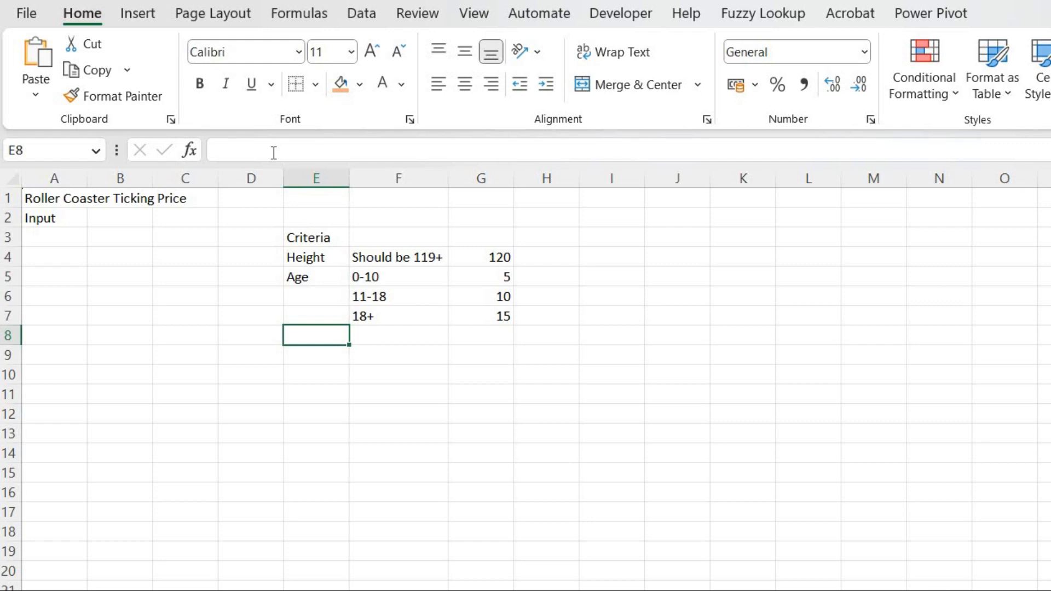
key("Left")
key("Left")
key("Left")
key("Left")
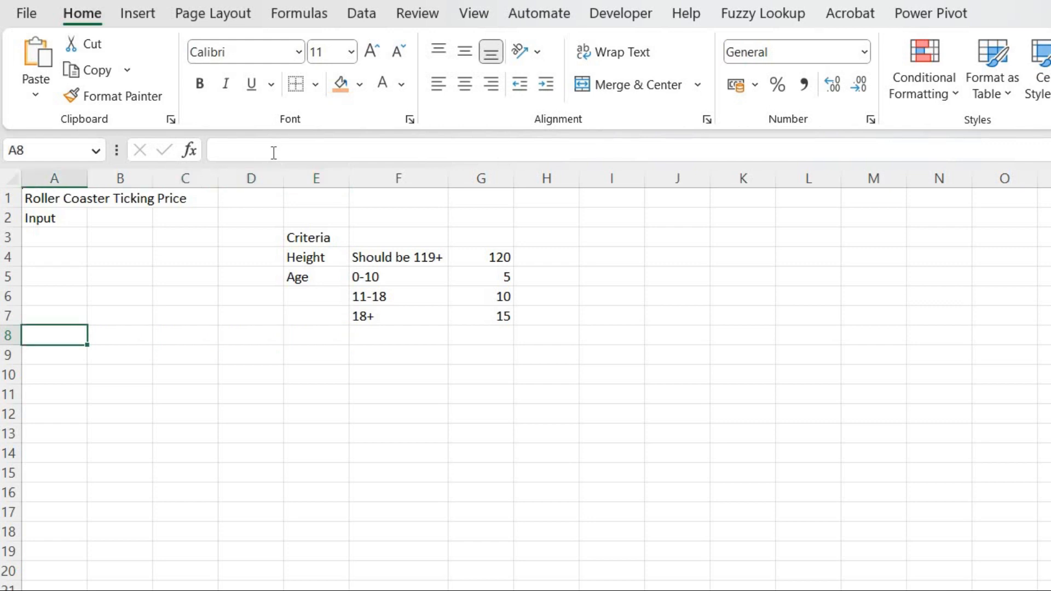
key("Up")
key("Up")
key("Up")
key("Up")
key("Up")
type("Heighr")
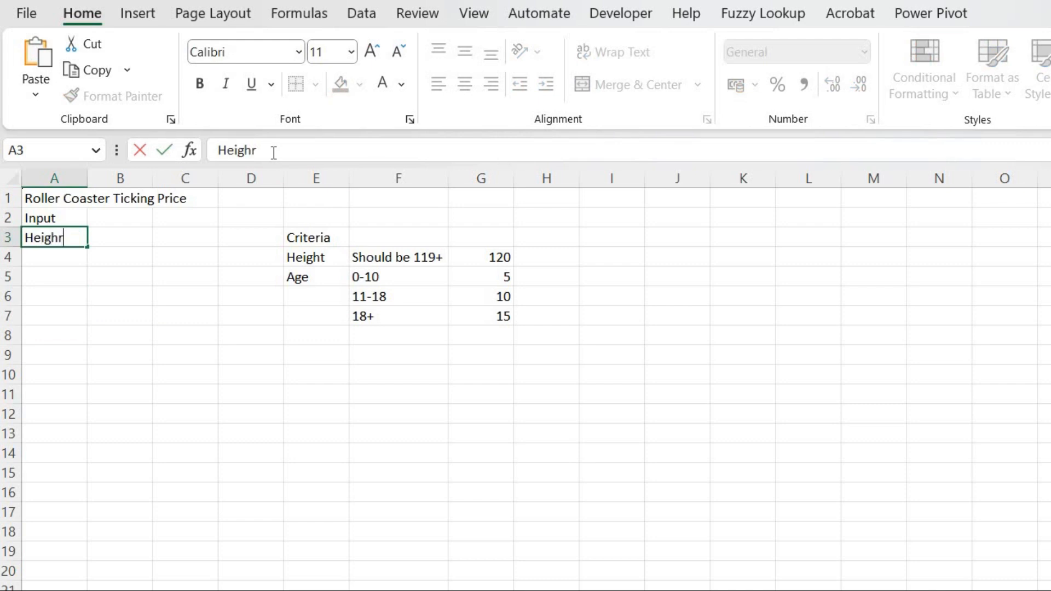
key("BackSpace")
type("t")
key("Tab")
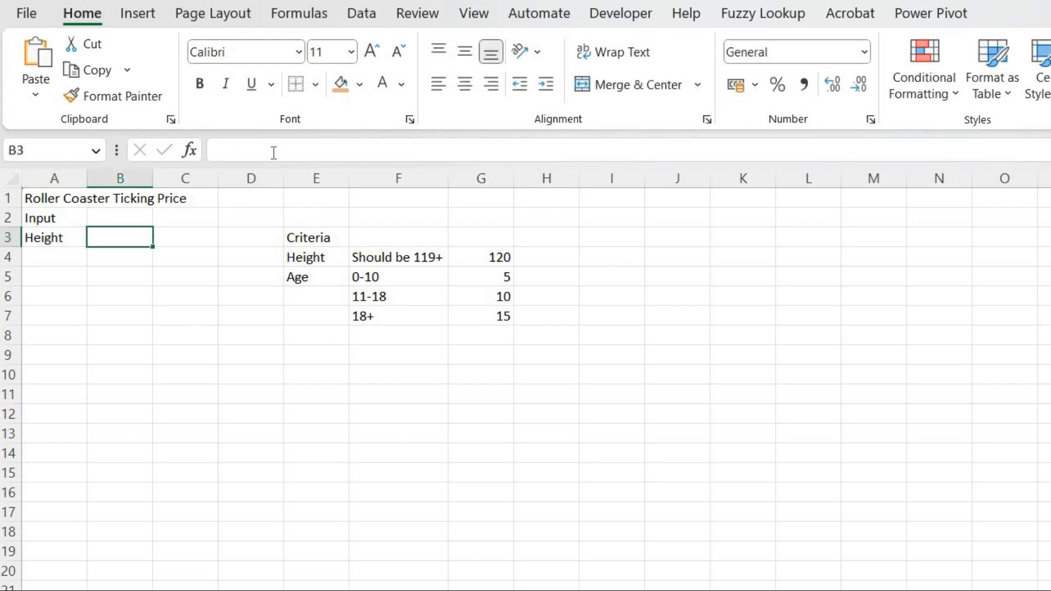
key("Left")
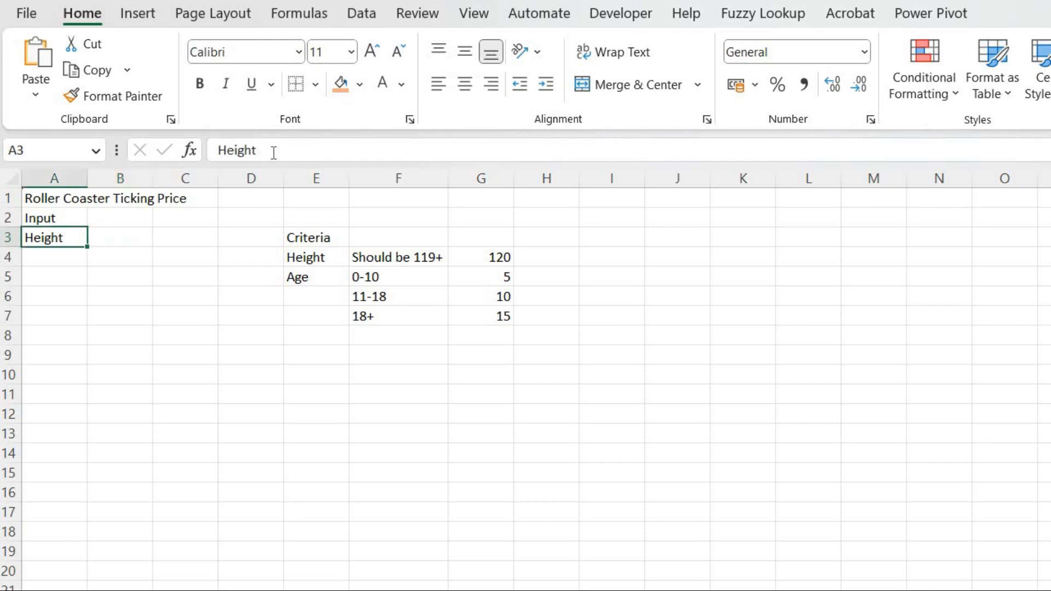
key("Down")
type("Age")
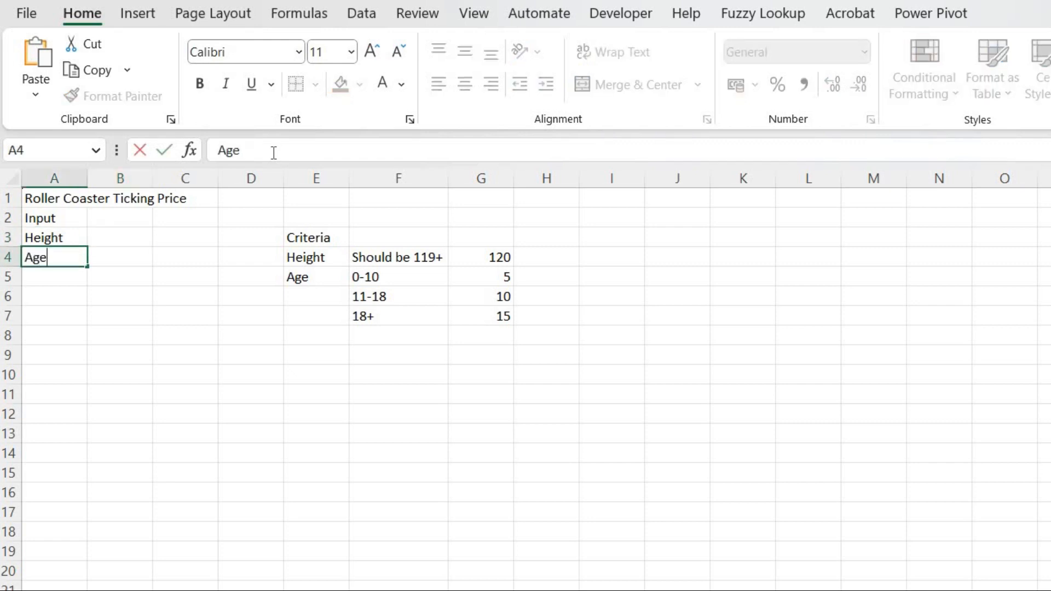
key("Tab")
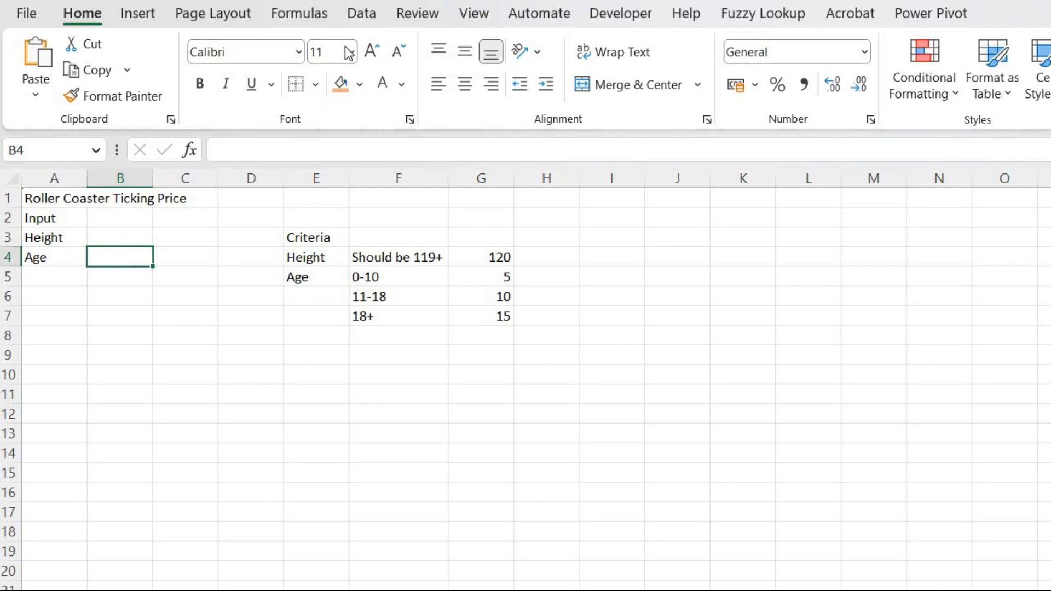
Add a dropdown list to B4 using the age bands in F5:F7 as source and choose 0-10.
left_click(361, 14)
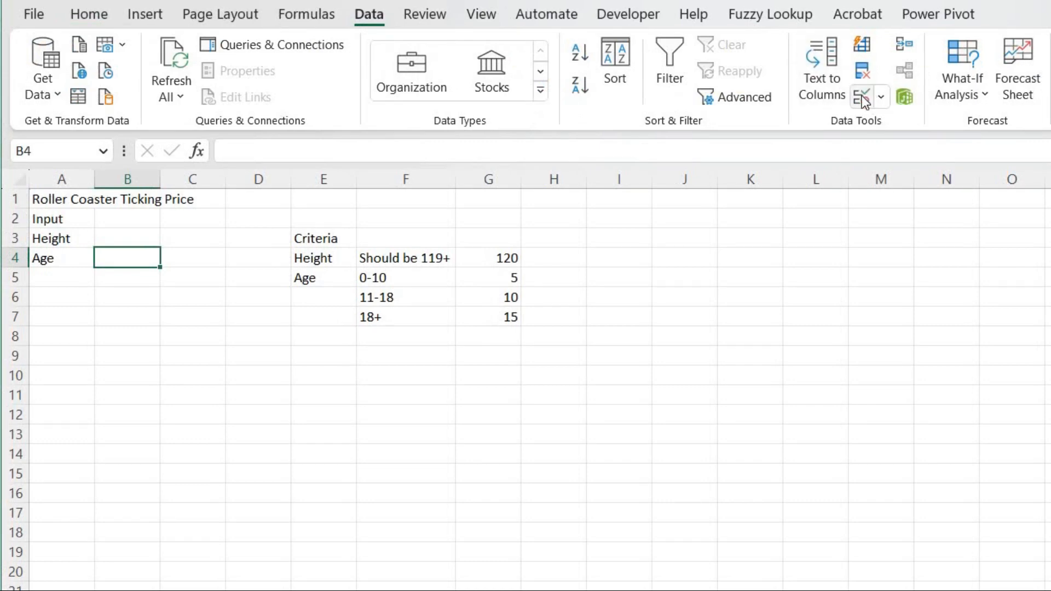
left_click(866, 94)
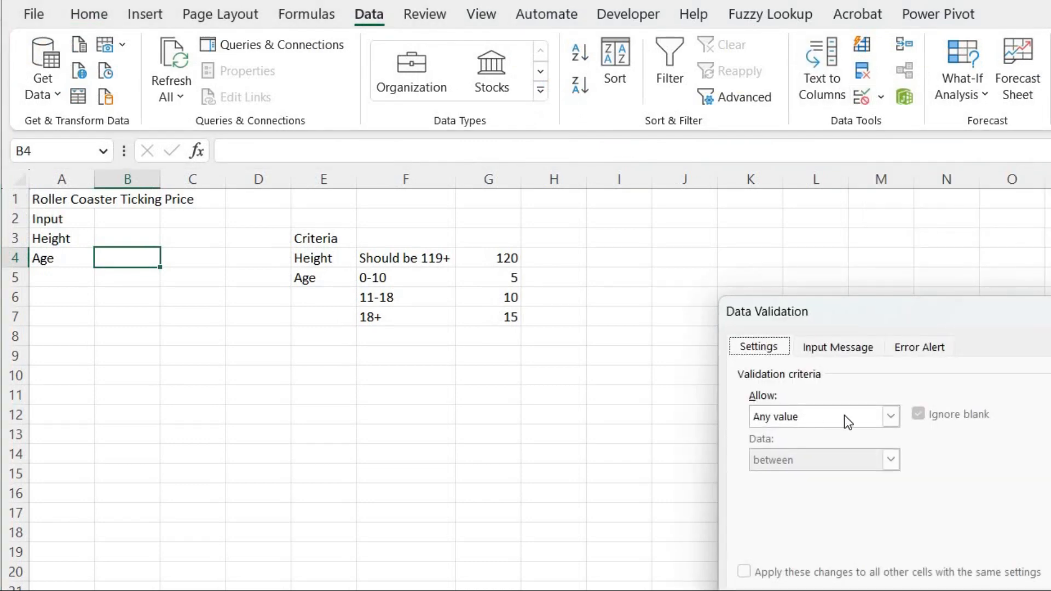
left_click(891, 417)
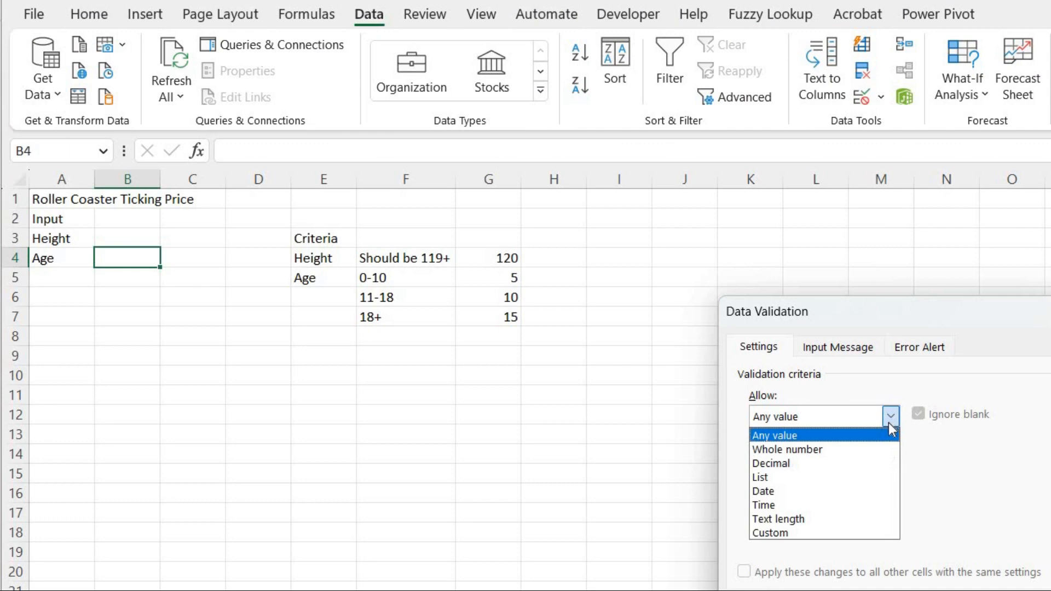
left_click(814, 472)
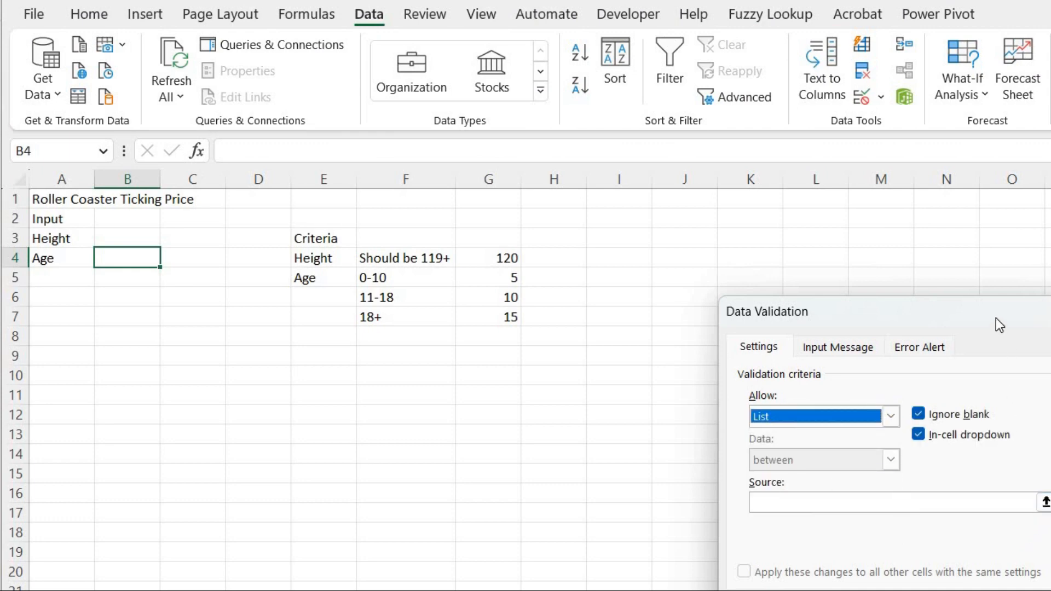
left_click_drag(968, 303, 846, 277)
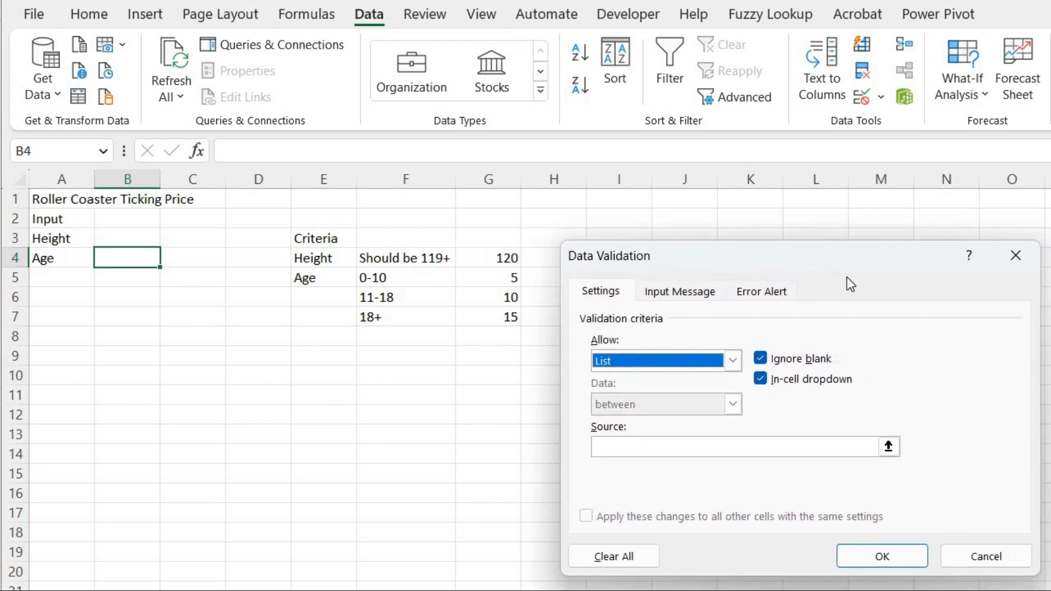
left_click(889, 447)
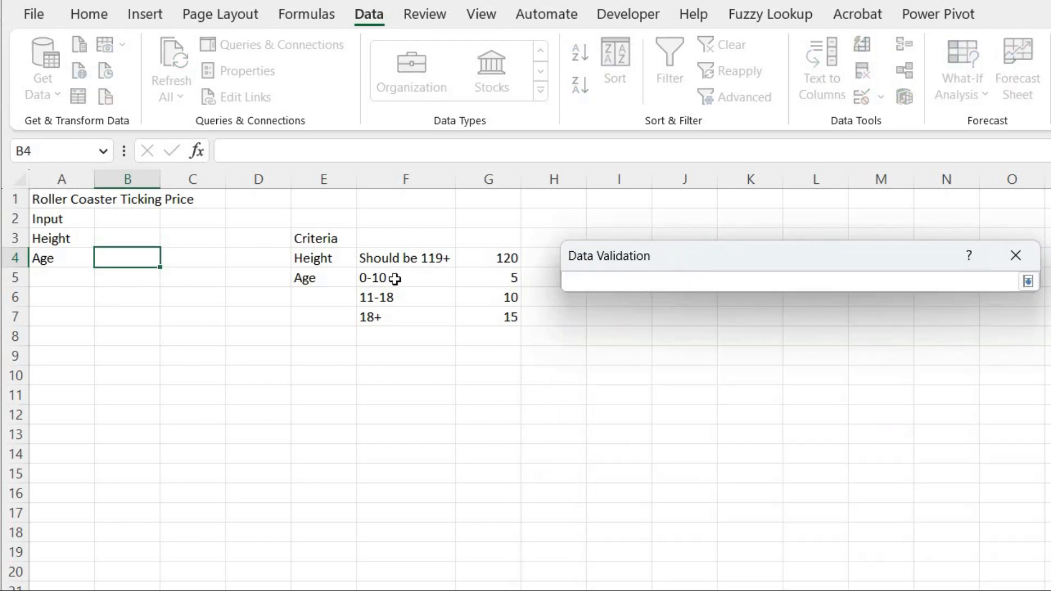
left_click_drag(390, 278, 393, 315)
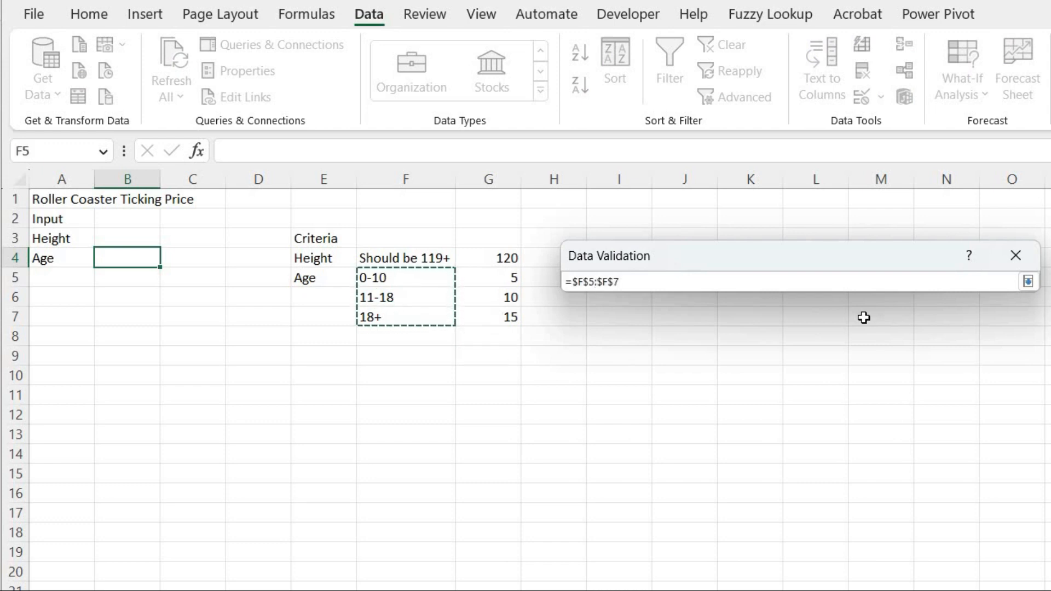
left_click(1028, 282)
left_click(892, 554)
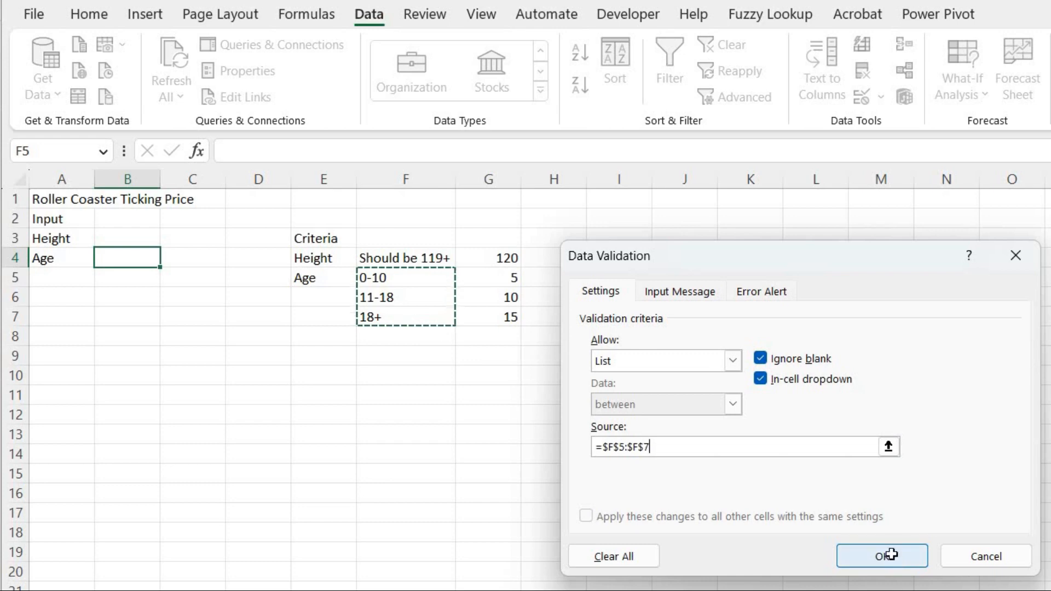
left_click(171, 258)
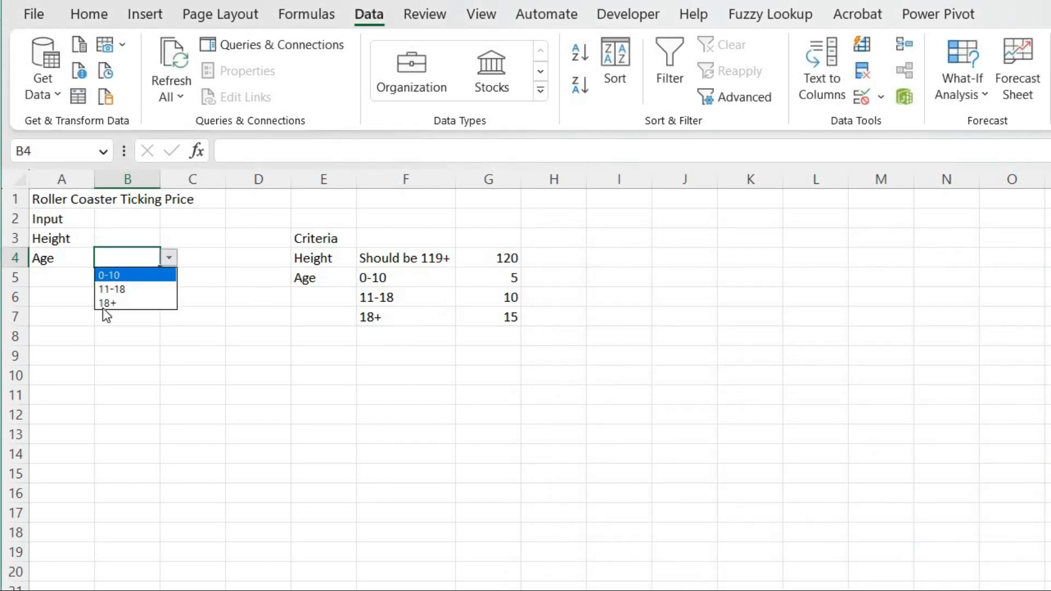
left_click(120, 276)
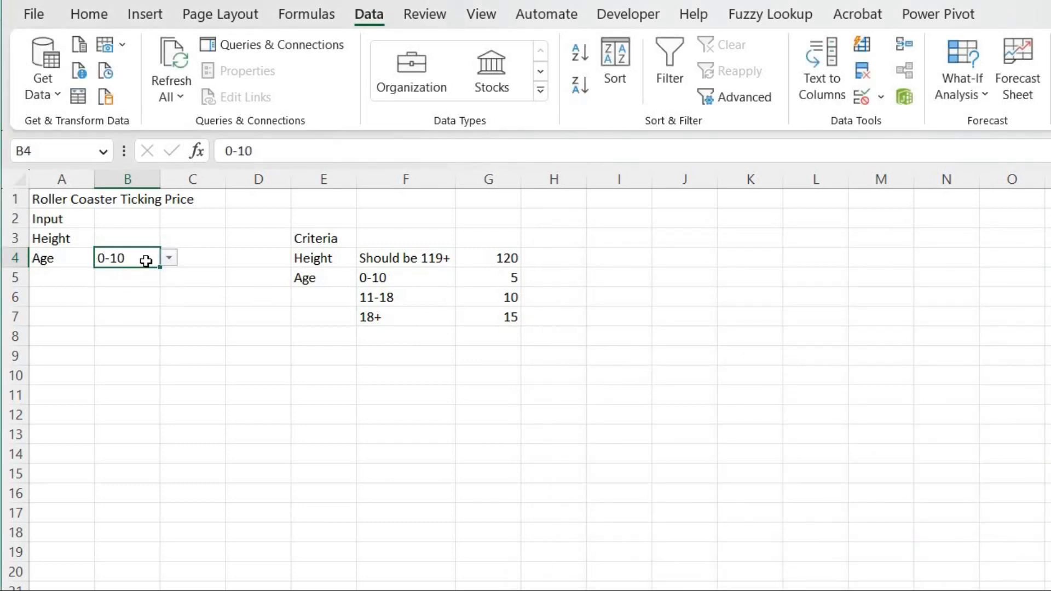
Label A5 as Photo (Yes/No).
left_click(67, 276)
type("P")
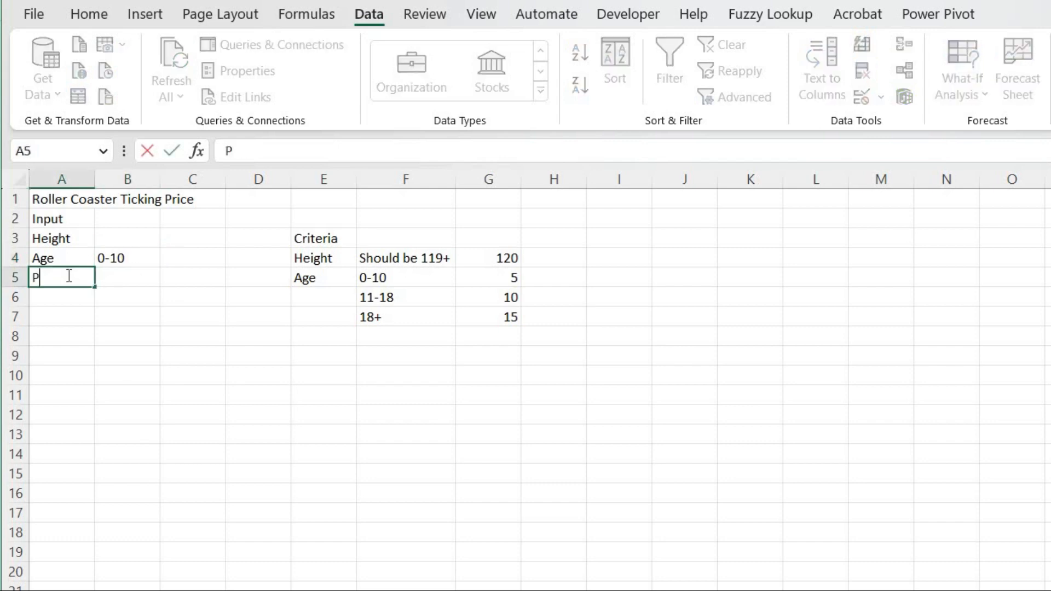
type("hoto ()")
left_click(271, 151)
type("Yes/")
type("No")
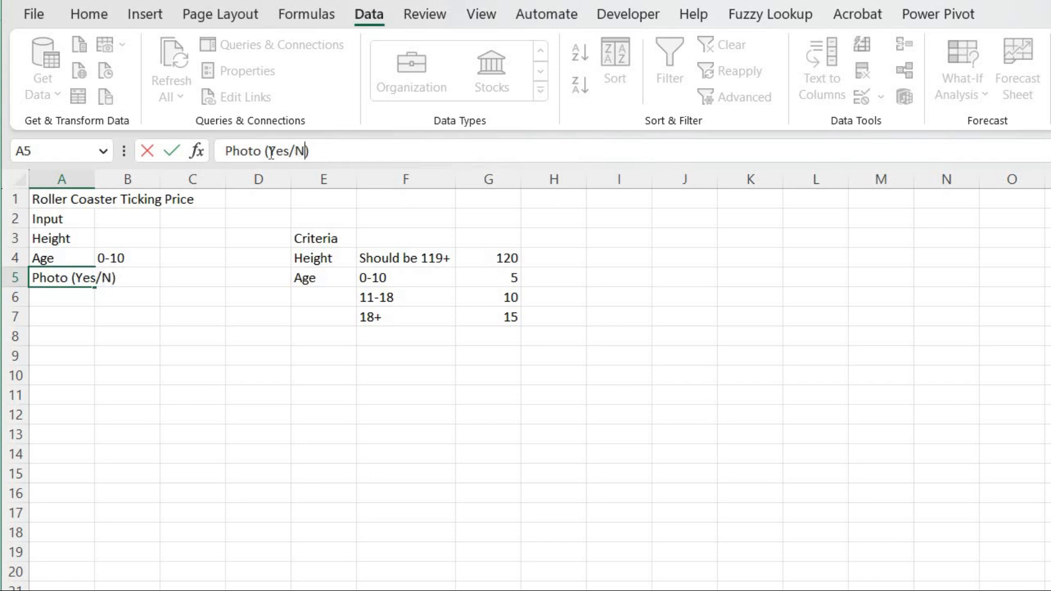
key("Tab")
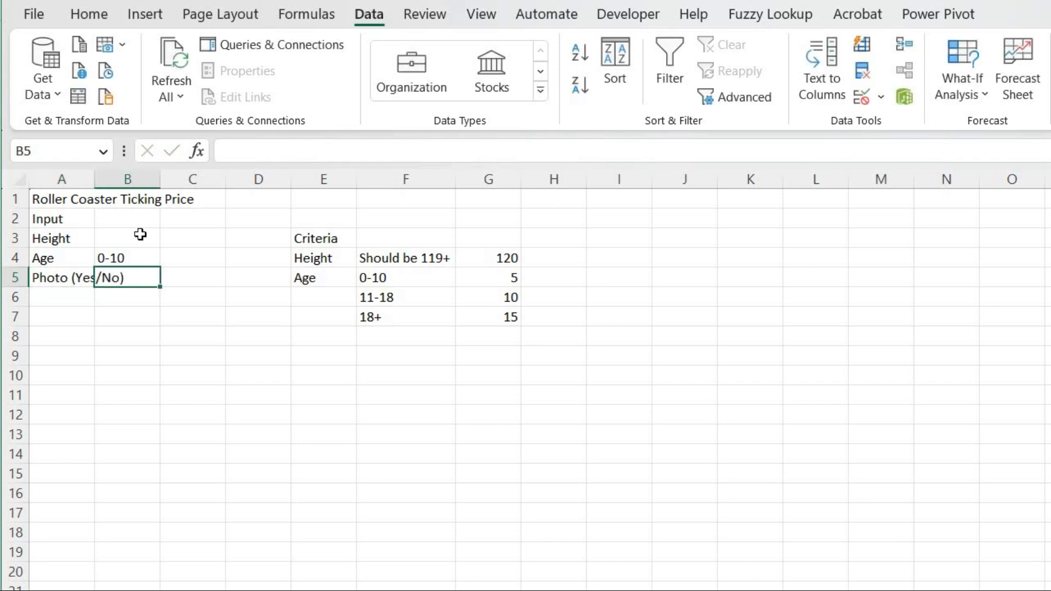
Autofit column A's width to its contents.
key("shift+Right")
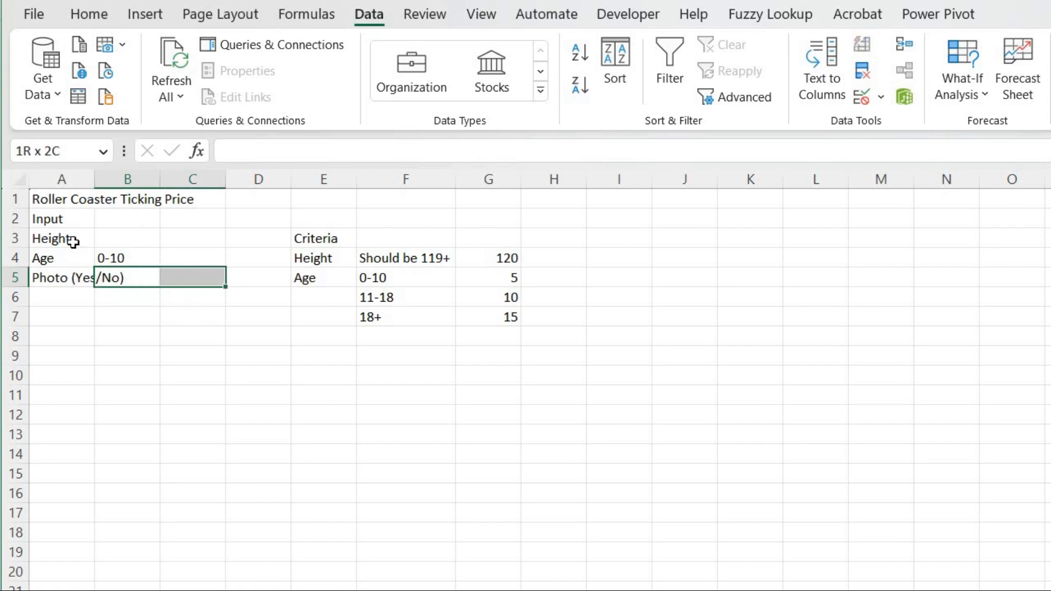
left_click(78, 277)
double_click(93, 170)
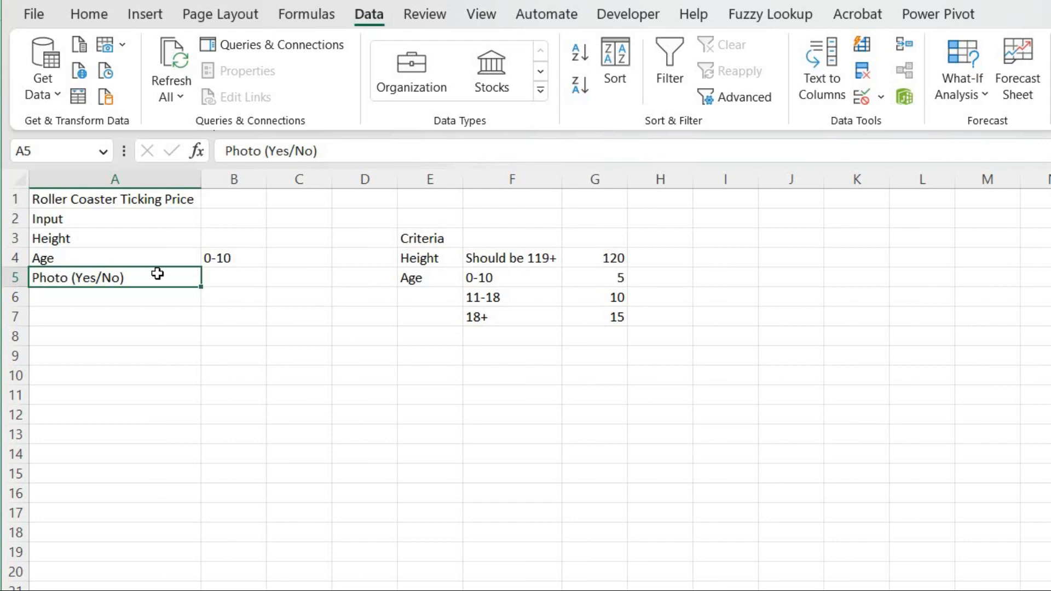
Enter the Photo criterion row: Photo, Yes and 3 in E8 to G8.
left_click(450, 337)
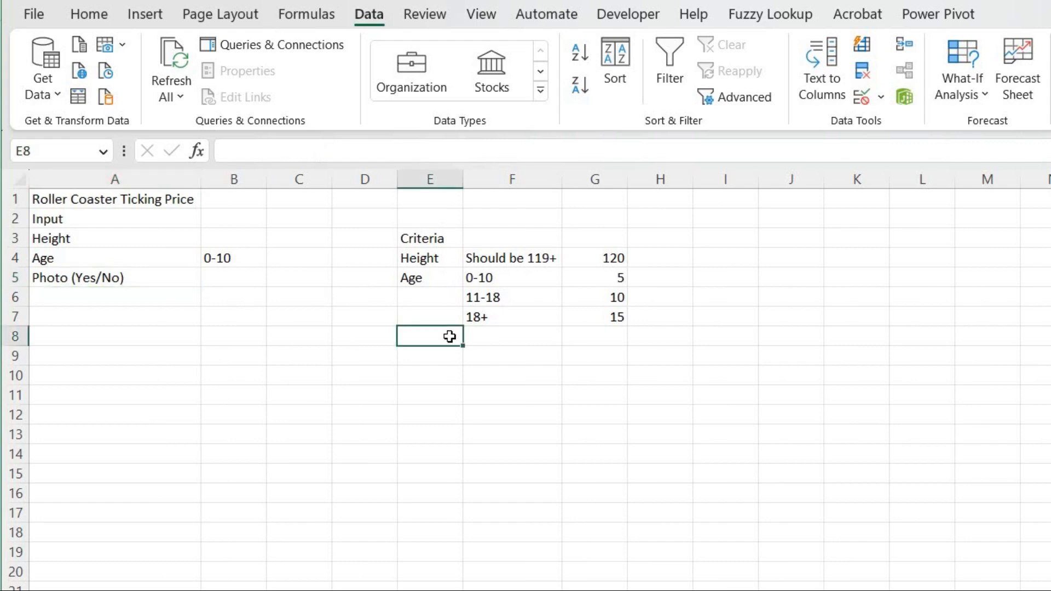
type("Phi")
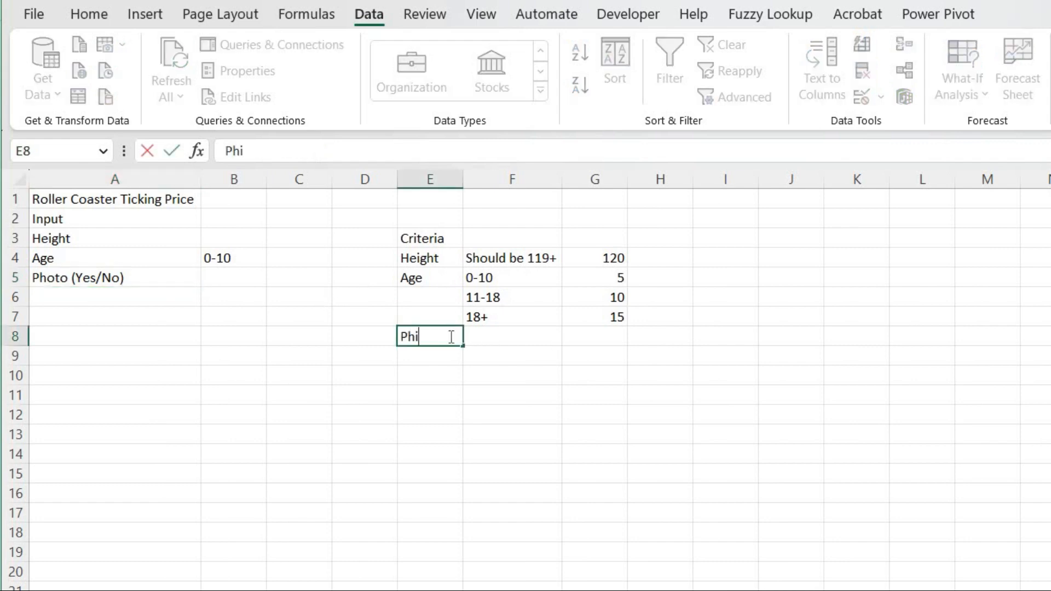
key("BackSpace")
type("oto")
key("Tab")
type("Yes")
key("Tab")
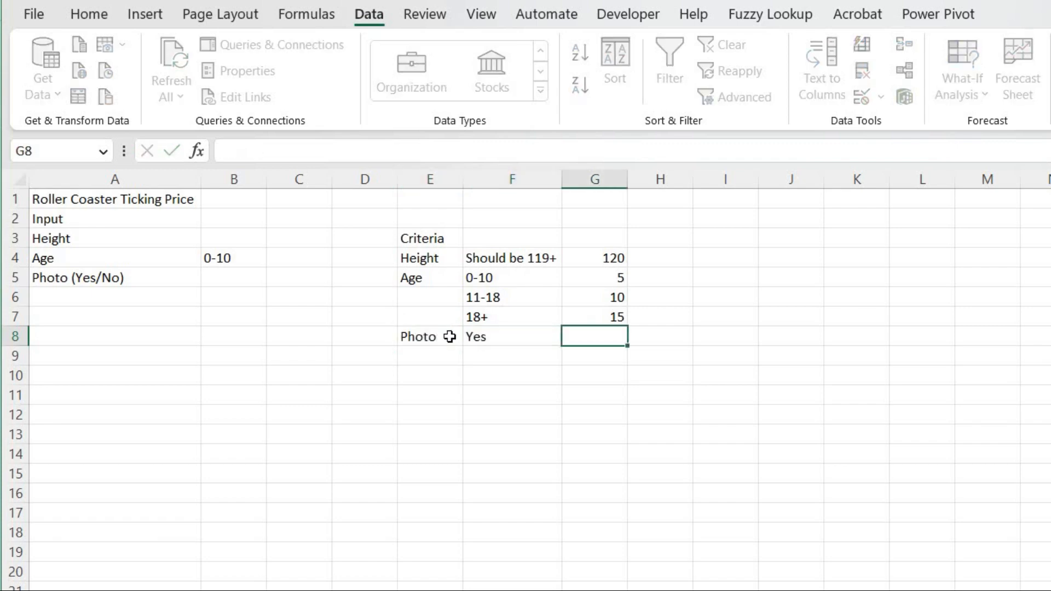
type("3")
key("Down")
key("Left")
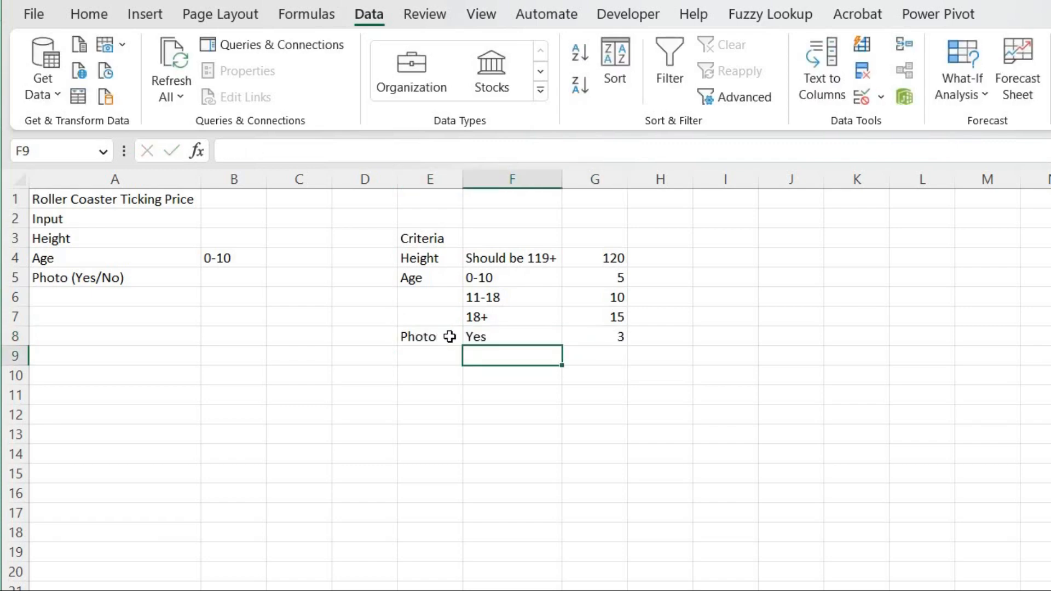
Enter the Photo No row: No and 0 in F9 and G9.
type("No")
key("Tab")
type("0")
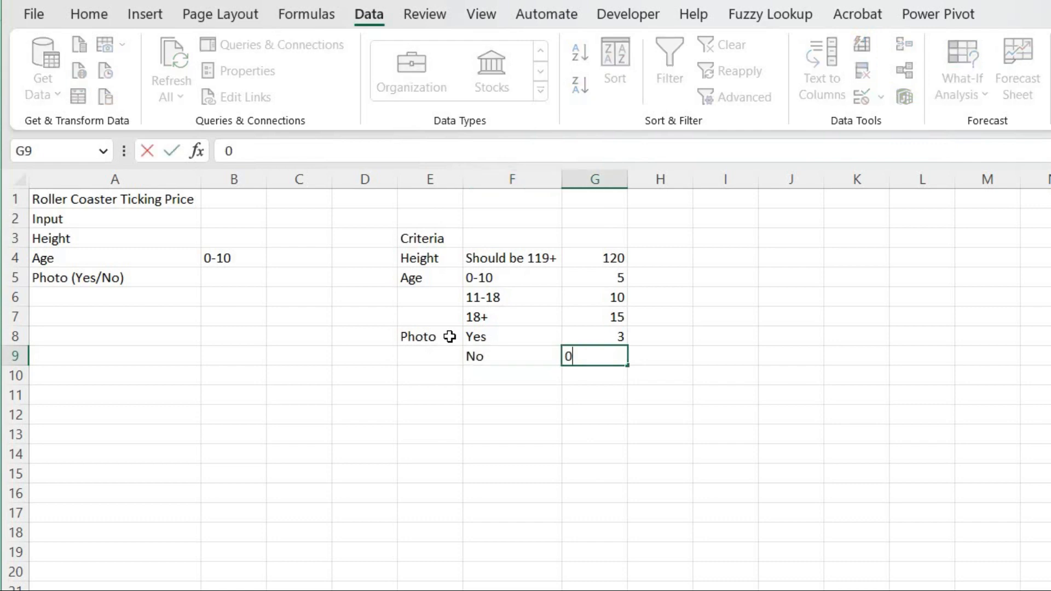
Apply all borders and a thick outside border to the criteria table E4:G9.
key("Left")
key("Left")
key("Up")
key("Up")
key("Up")
key("Up")
key("Up")
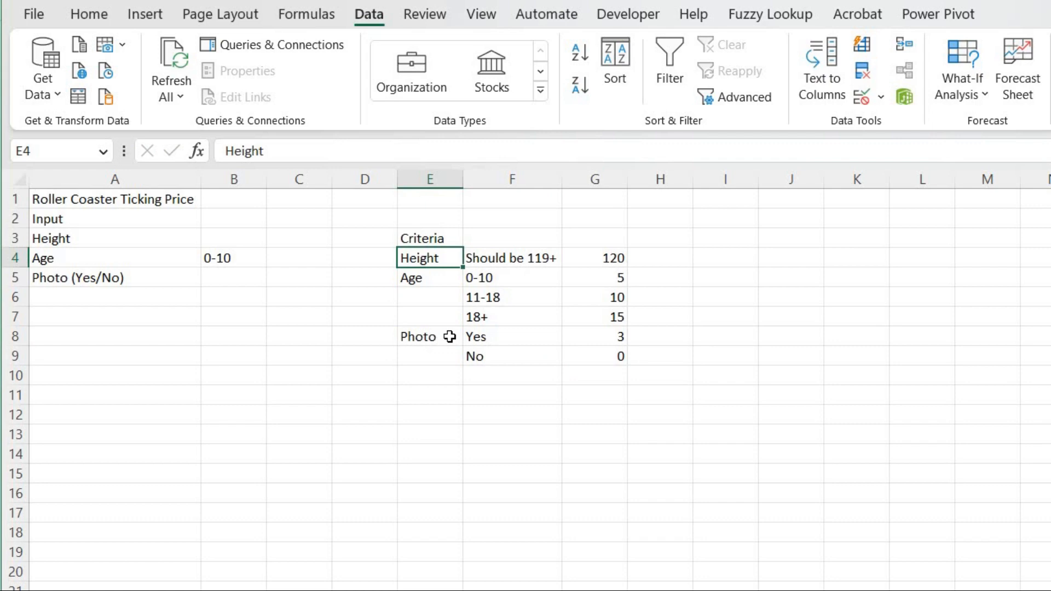
key("shift+Right")
key("shift+Right")
key("shift+Down")
key("shift+Down")
key("shift+Down")
key("shift+Down")
key("shift+Down")
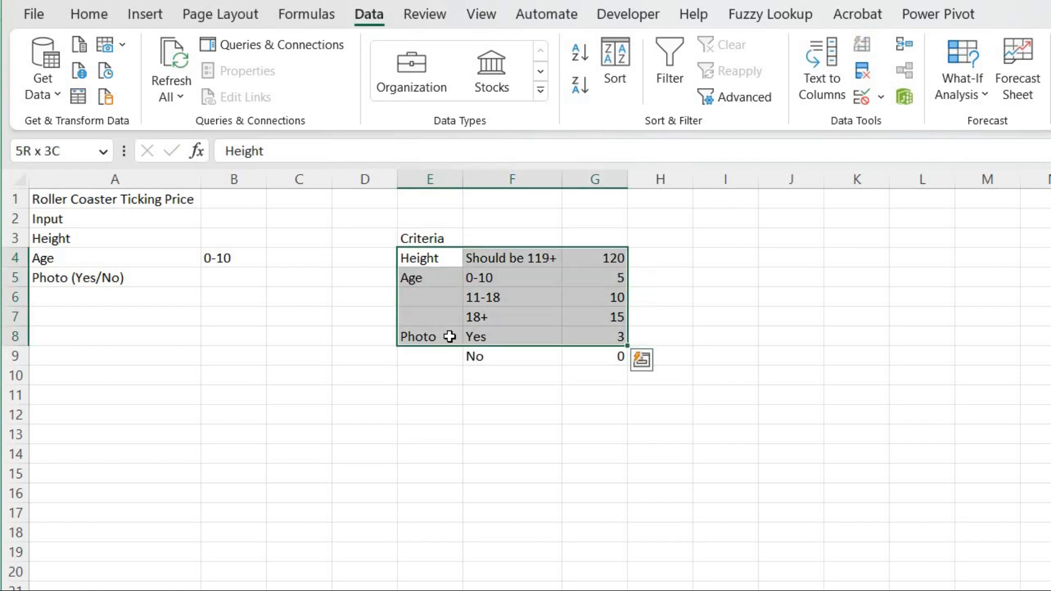
left_click(89, 15)
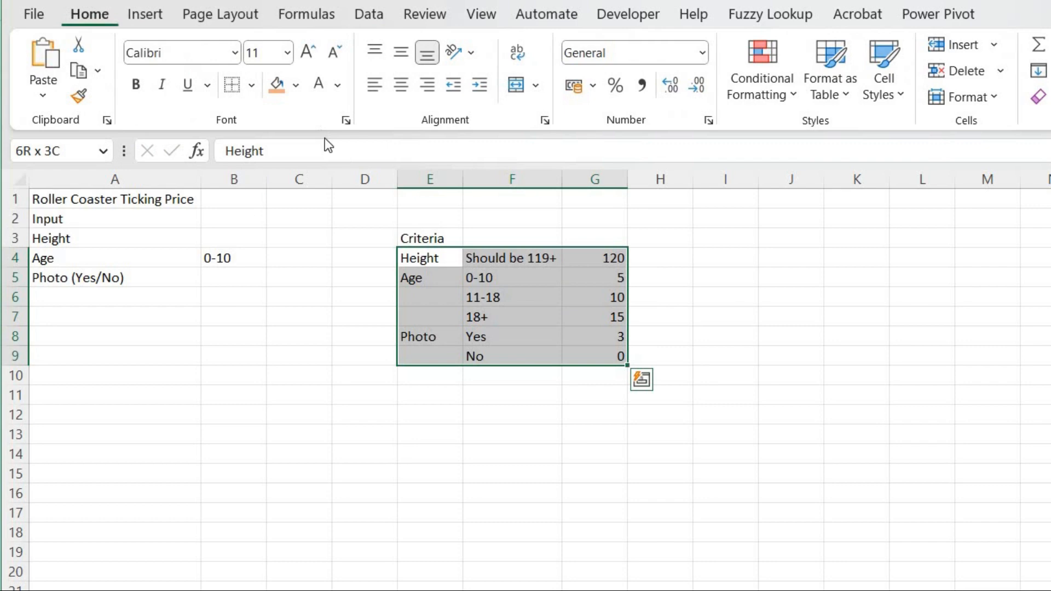
left_click(252, 88)
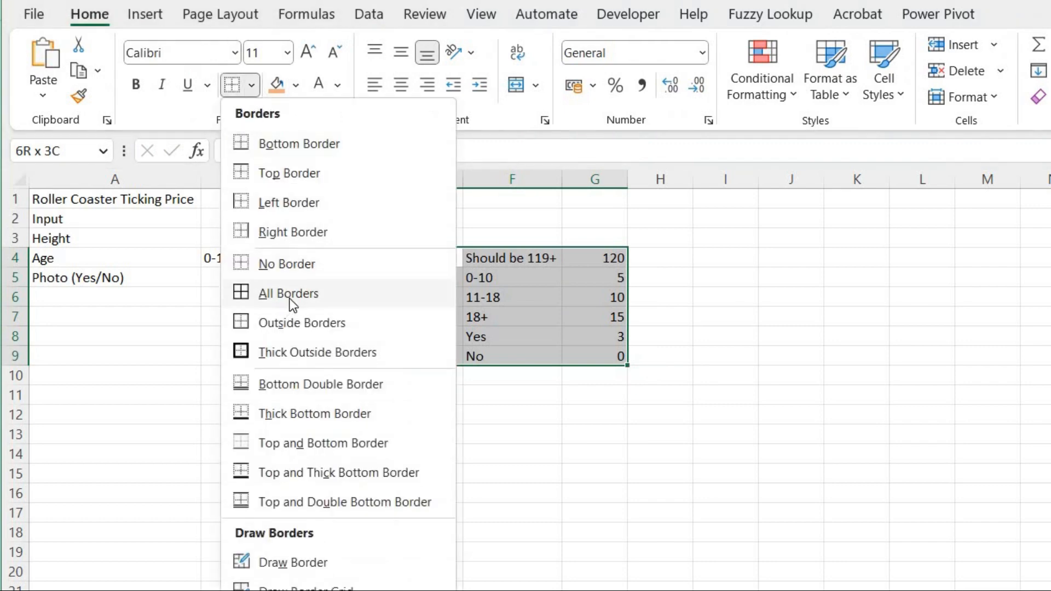
left_click(289, 295)
left_click(252, 86)
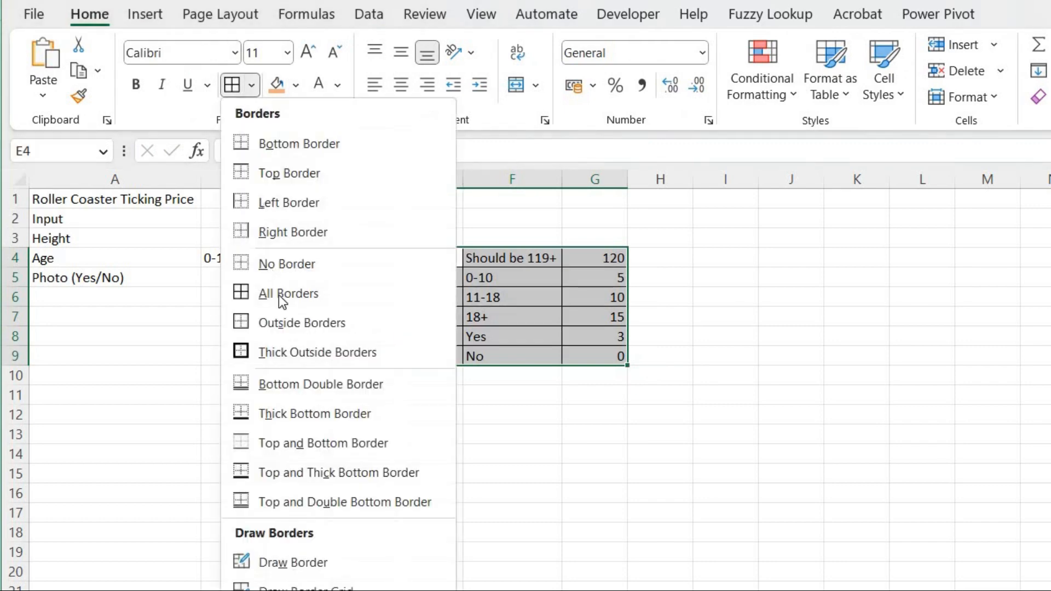
left_click(282, 351)
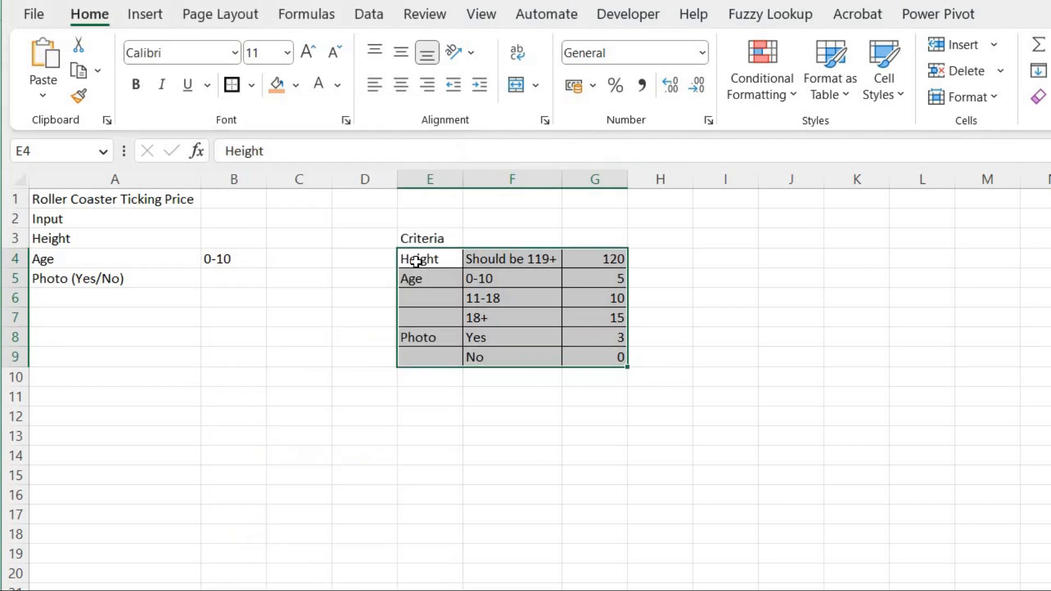
Bold the Criteria heading in E3 and prefix it with **.
left_click(438, 237)
key("ctrl+b")
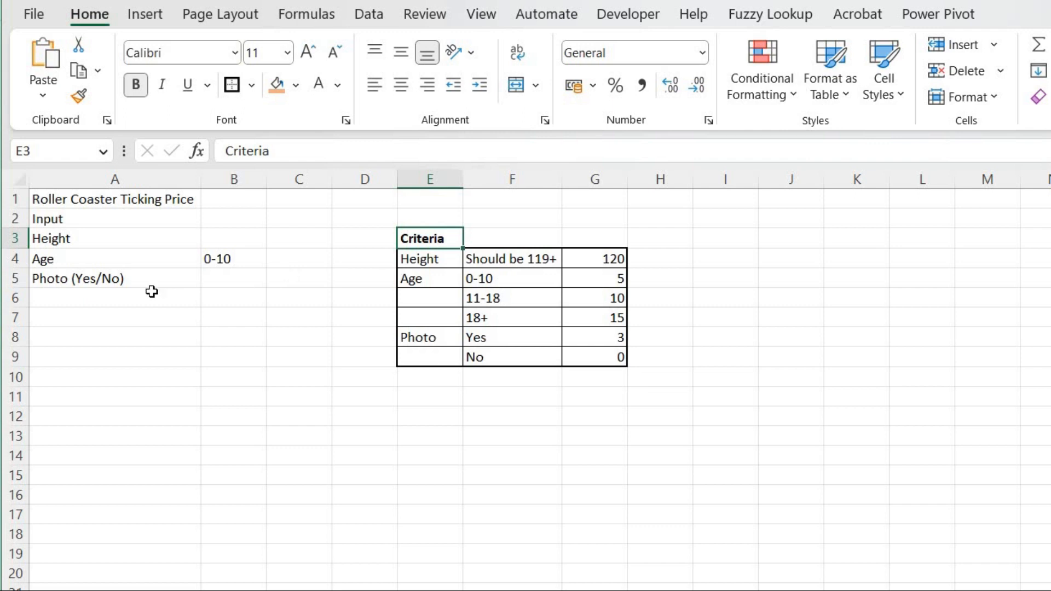
left_click(224, 158)
type("**")
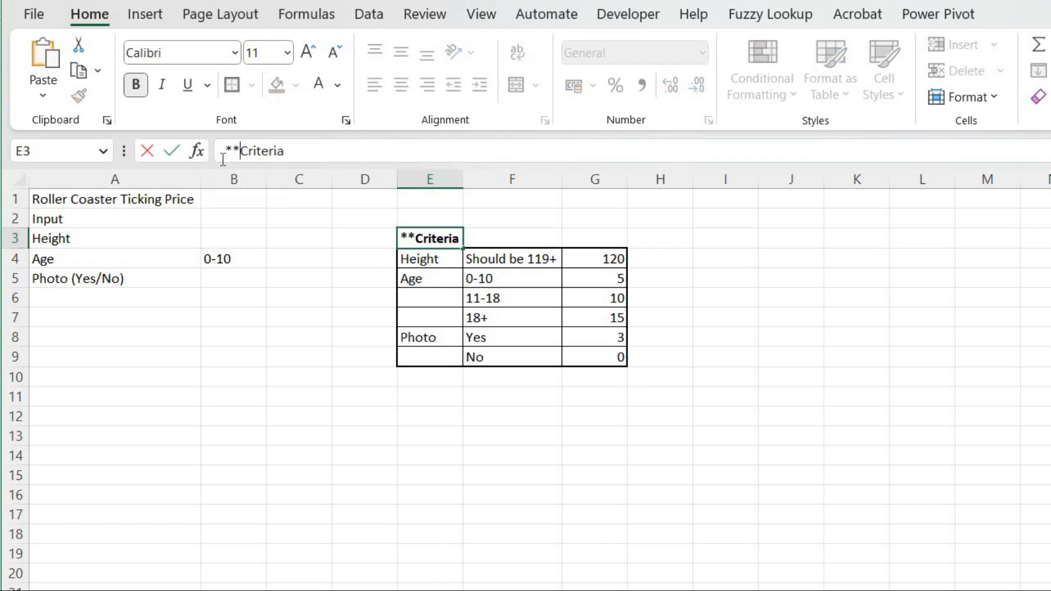
key("Return")
key("Up")
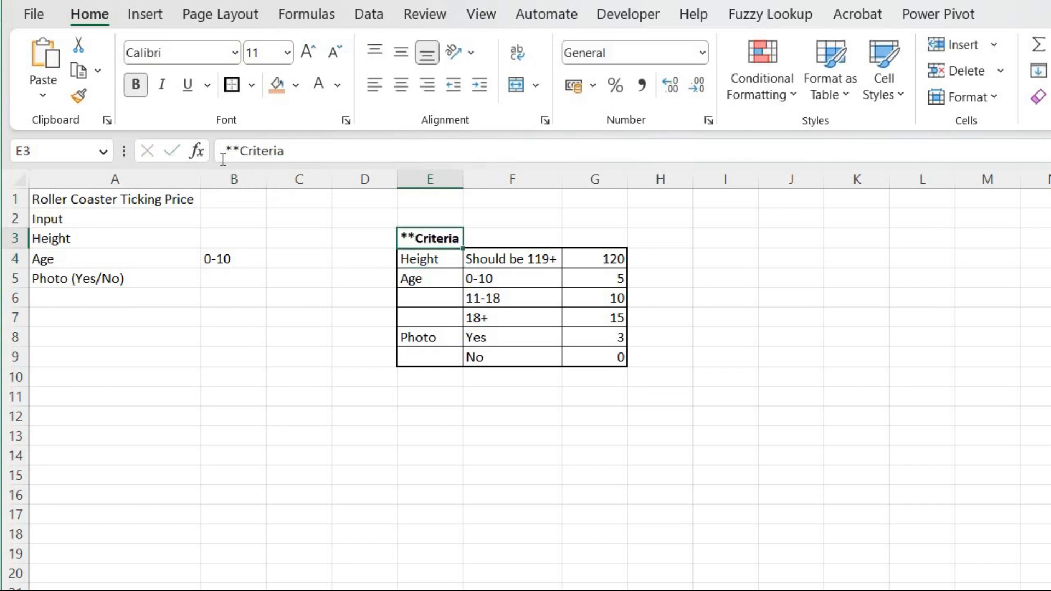
Add a dropdown list to B5 using the Yes/No options in F8:F9 as source and choose Yes.
left_click(243, 280)
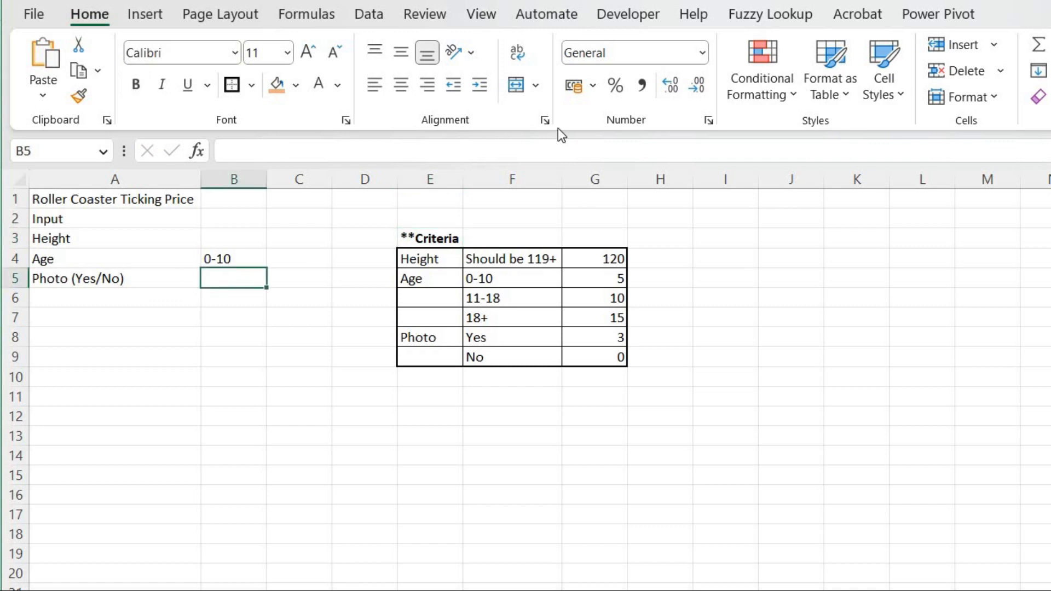
left_click(367, 19)
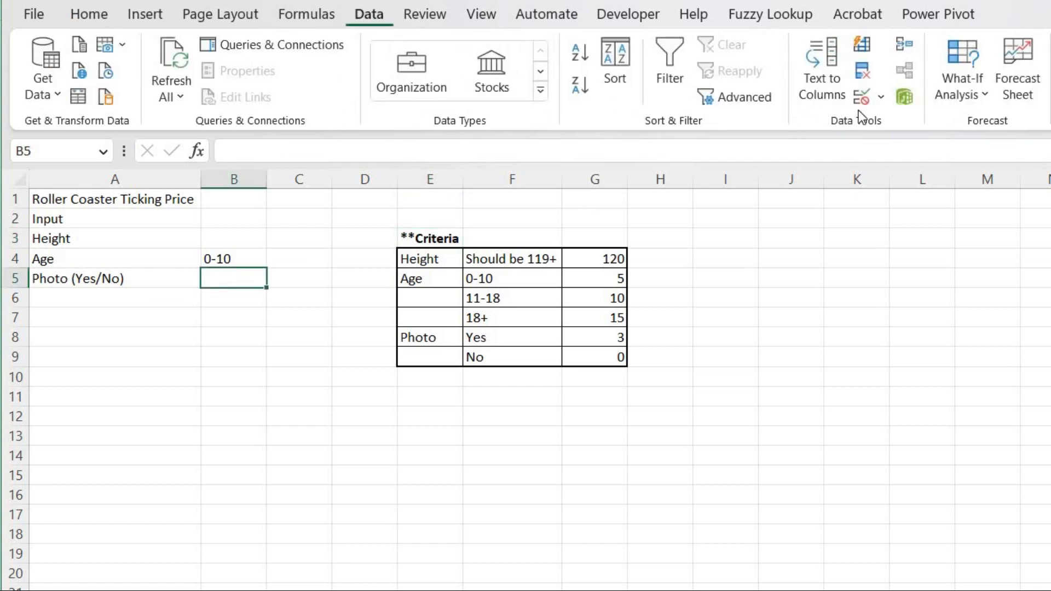
left_click(862, 101)
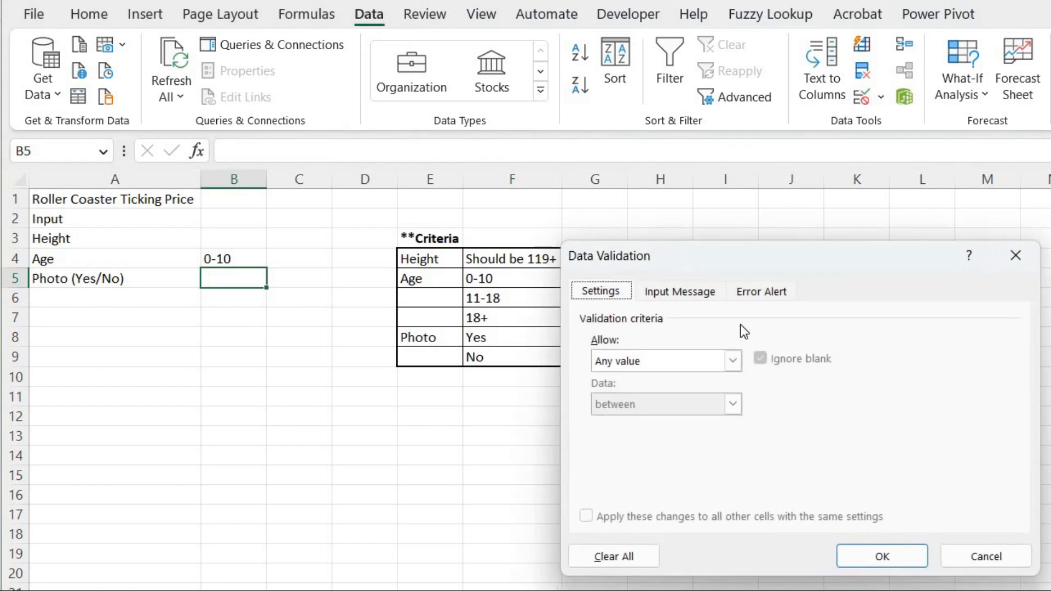
left_click(734, 362)
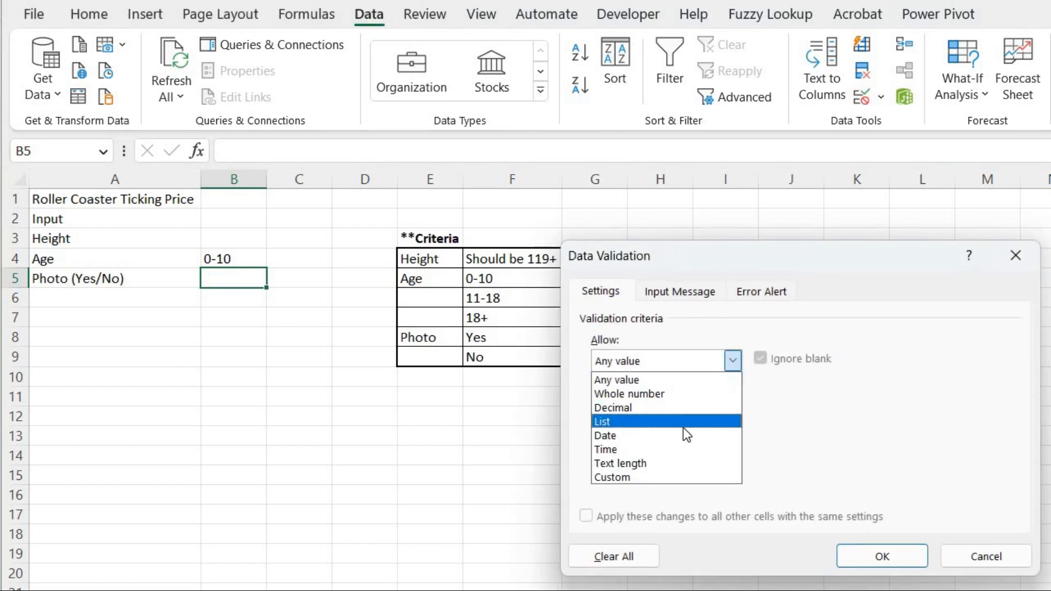
left_click(684, 427)
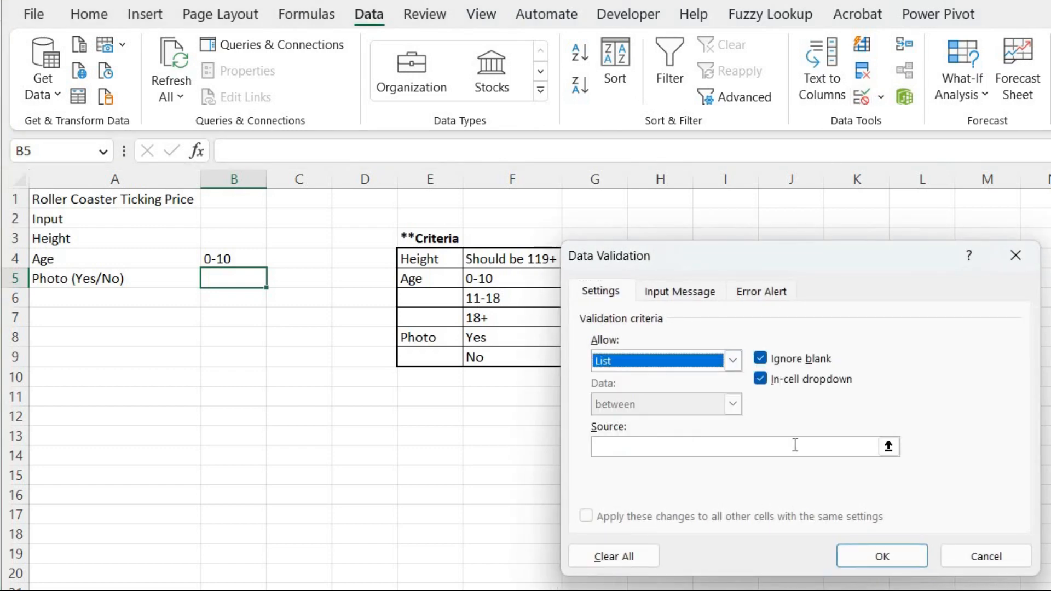
left_click(888, 446)
left_click_drag(485, 339, 485, 360)
left_click(1029, 282)
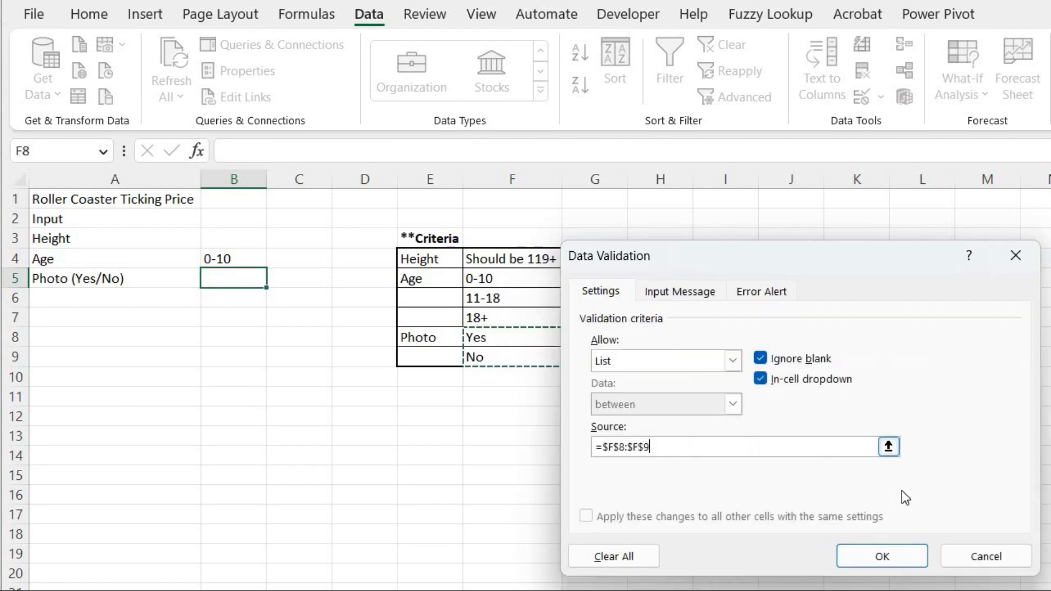
left_click(879, 557)
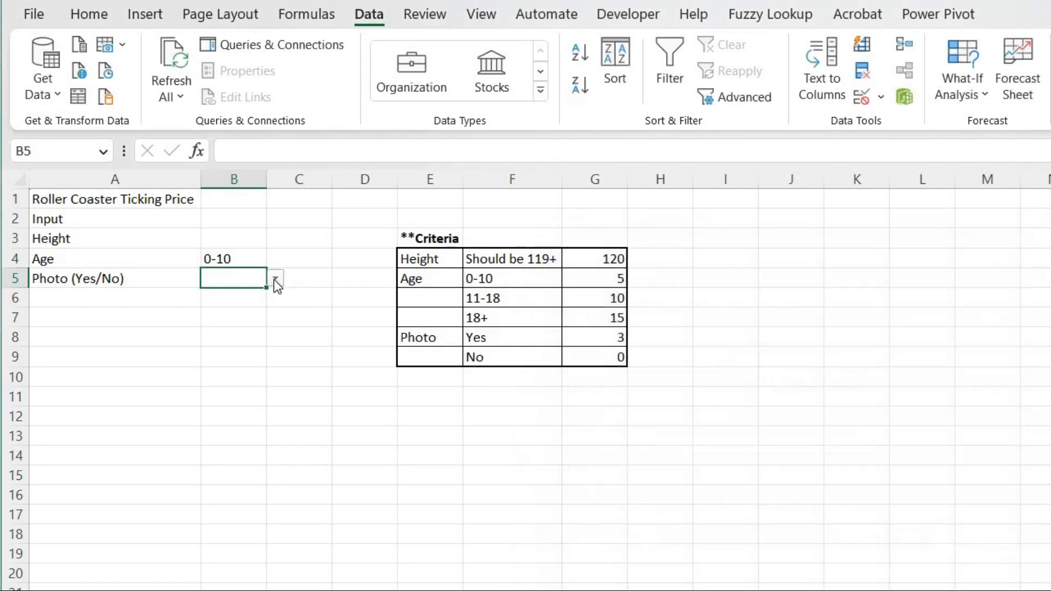
left_click(275, 278)
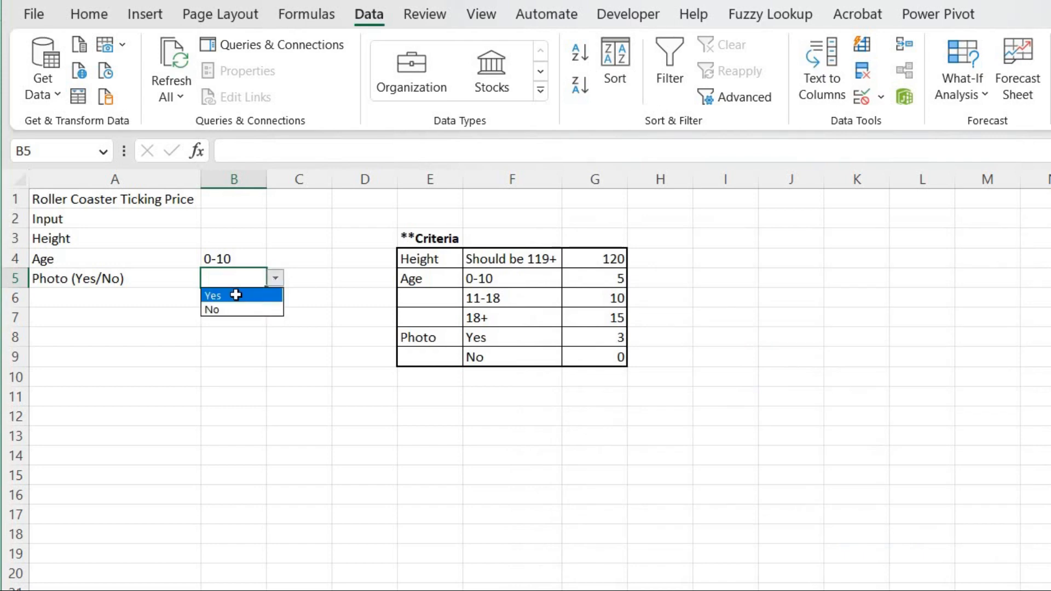
left_click(235, 295)
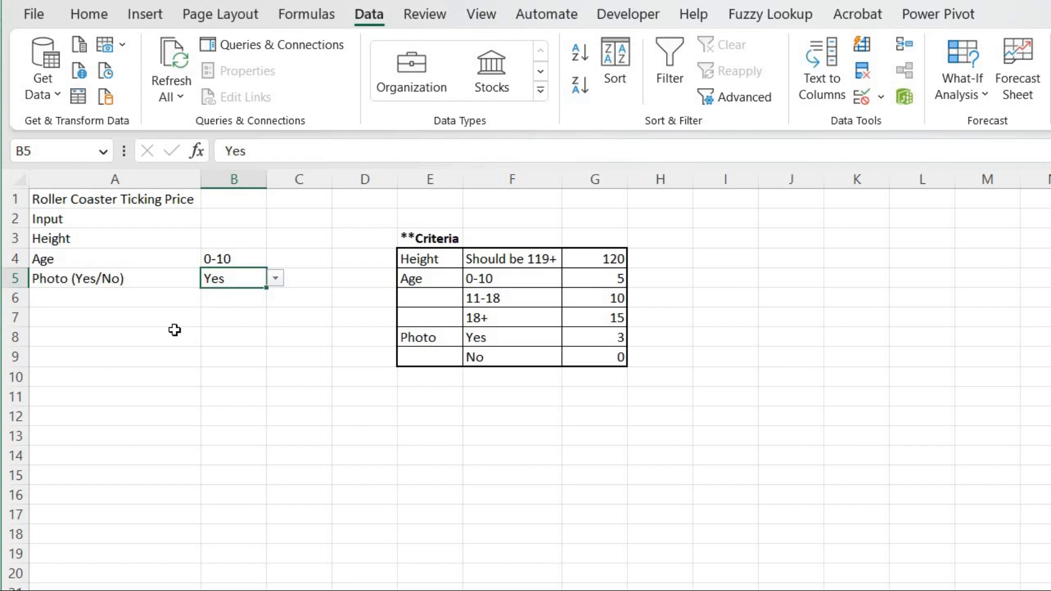
Label A7 as Output: and add a colon to the Input heading in A2.
left_click(121, 318)
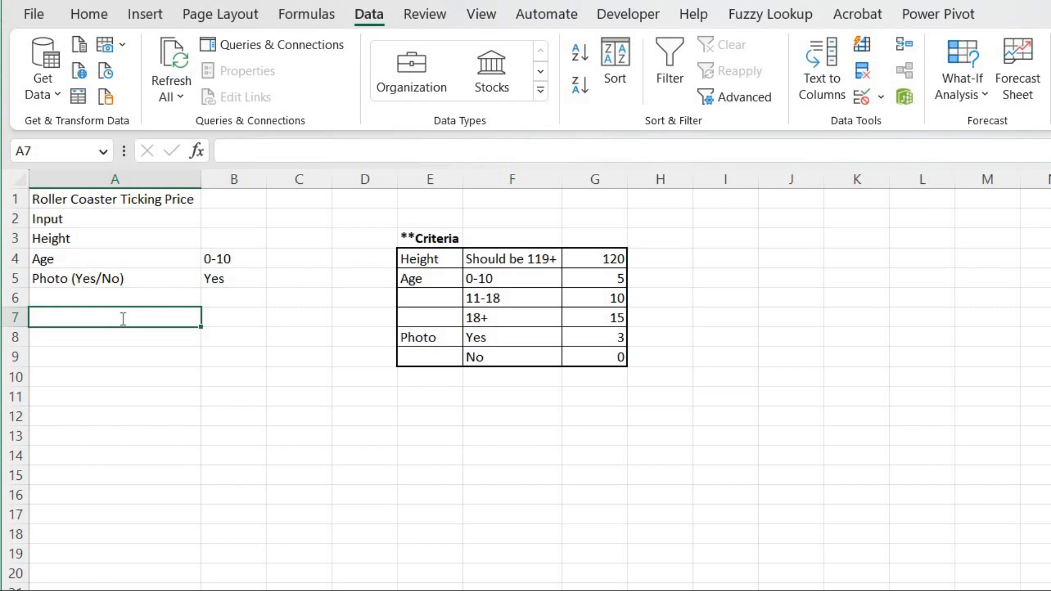
type("Outpu")
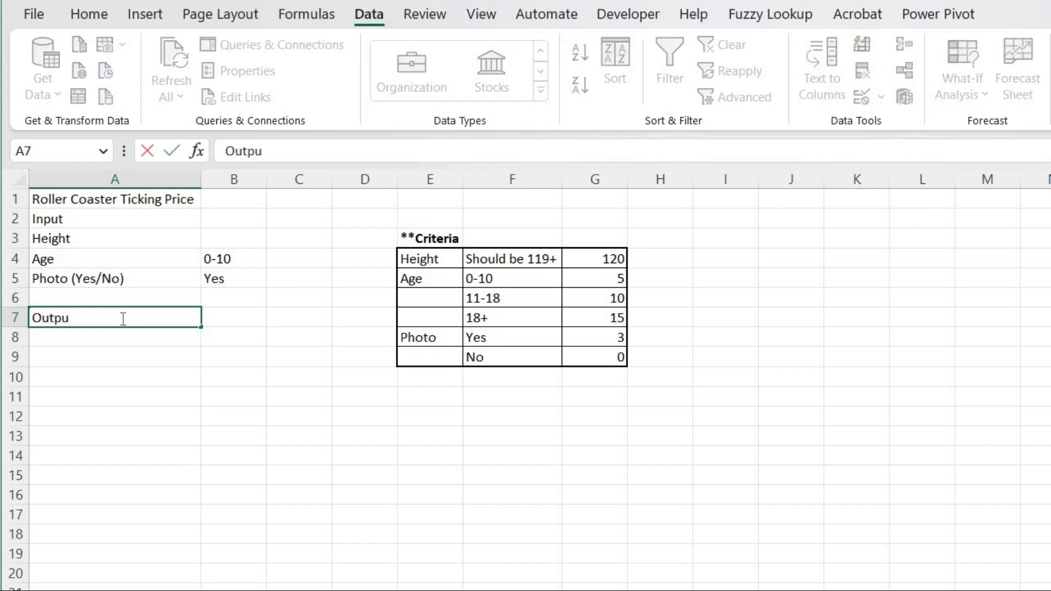
type("t:")
left_click(124, 219)
left_click(356, 144)
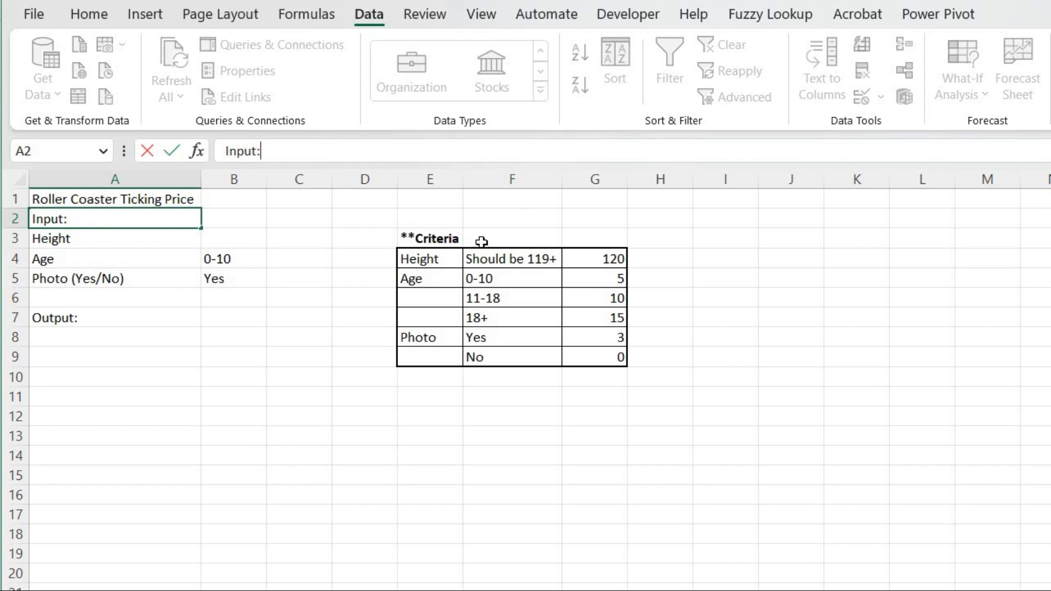
Add a colon to the Criteria heading in E3 and autofit column E's width.
left_click(457, 237)
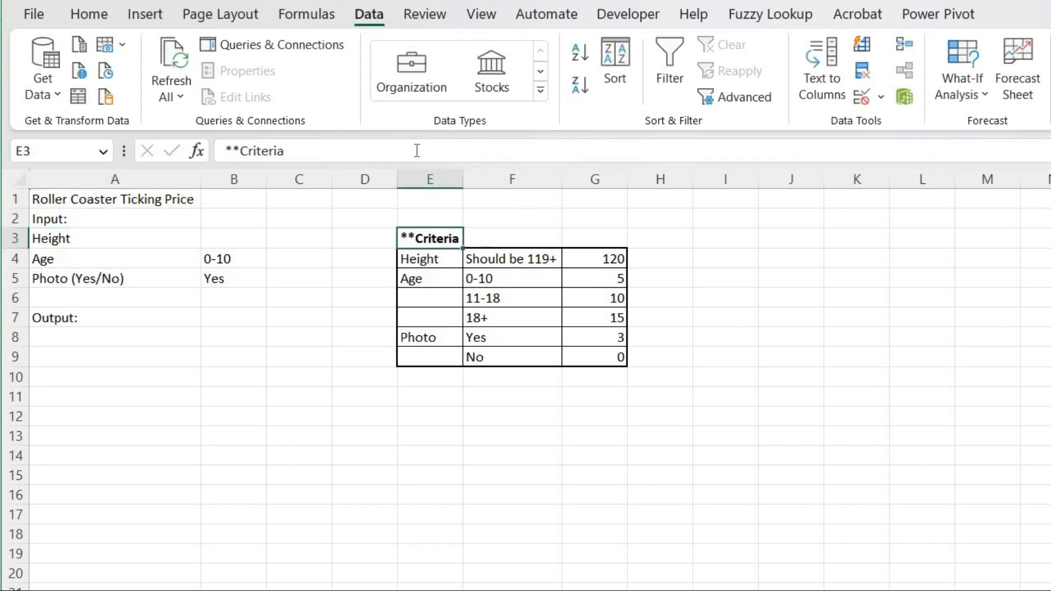
left_click(416, 150)
type(":")
key("ctrl+Return")
key("alt+h")
key("o")
key("i")
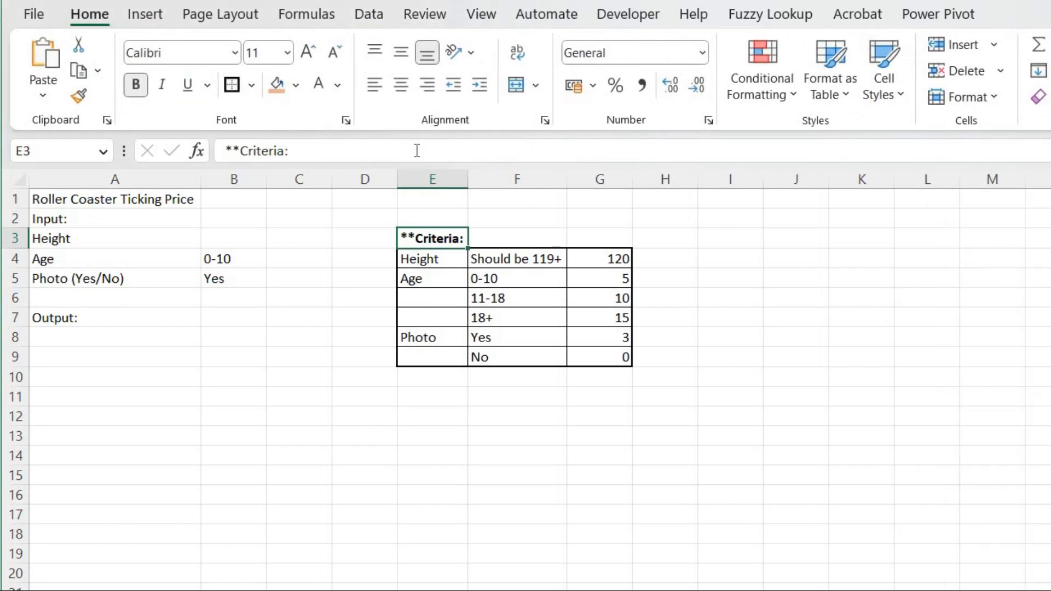
Label A8 as Message! under the Output heading.
key("Down")
key("Down")
key("Down")
key("Down")
key("Left")
key("Left")
key("Left")
key("Left")
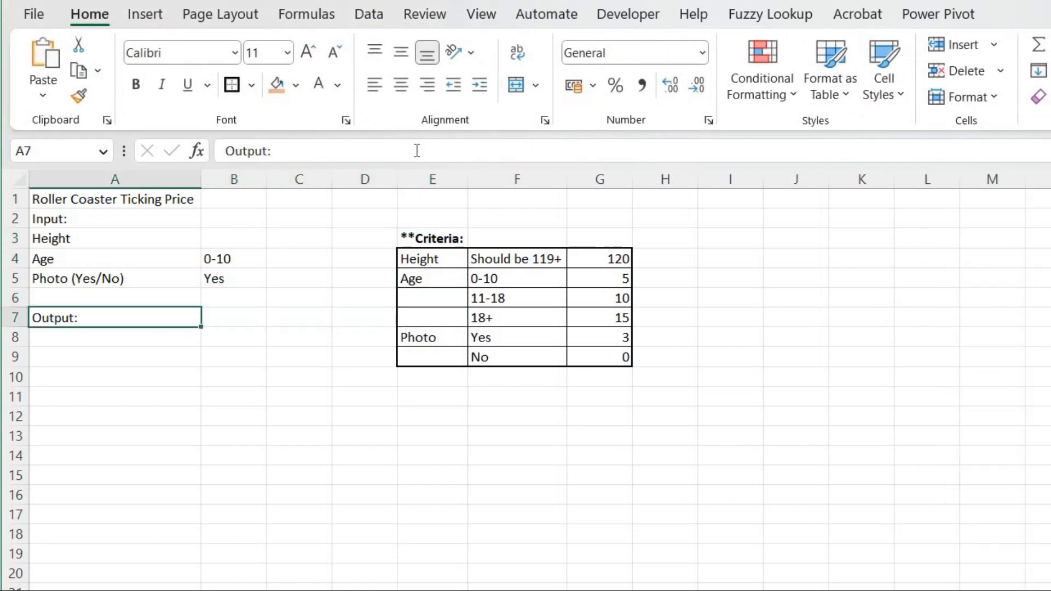
key("Down")
type("Me")
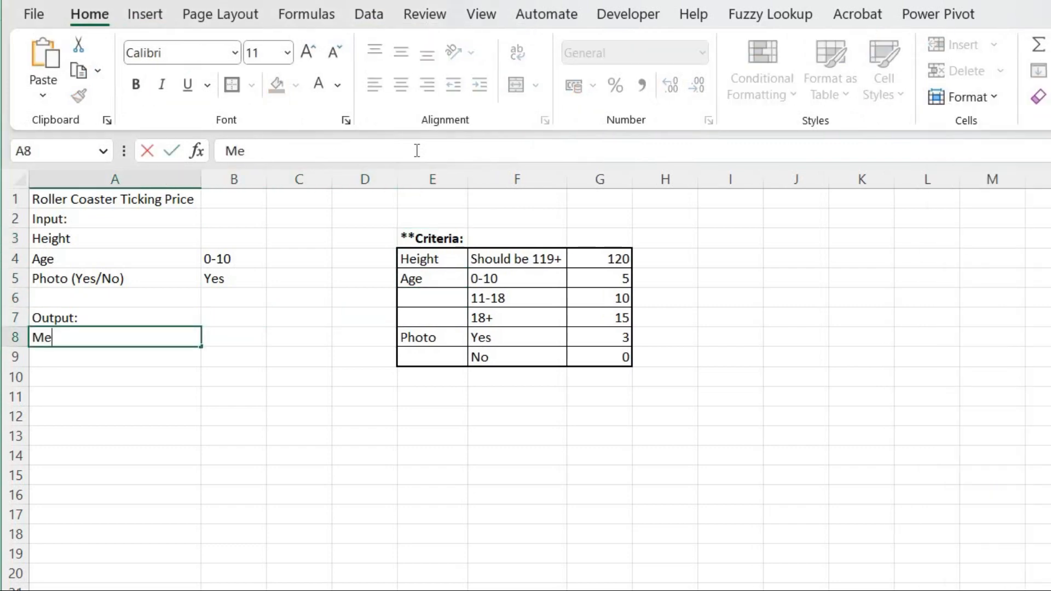
type("ssage")
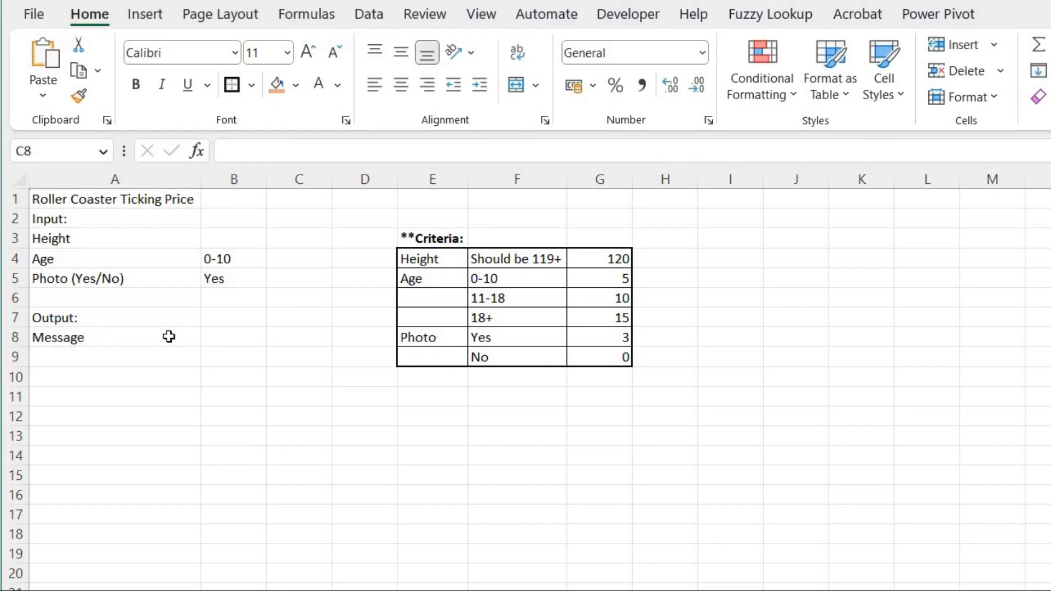
key("F2")
double_click(170, 337)
double_click(170, 337)
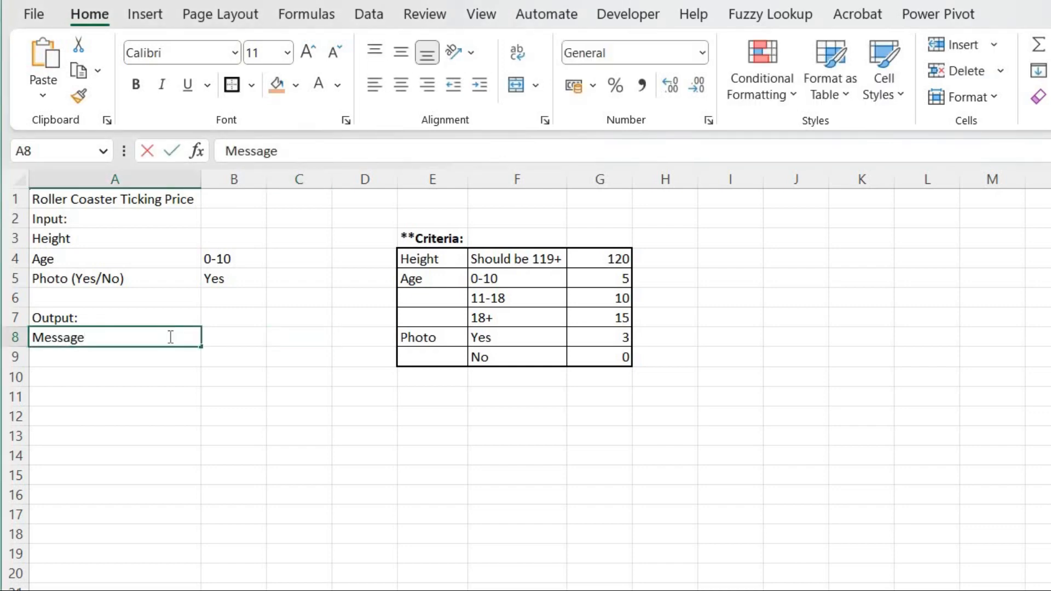
type("!")
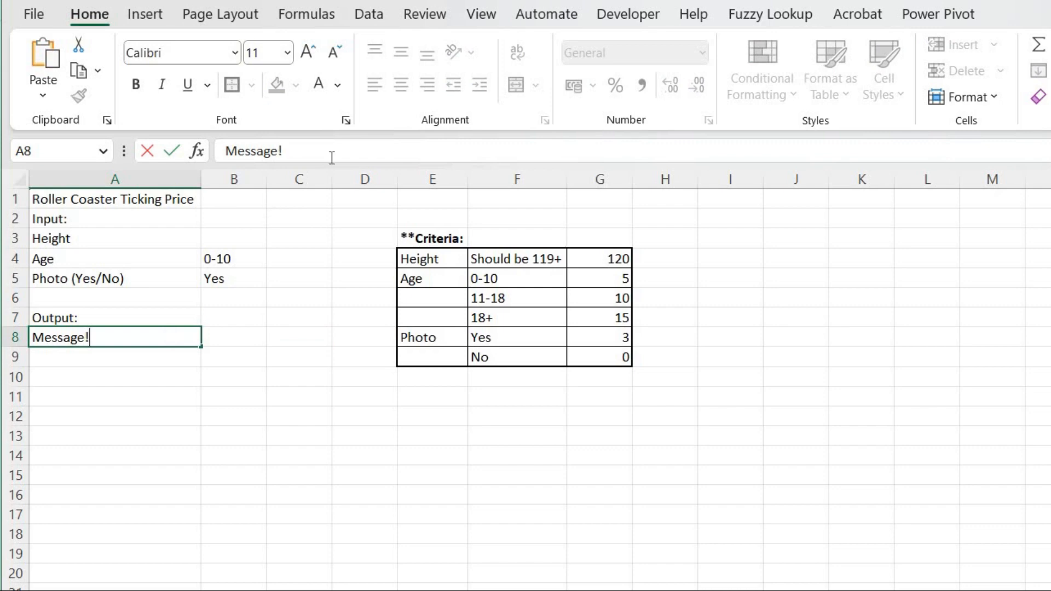
left_click(245, 337)
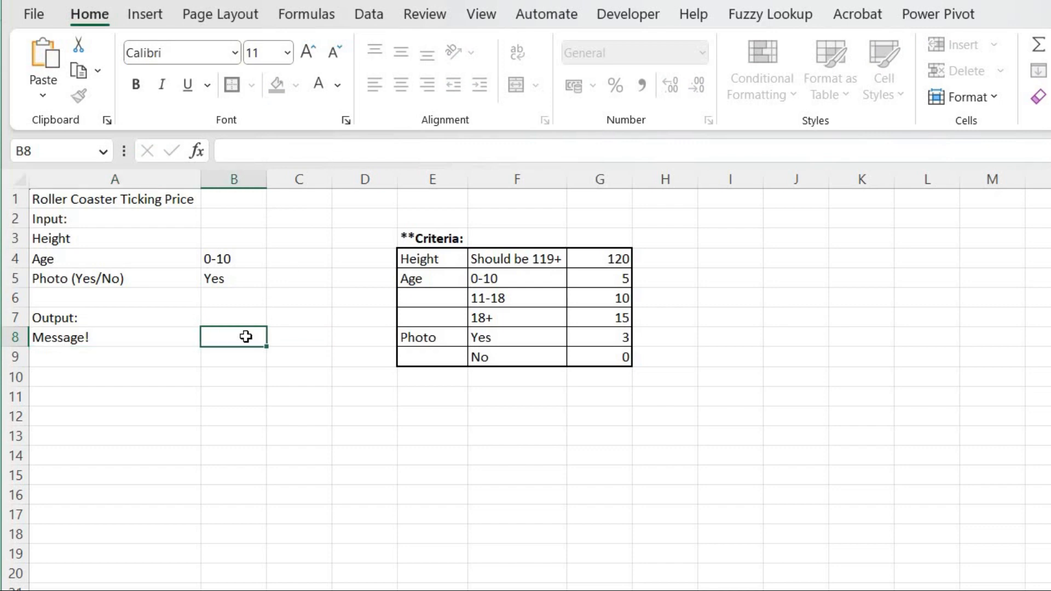
Label A9 as Age.
left_click(149, 355)
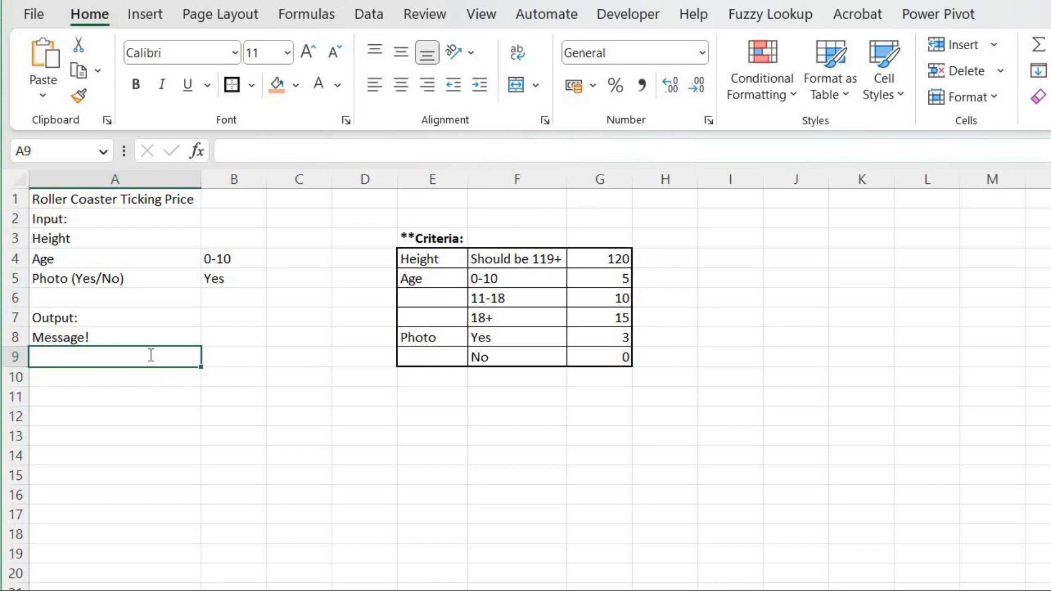
type("Age")
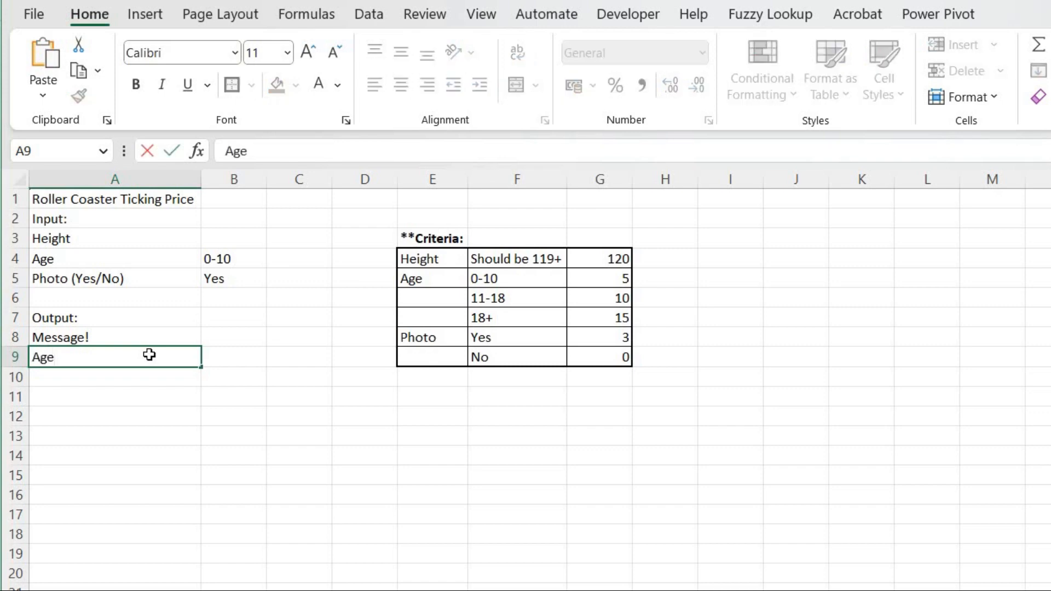
key("Return")
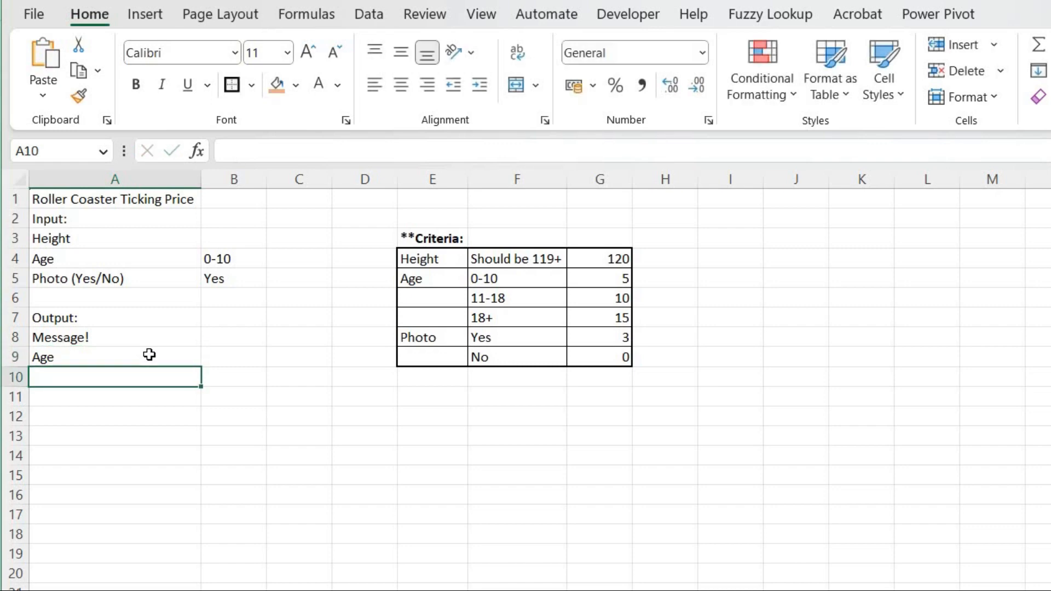
Label A10 as Want Photo under the Age output label.
type("P")
key("BackSpace")
type("Wha")
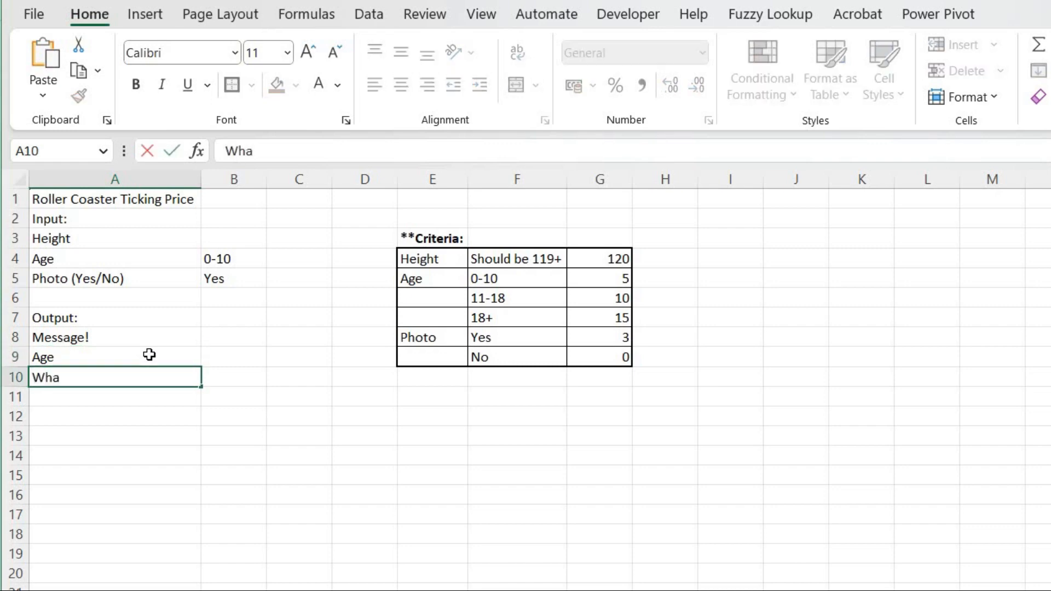
type("t")
key("BackSpace")
key("BackSpace")
key("BackSpace")
type("ant Pn")
key("BackSpace")
type("hoto")
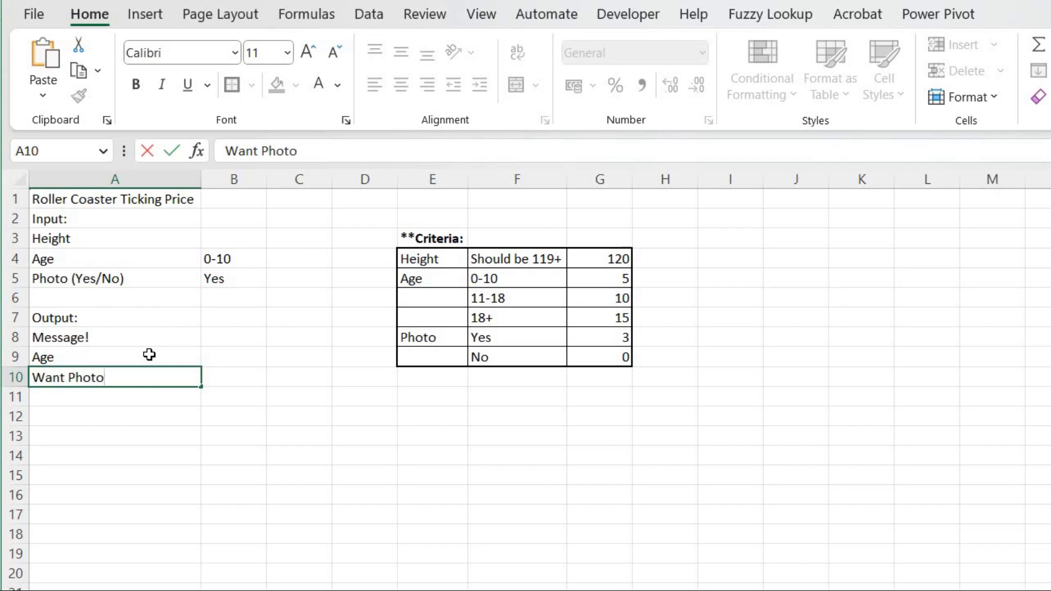
key("Tab")
key("Up")
key("Up")
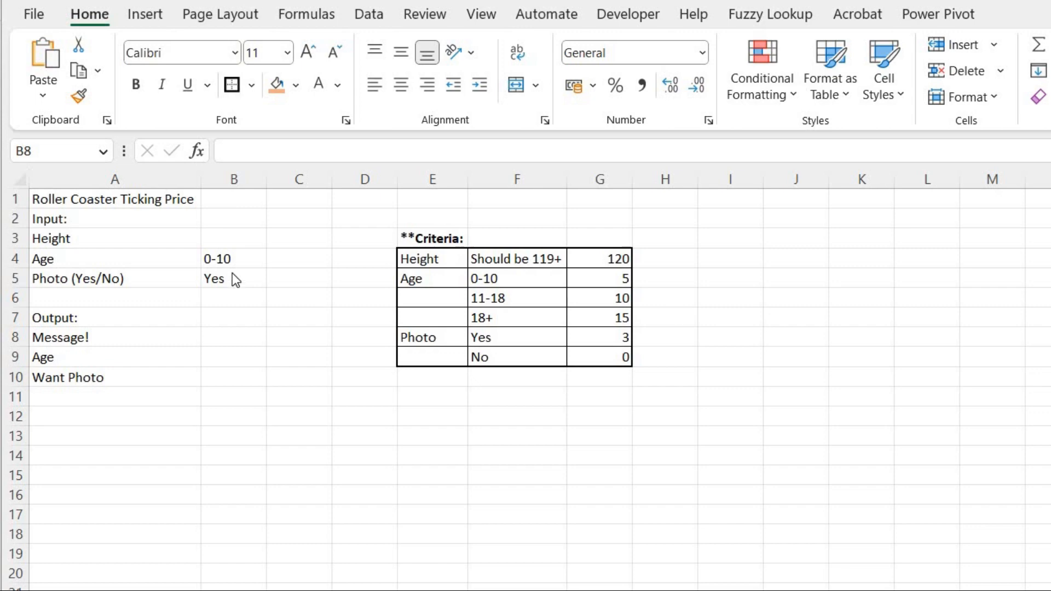
Enter 121 as the height value in B3.
left_click(233, 240)
left_click(239, 240)
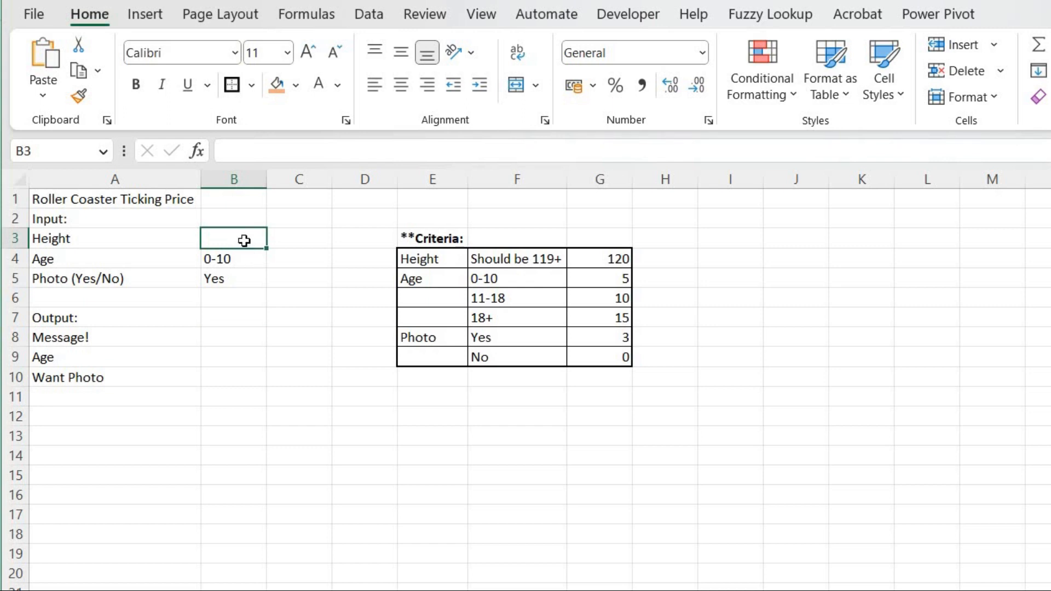
type("121")
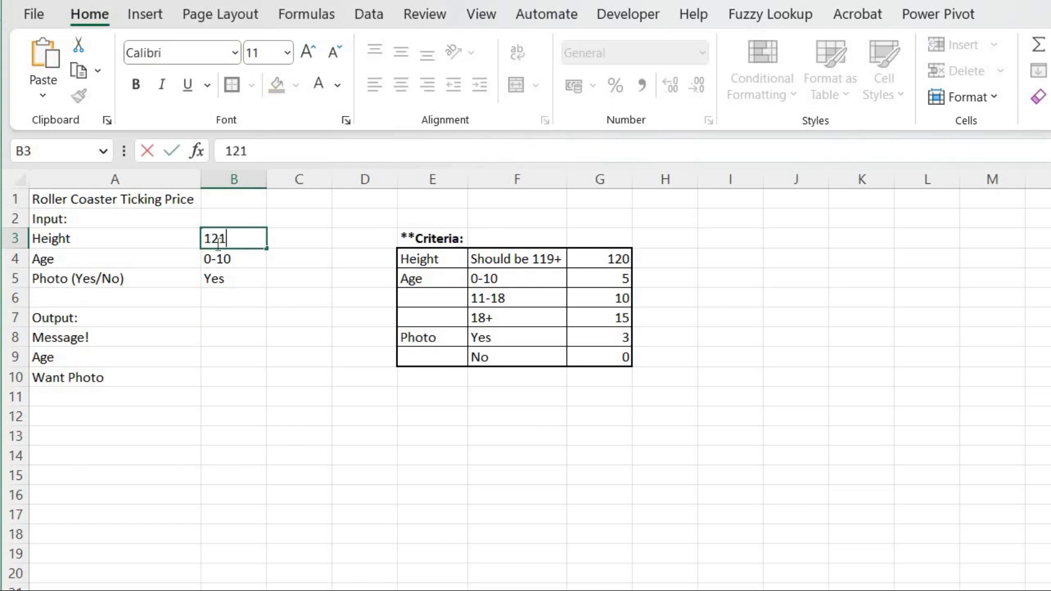
left_click(216, 334)
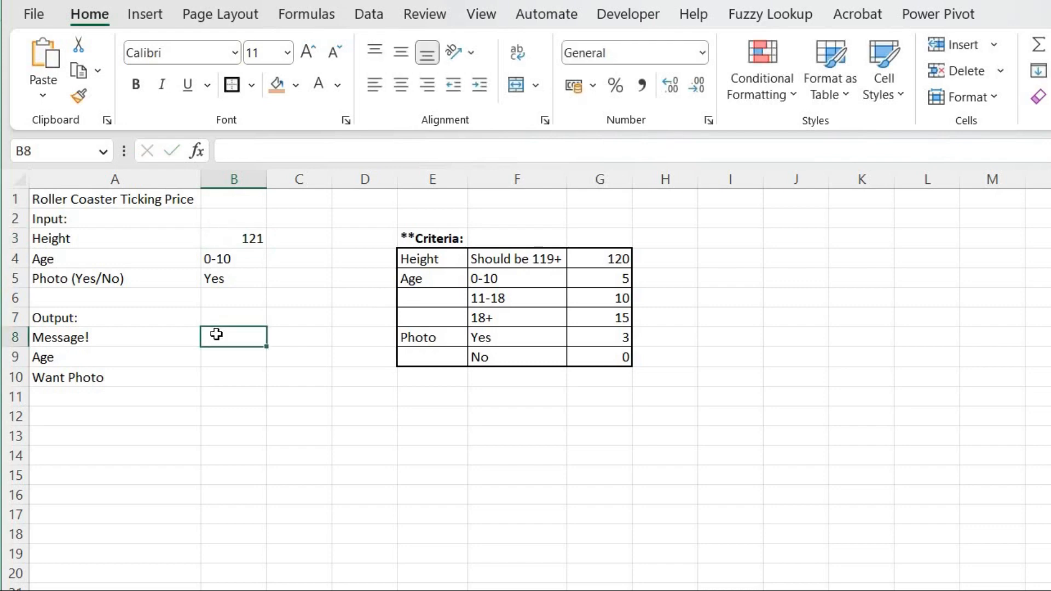
Start an IF formula in B8 testing whether the height in B3 is greater than G4.
type("=")
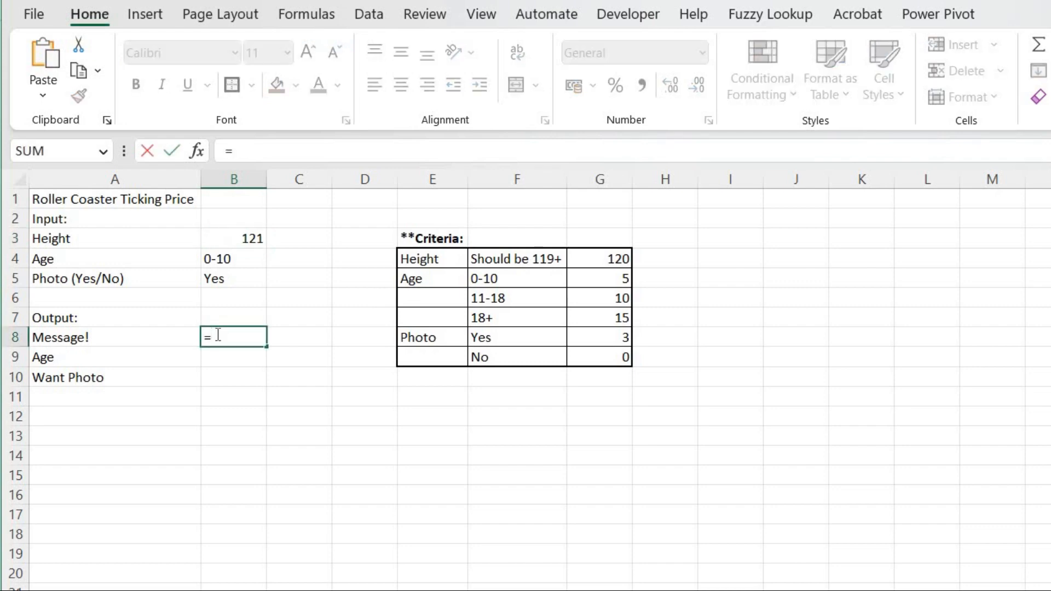
type("if")
key("Tab")
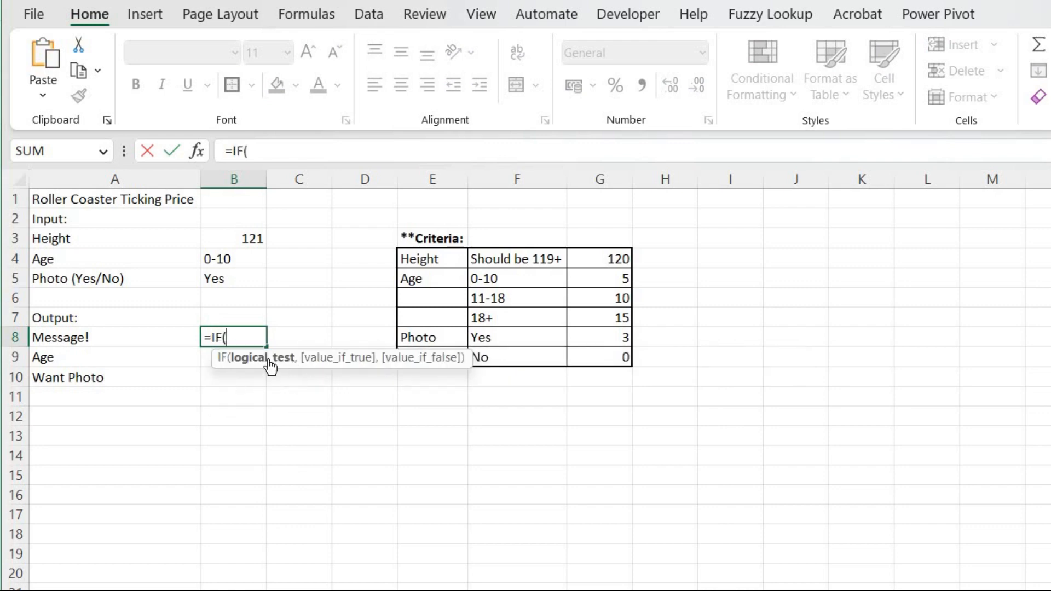
left_click(237, 240)
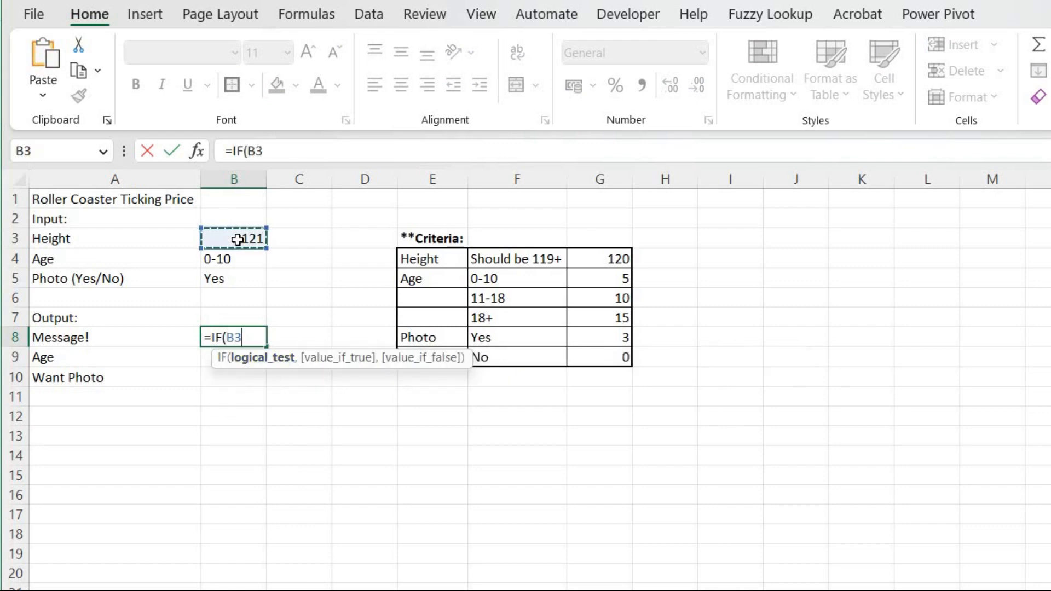
type(">")
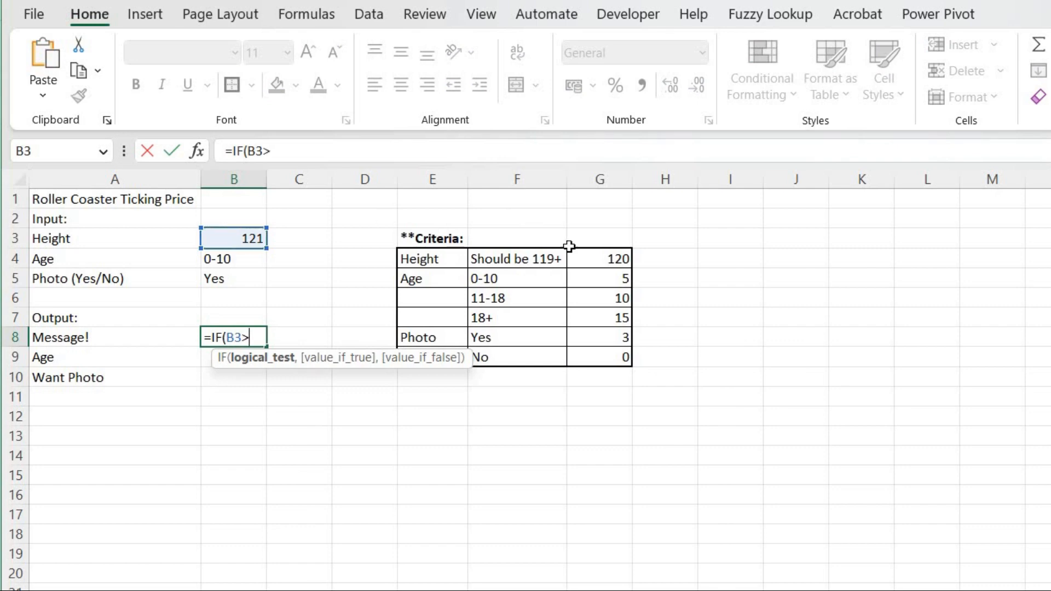
left_click(594, 261)
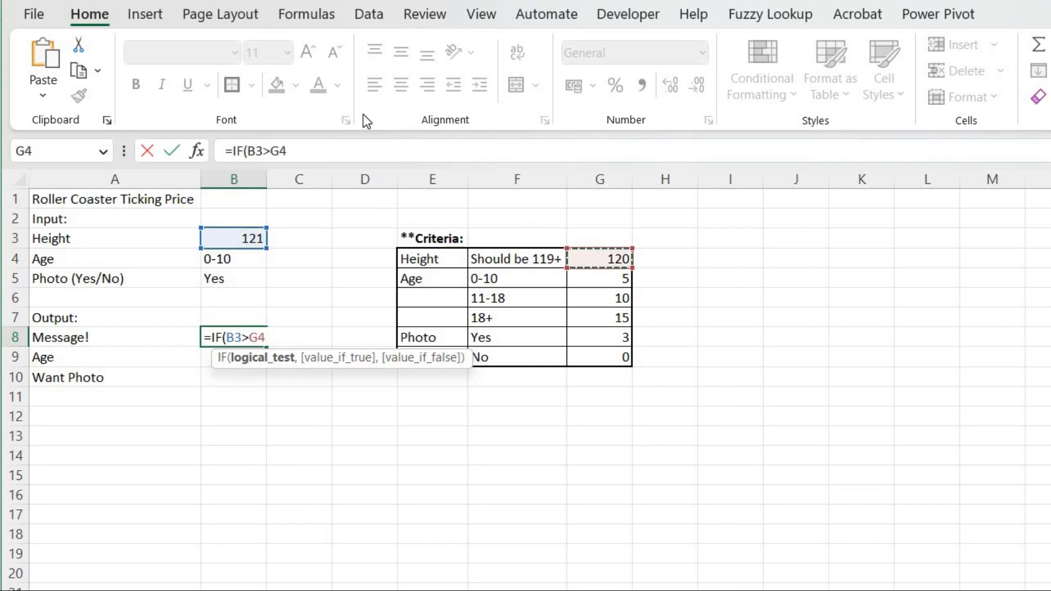
left_click(359, 147)
type(",")
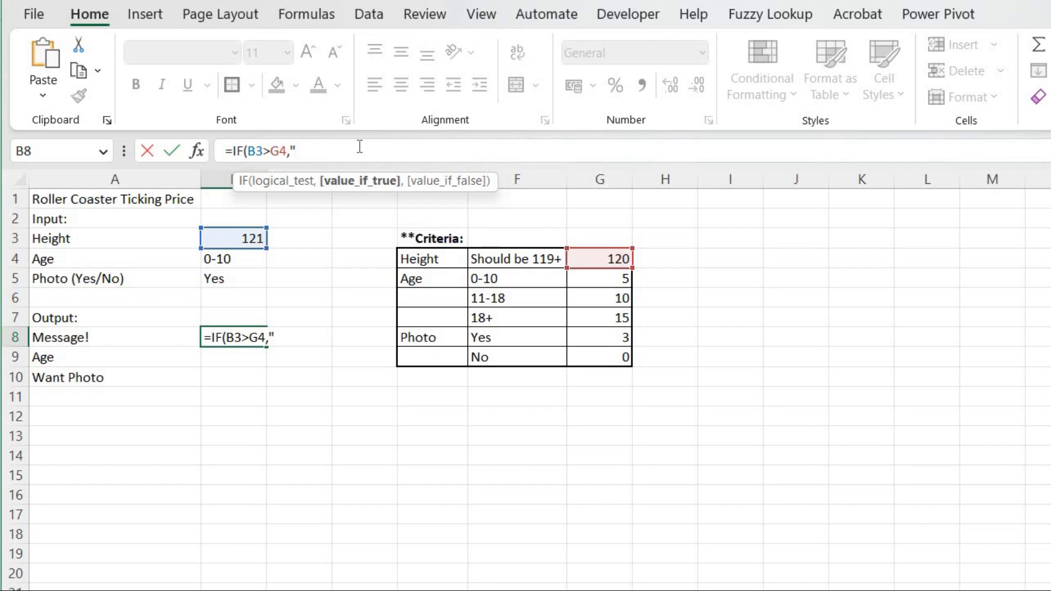
Complete the IF formula with "You Can Ride" if true and "Sorry! You need to grow up!" if false.
type("You Can Ri")
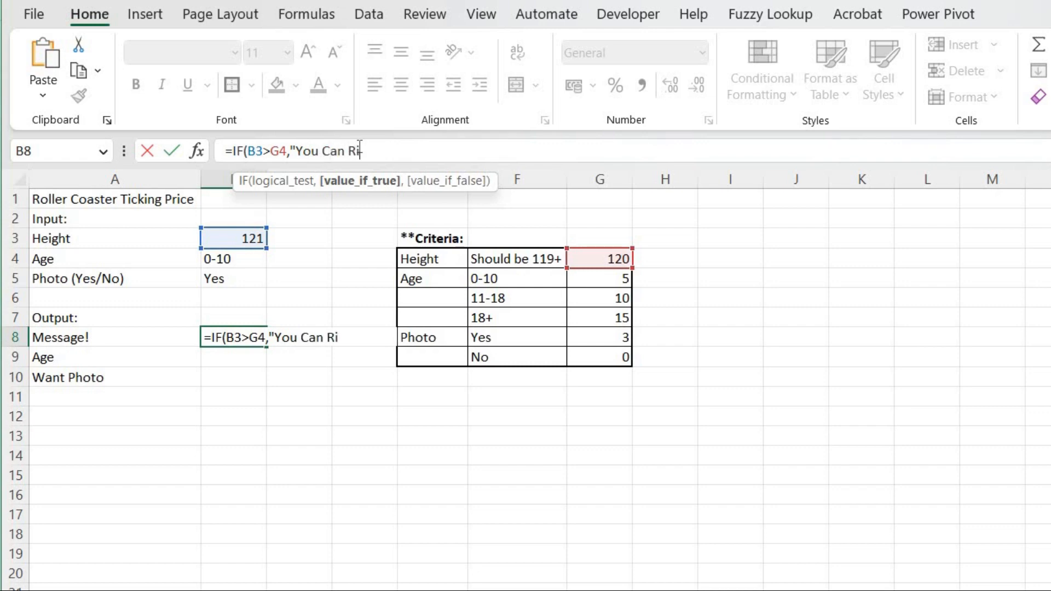
type("de\",")
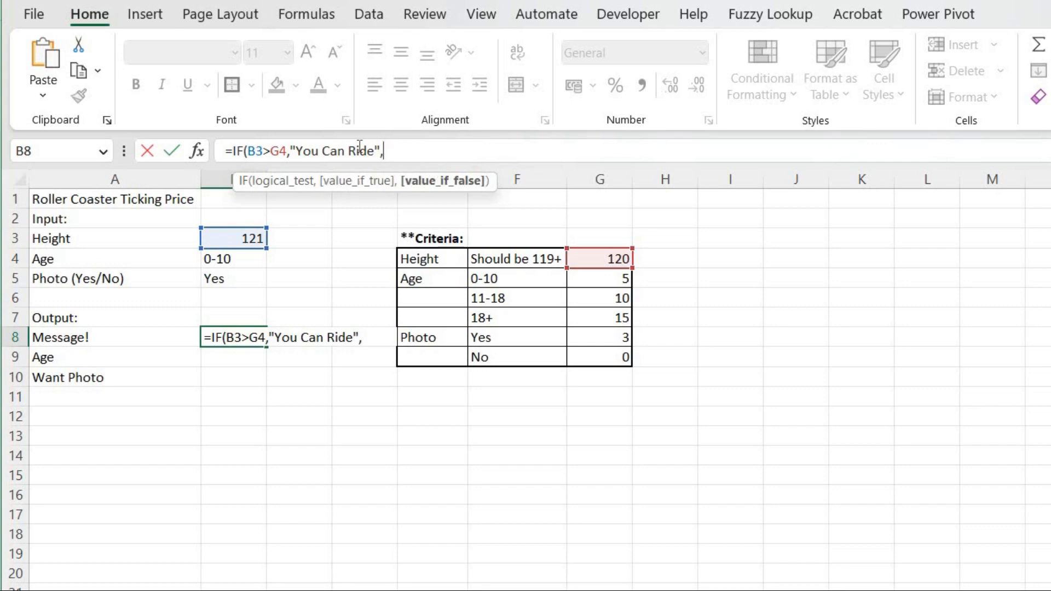
type("\"Sorry!")
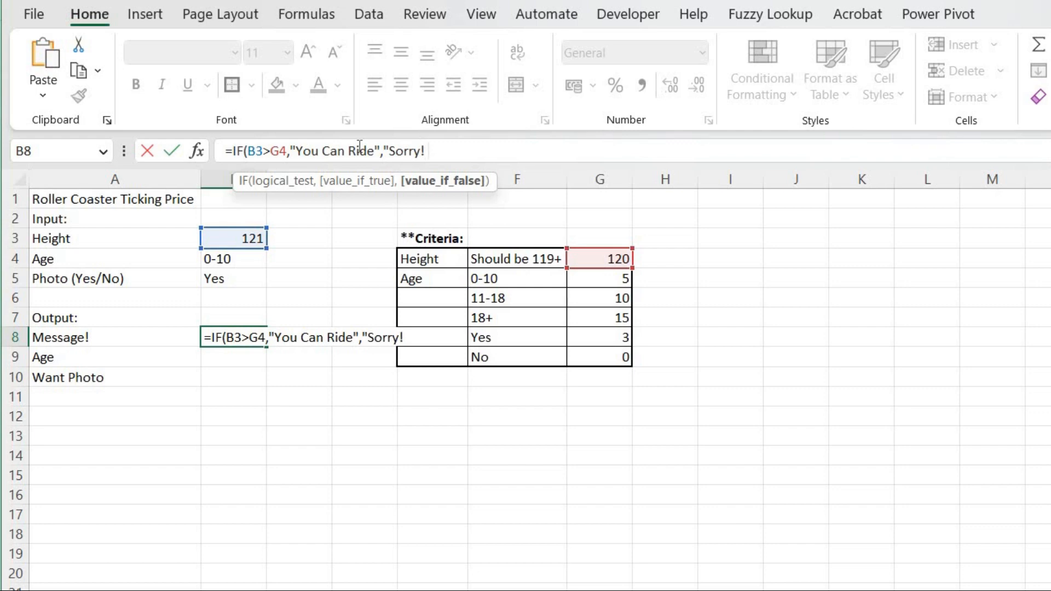
type(" You Need")
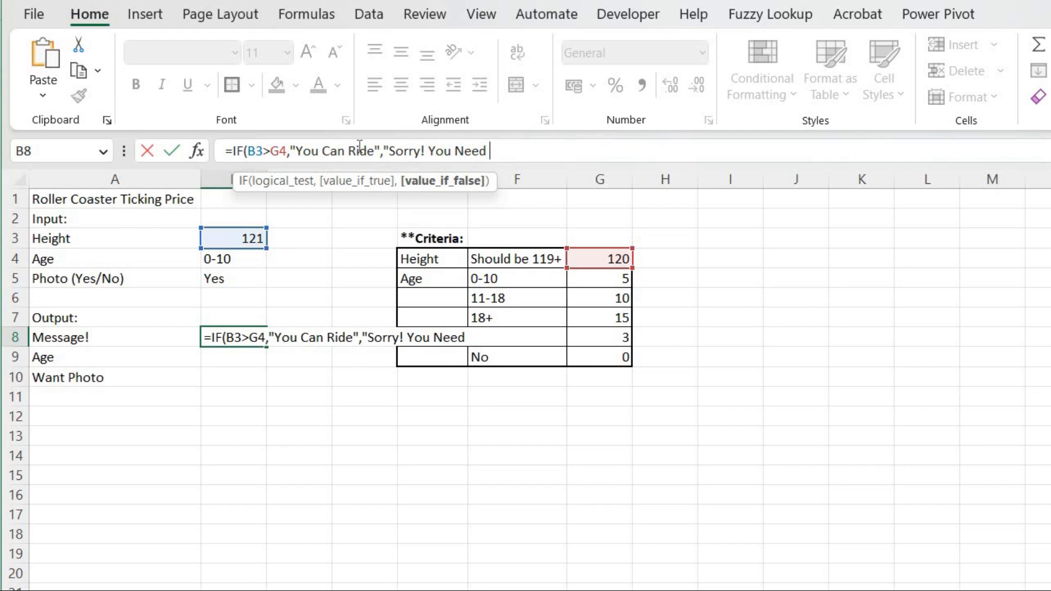
key("BackSpace")
key("BackSpace")
key("BackSpace")
key("BackSpace")
key("BackSpace")
type("need to ")
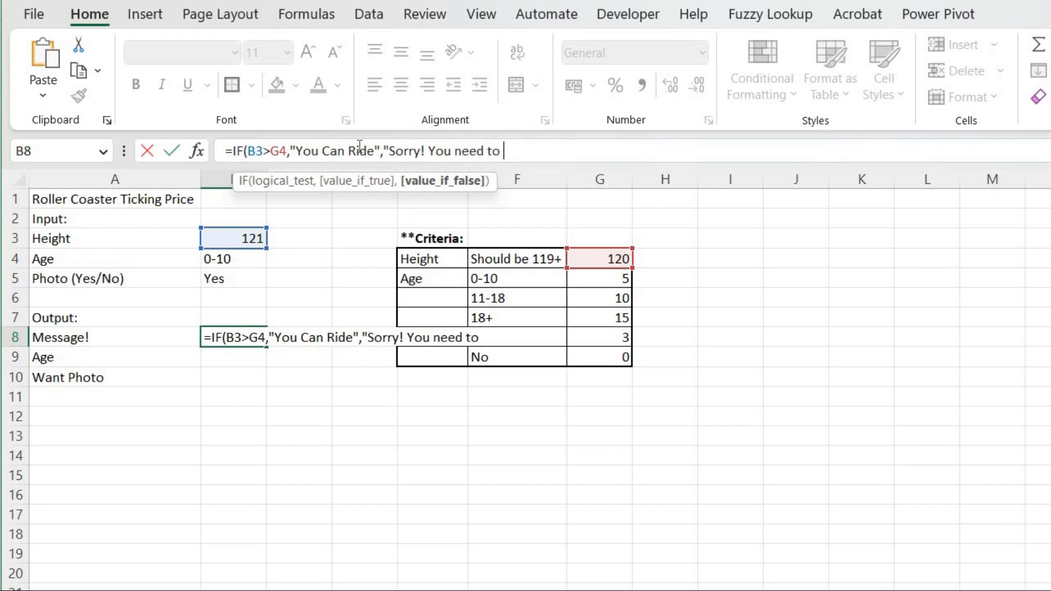
type("grow up")
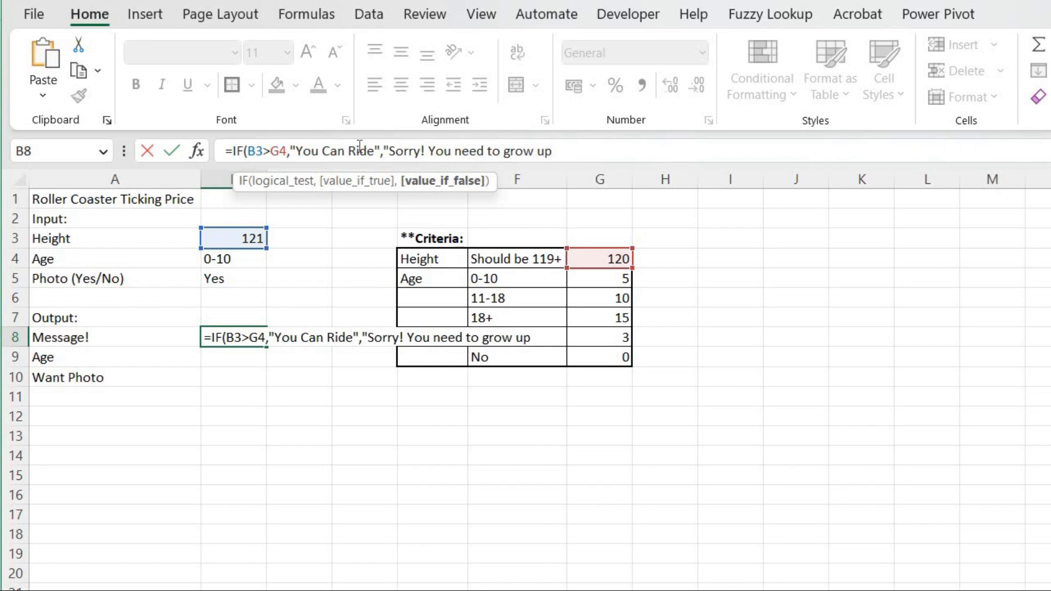
type("!\")")
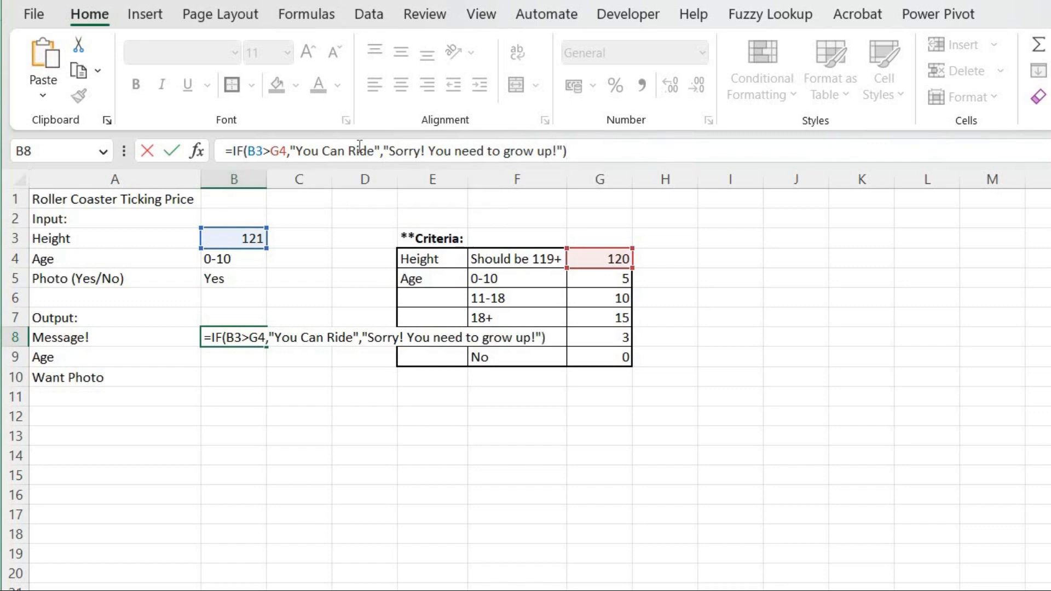
key("Return")
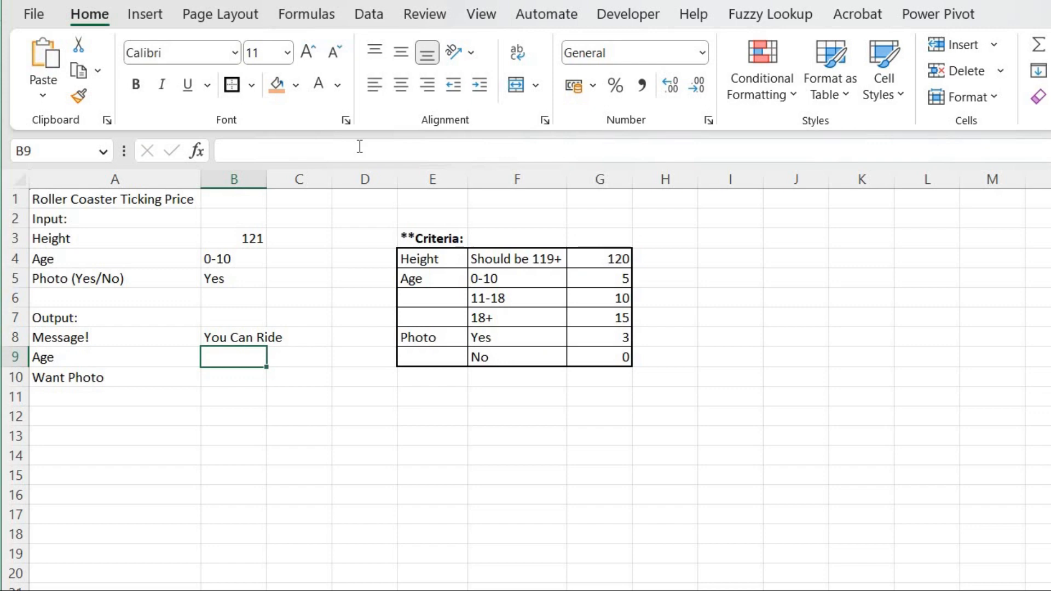
Edit B8's formula so the true message reads "You Can Ride!".
key("Up")
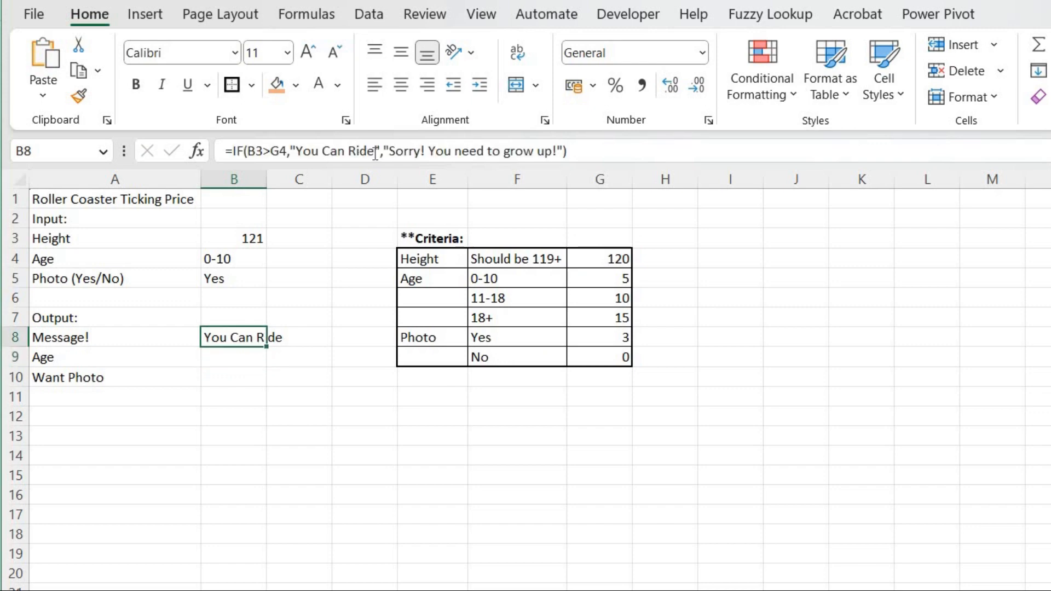
left_click(375, 153)
type("!")
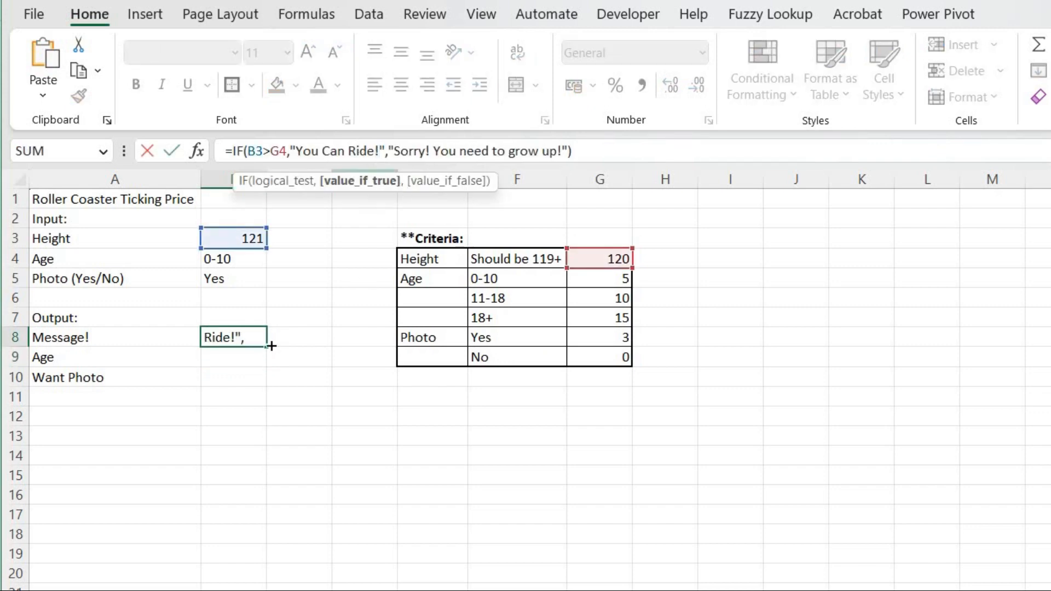
left_click(302, 339)
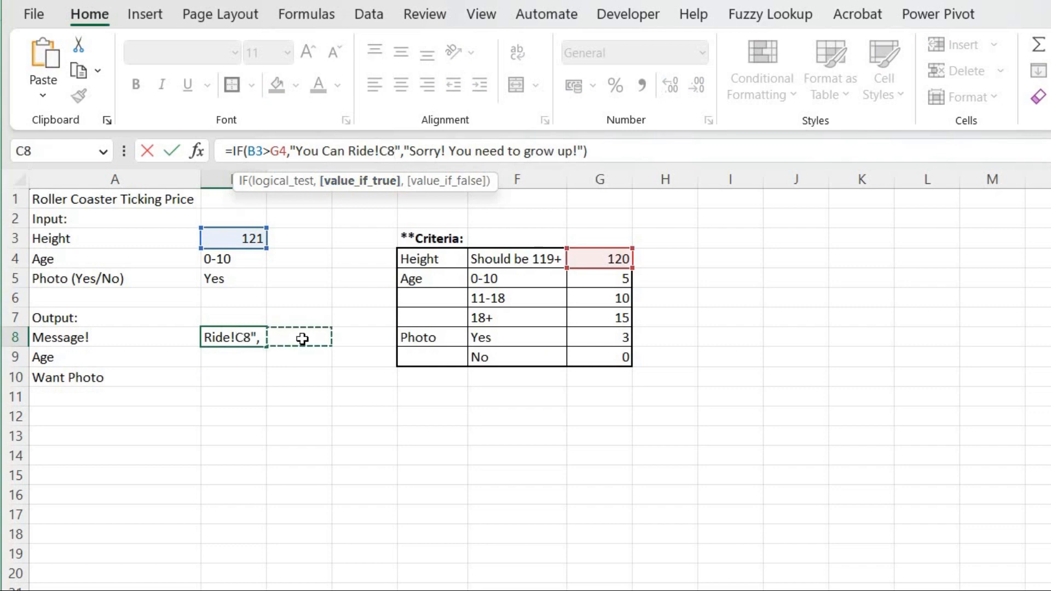
key("BackSpace")
key("BackSpace")
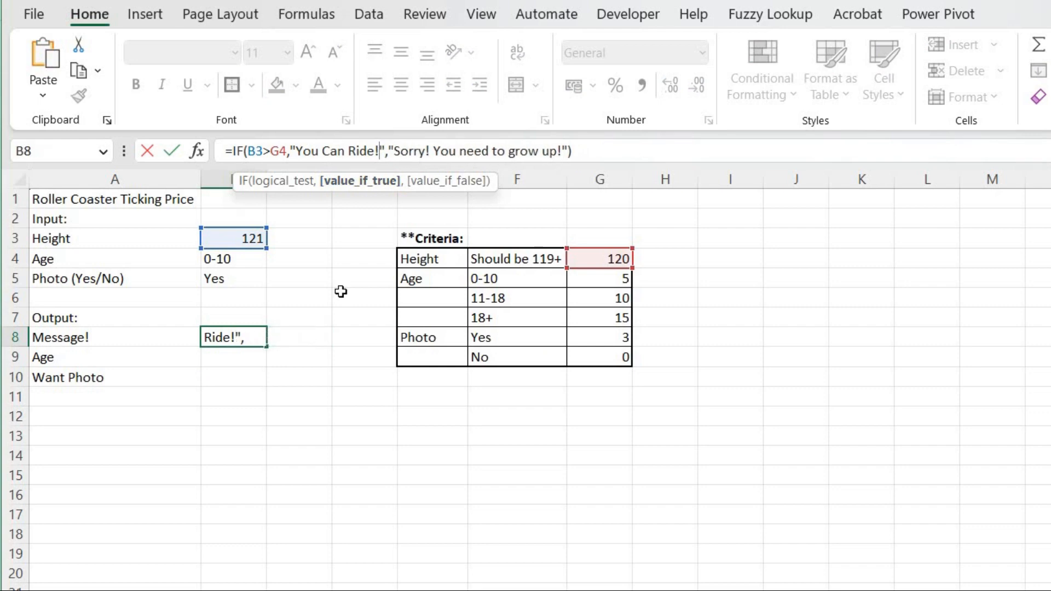
key("Return")
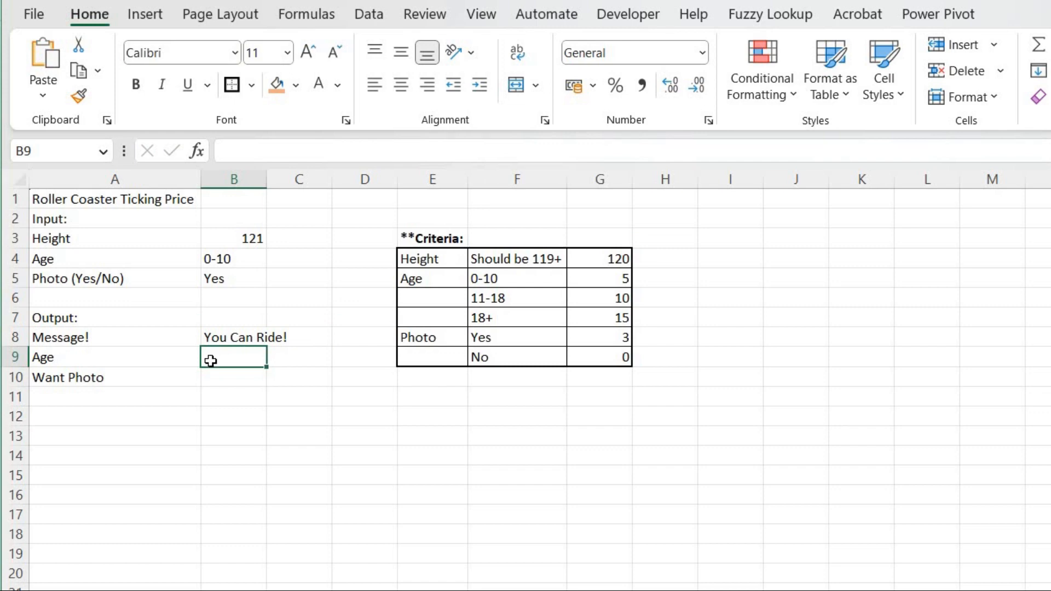
Start a VLOOKUP formula in B9 that looks up the age range in B4.
type("=vlp")
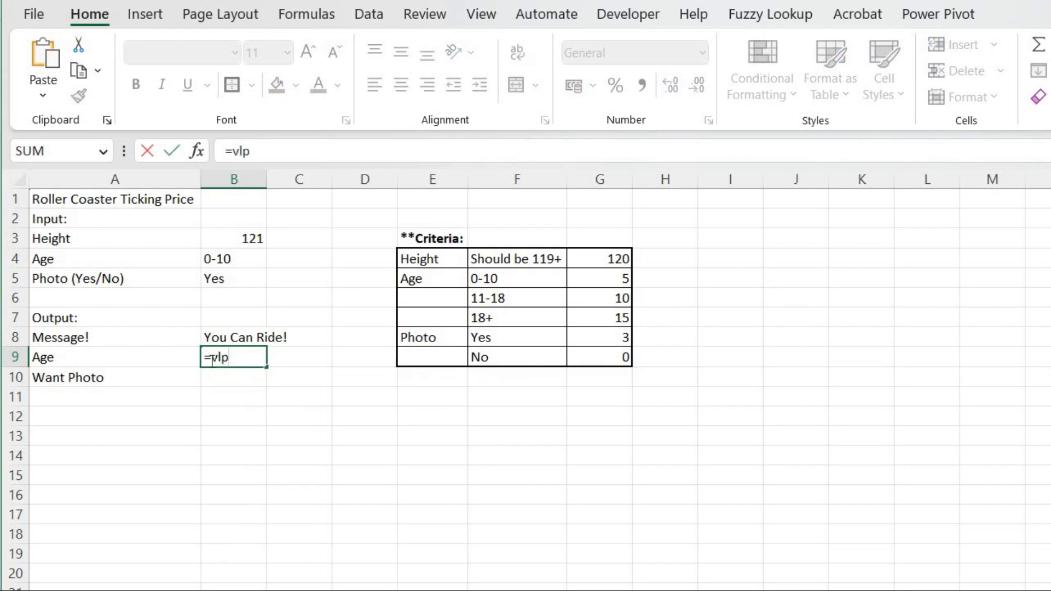
key("BackSpace")
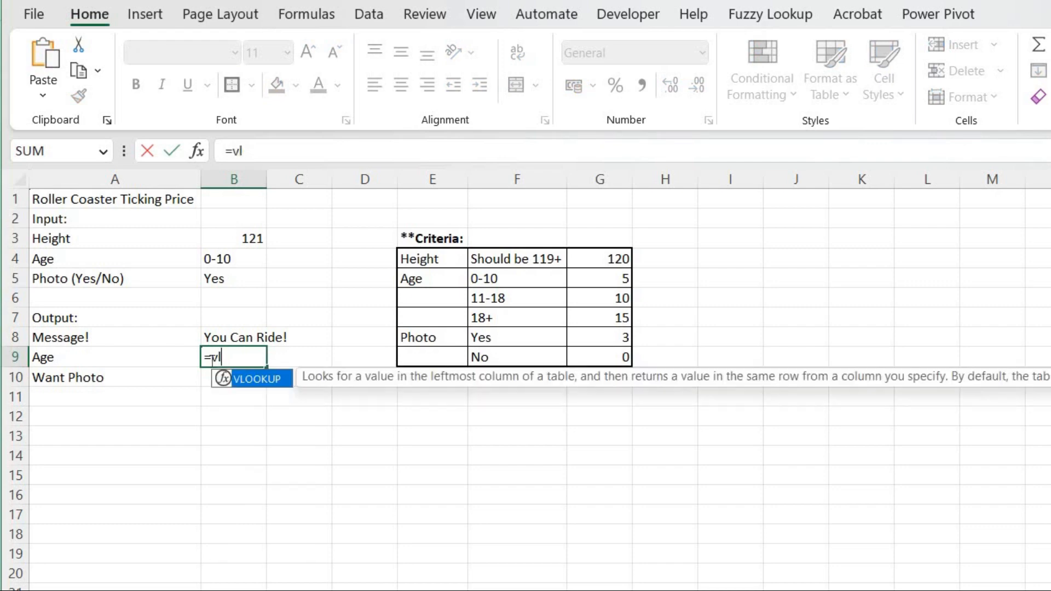
type("o")
key("Tab")
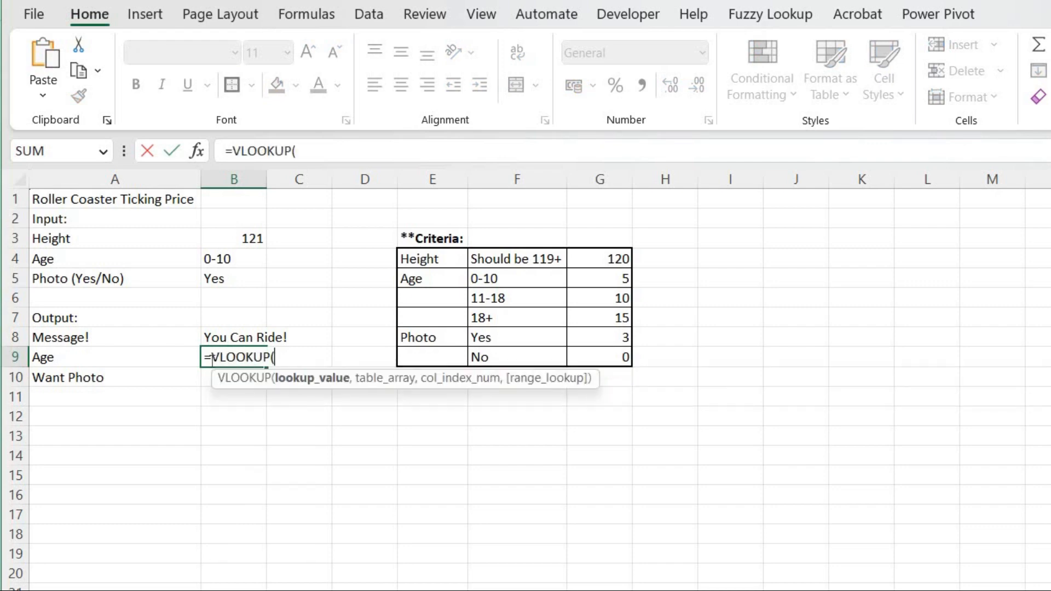
left_click(233, 259)
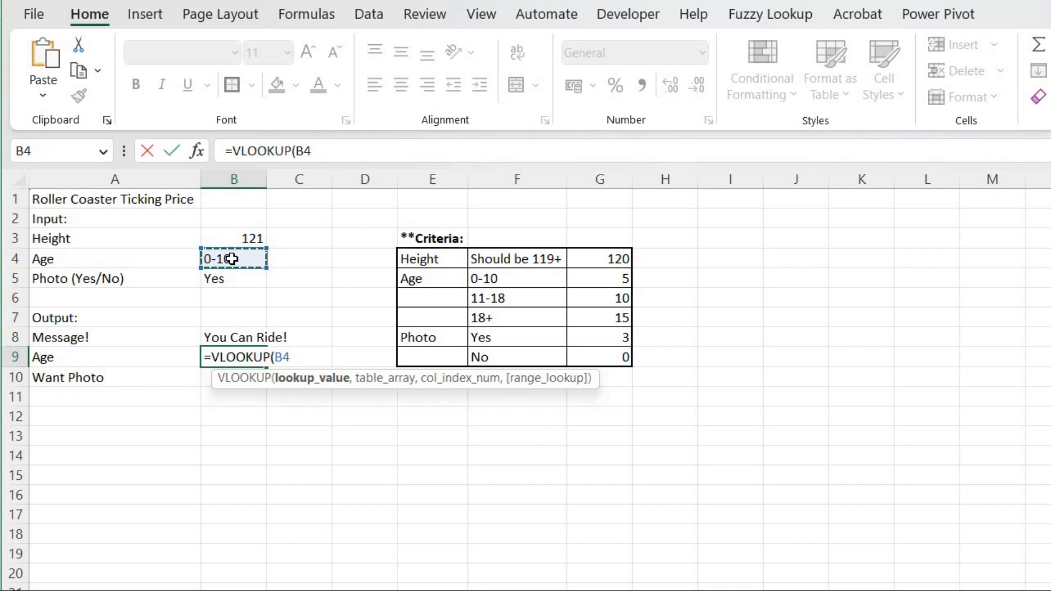
type(",")
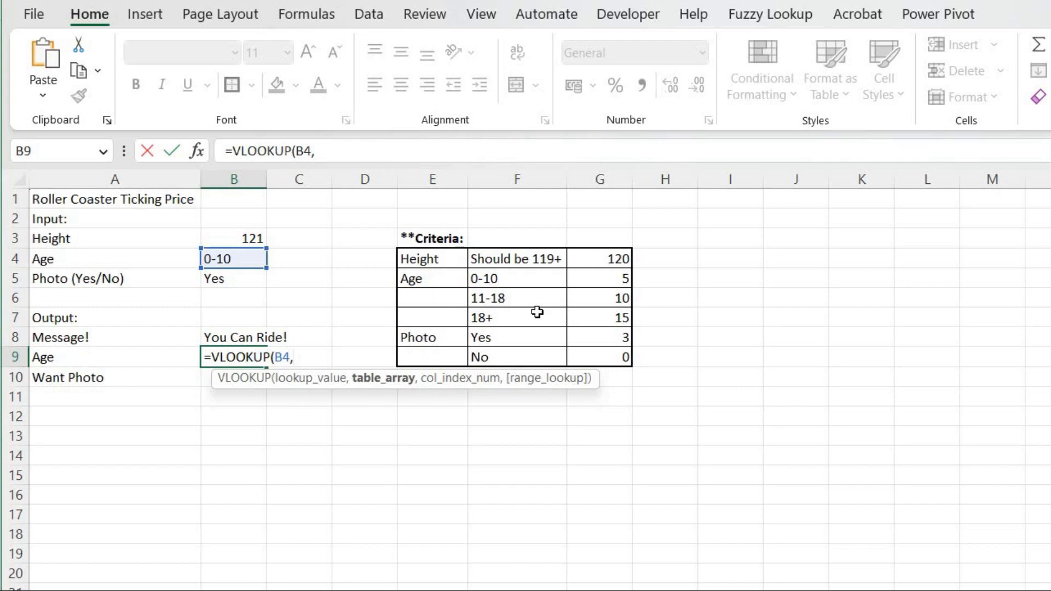
Set the VLOOKUP table array to the age criteria range F5:G7, made absolute as $F$5:$G$7.
left_click_drag(493, 278, 592, 317)
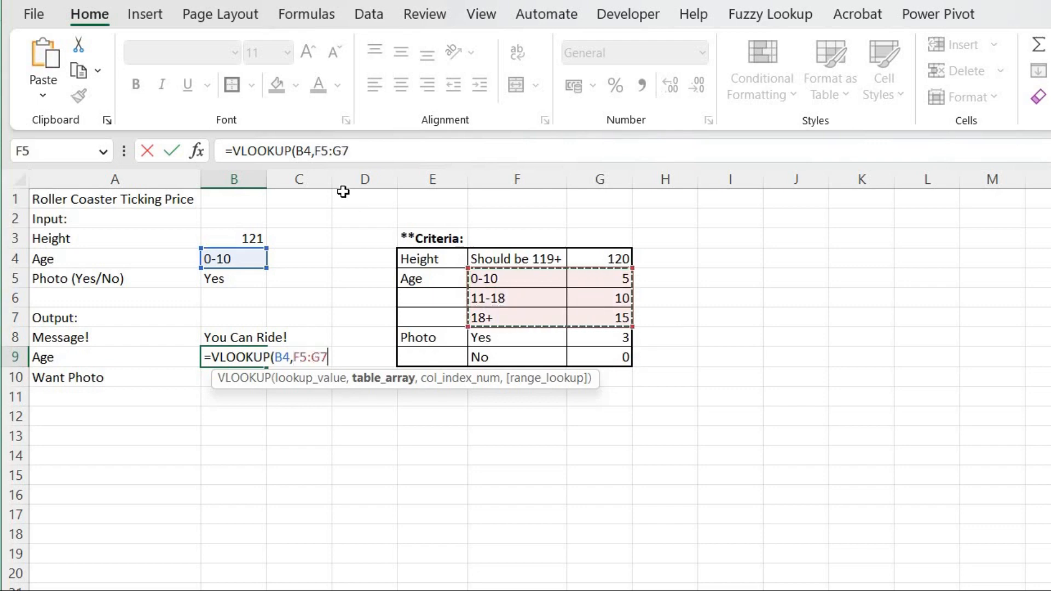
left_click(313, 155)
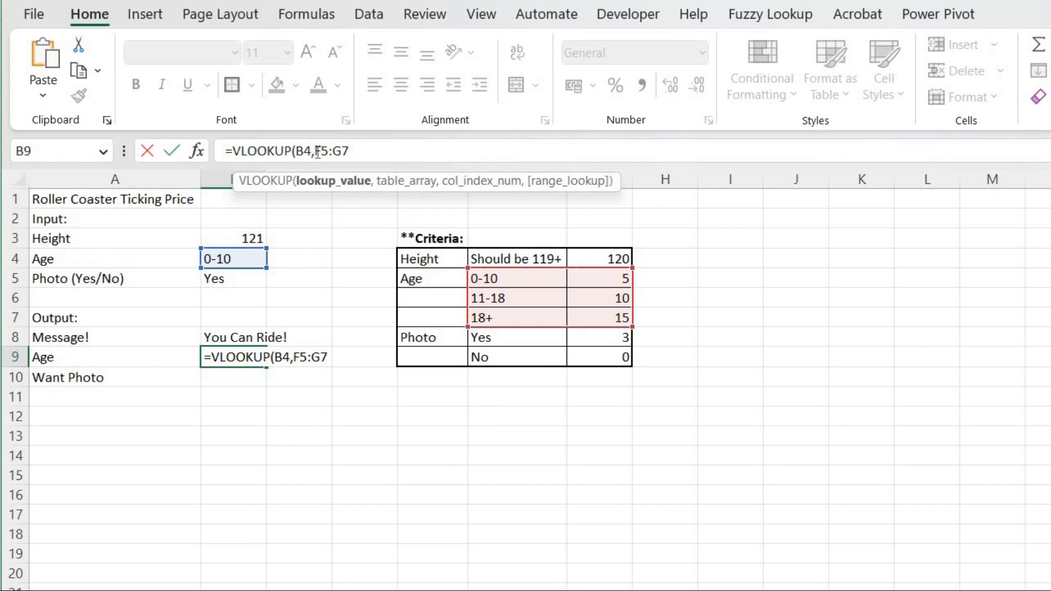
left_click_drag(316, 153, 371, 156)
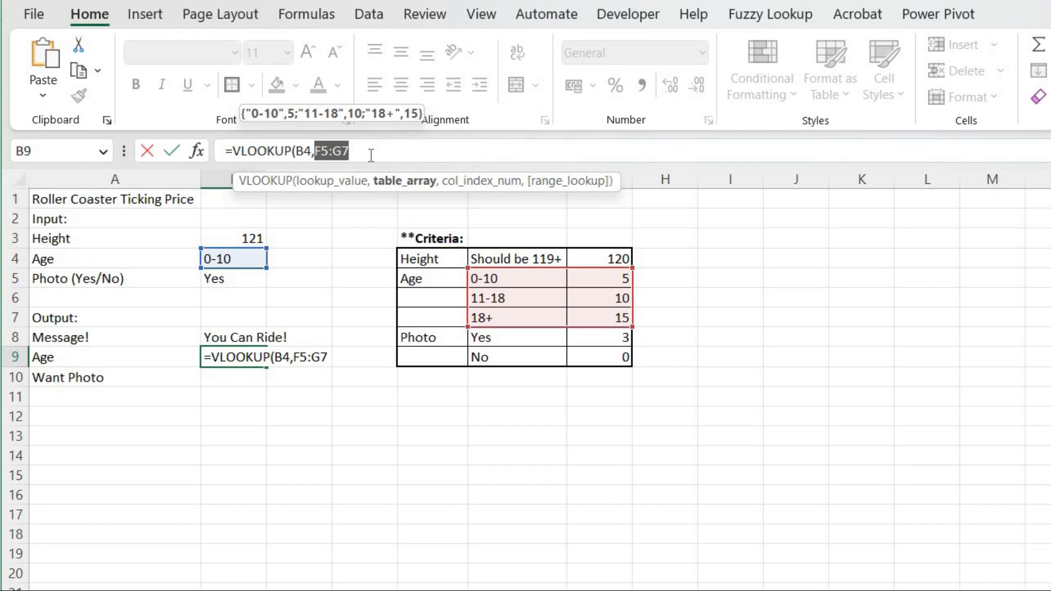
key("F4")
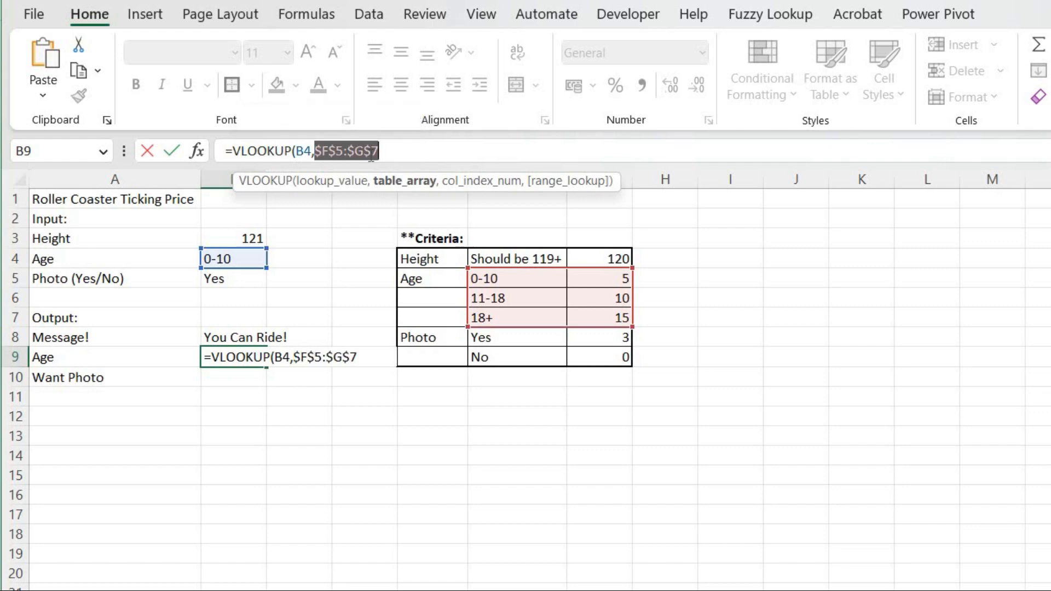
left_click(409, 157)
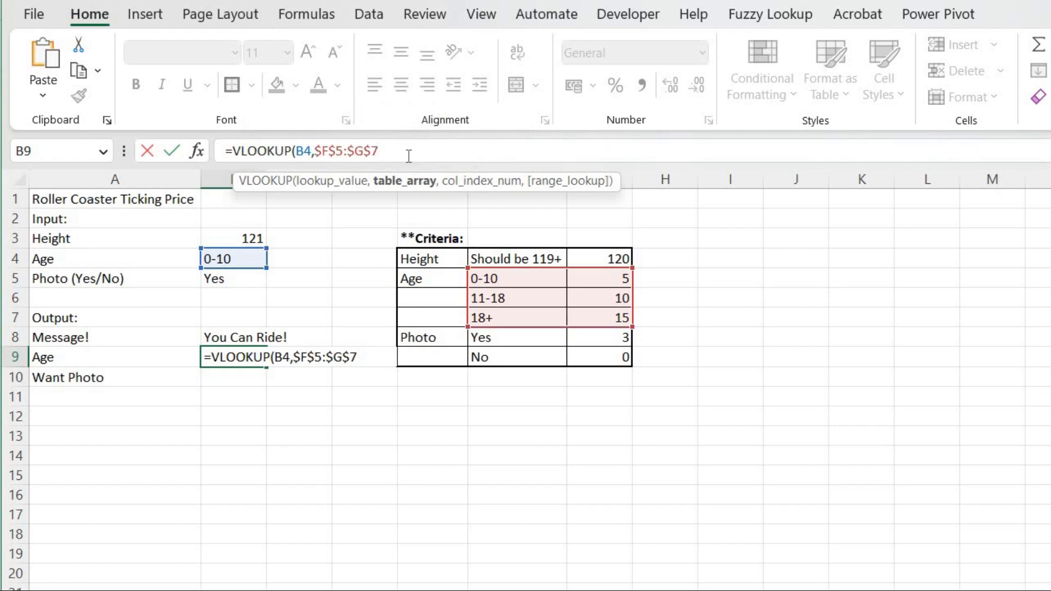
type(",")
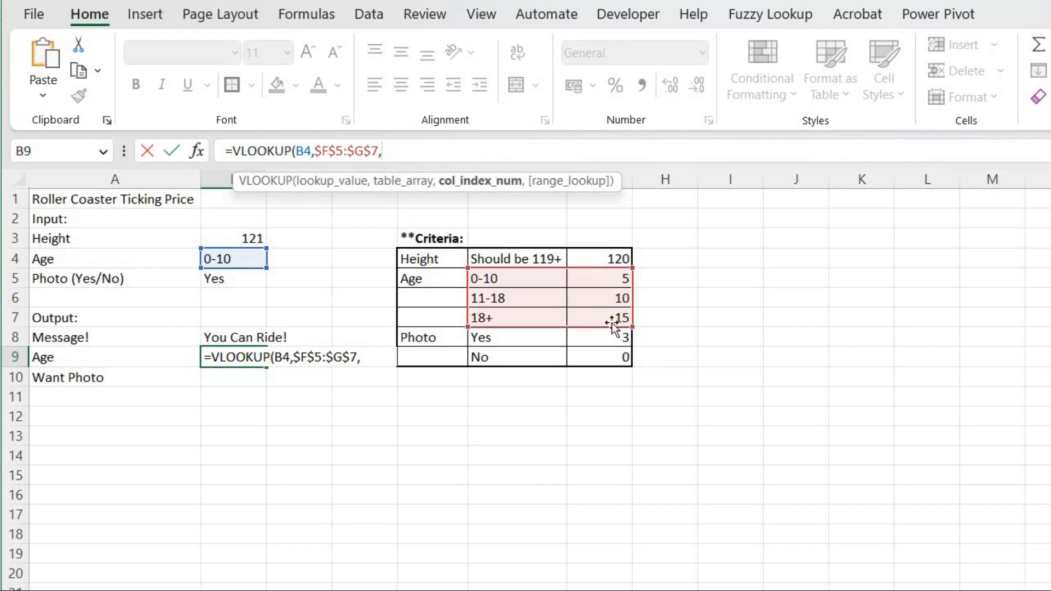
type("2,")
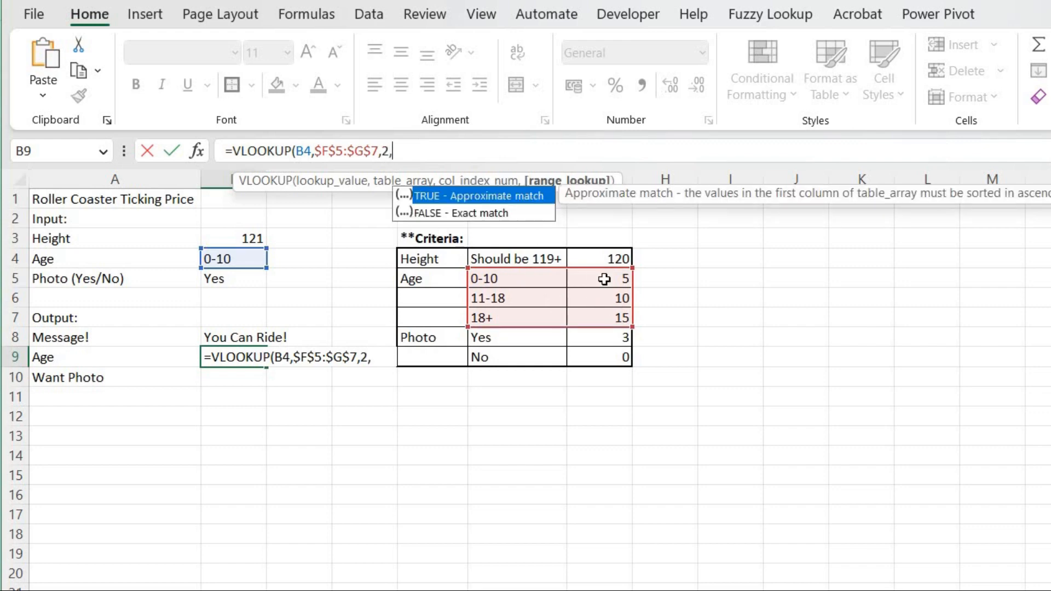
type("1)")
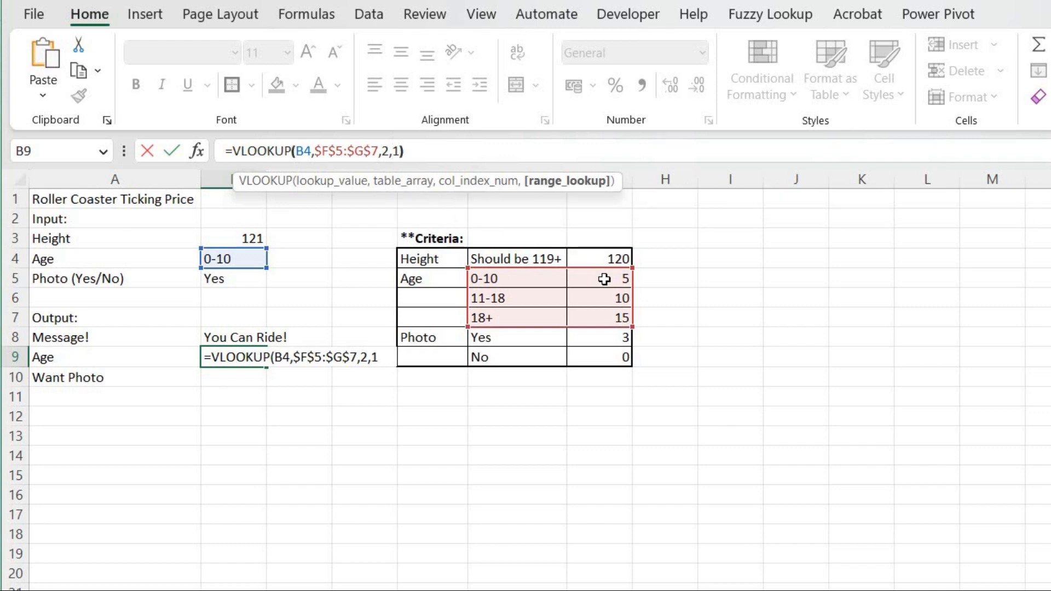
Finish B9's VLOOKUP with column index 2 and range lookup 1, then enter it.
key("Return")
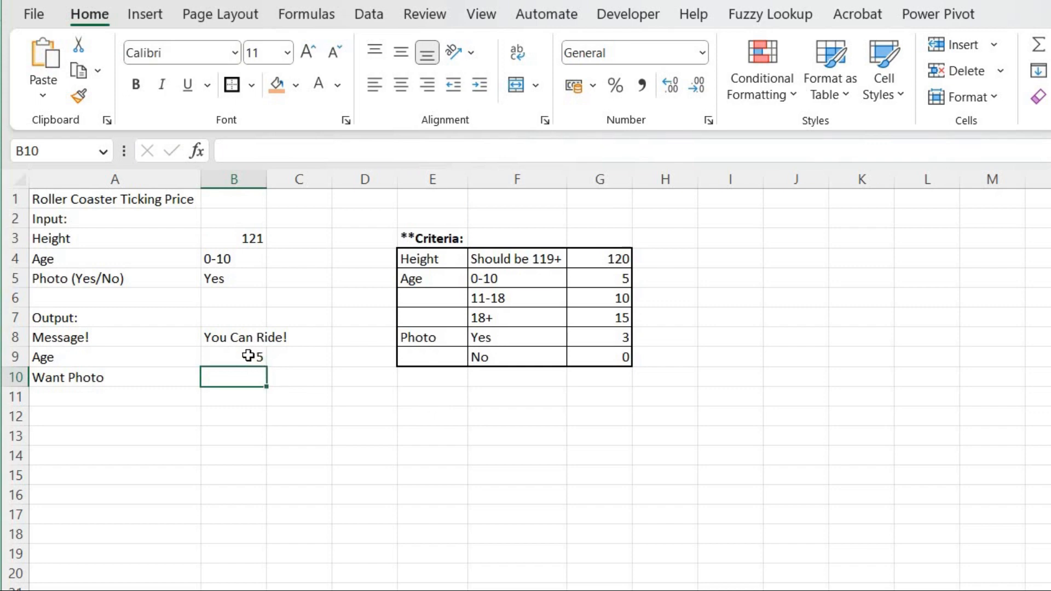
Test the age dropdown in B4 by choosing 11-18 and then 18+.
left_click(262, 264)
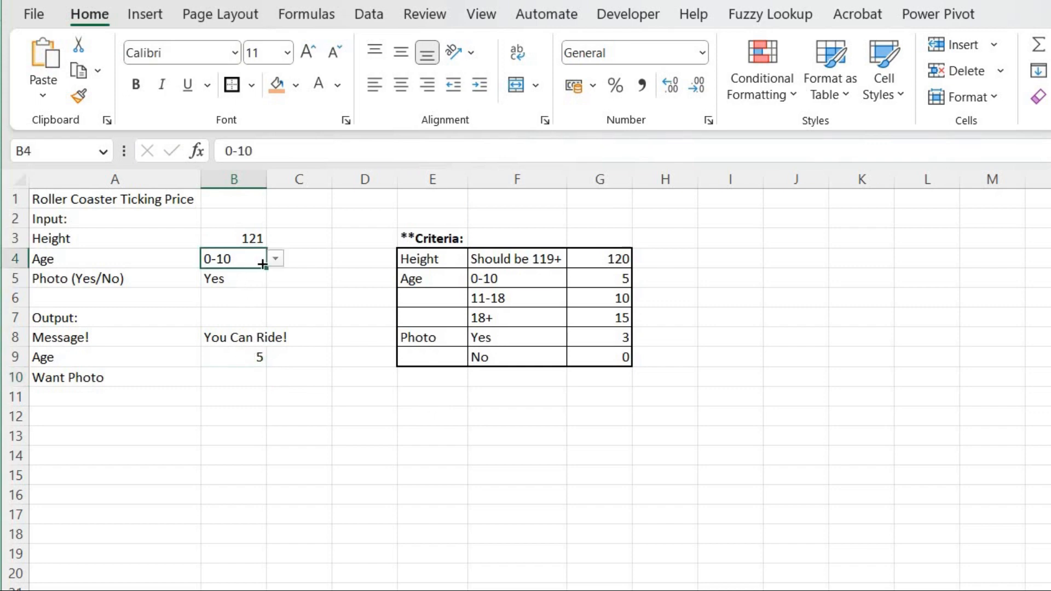
left_click(275, 260)
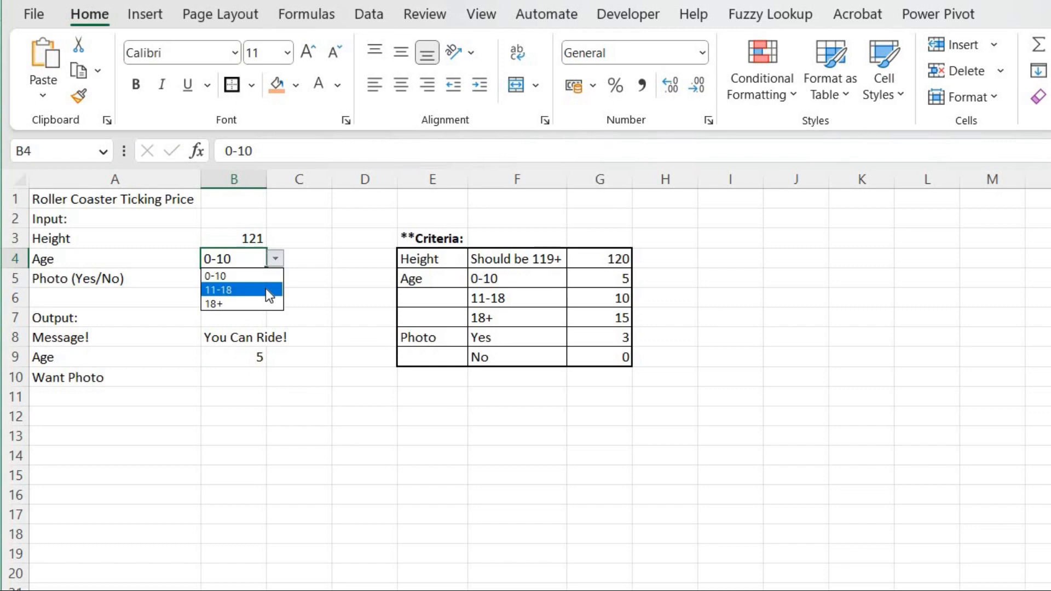
left_click(265, 288)
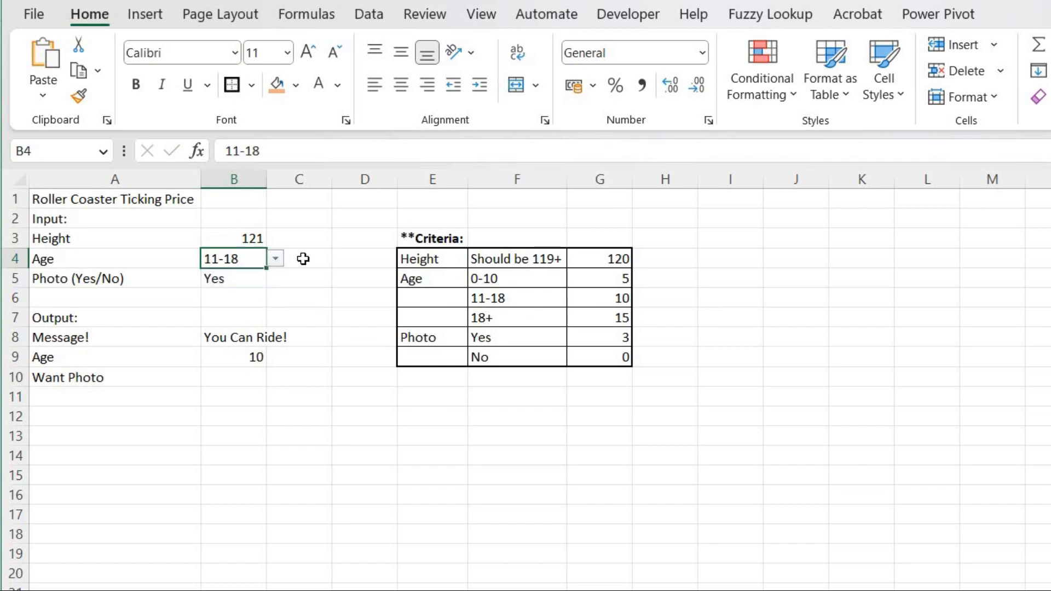
left_click(275, 259)
left_click(251, 304)
left_click(251, 303)
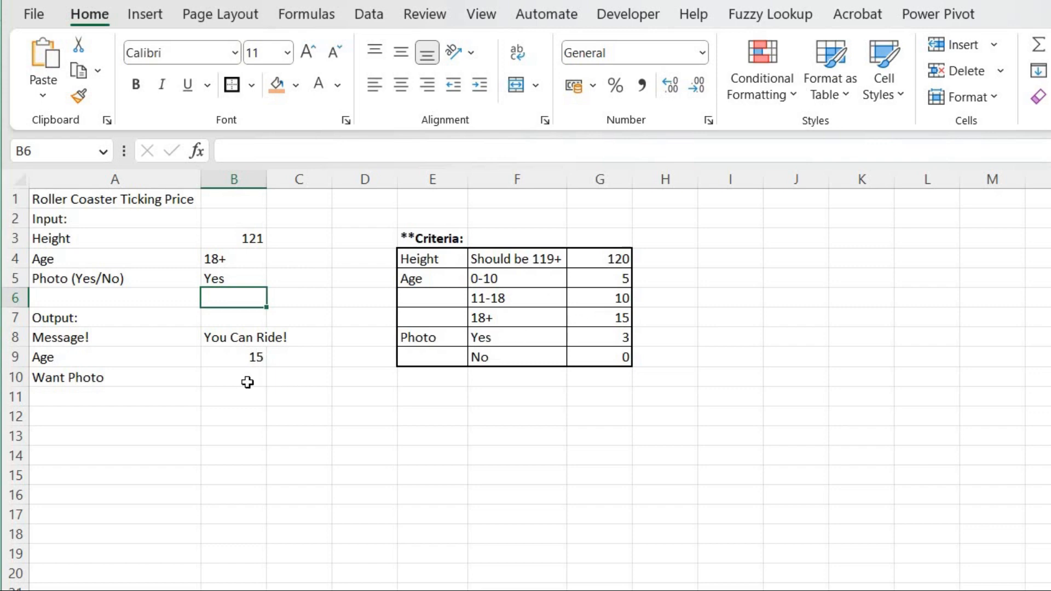
left_click(238, 274)
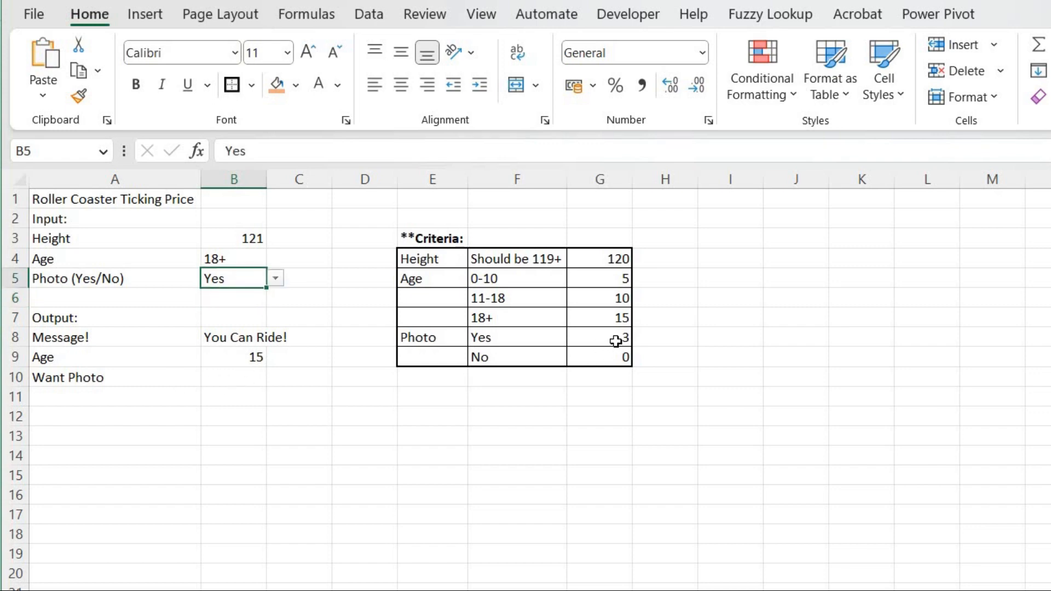
Start a VLOOKUP formula in B10 that looks up the photo choice in B5.
left_click(263, 378)
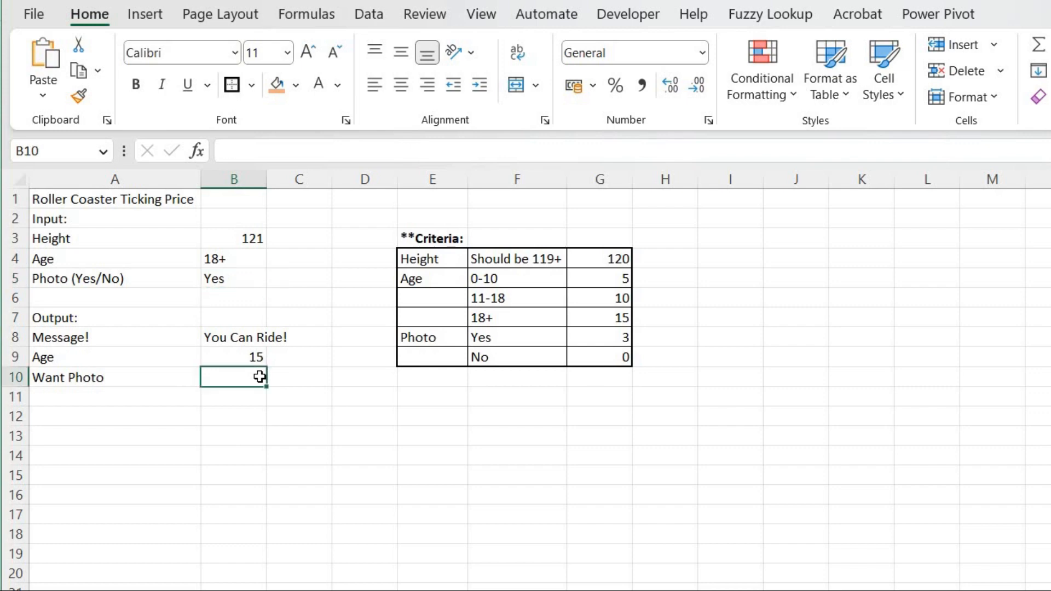
type("=vl")
key("Tab")
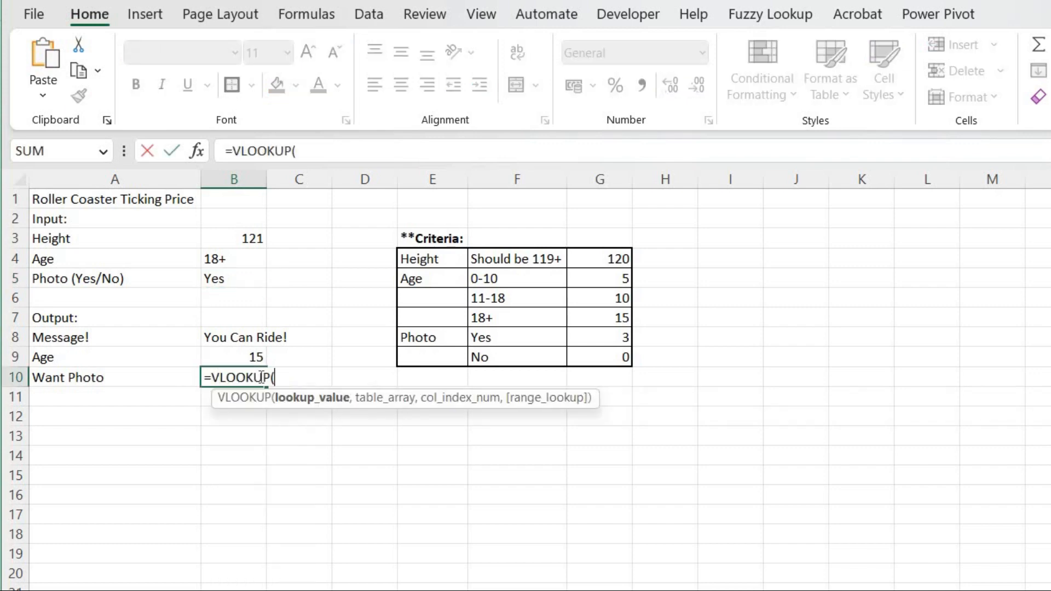
left_click(246, 279)
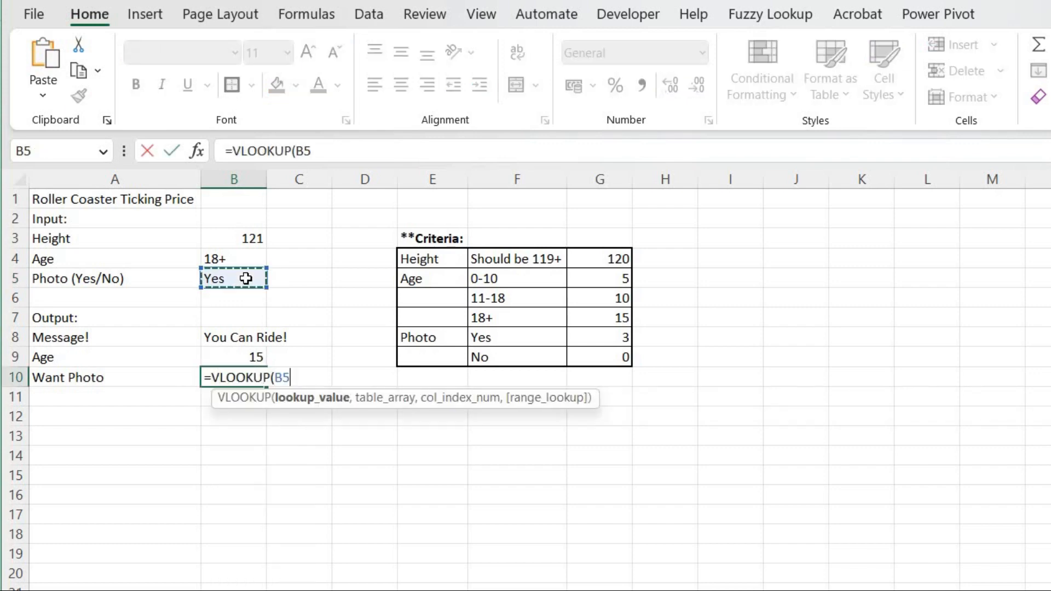
type(",")
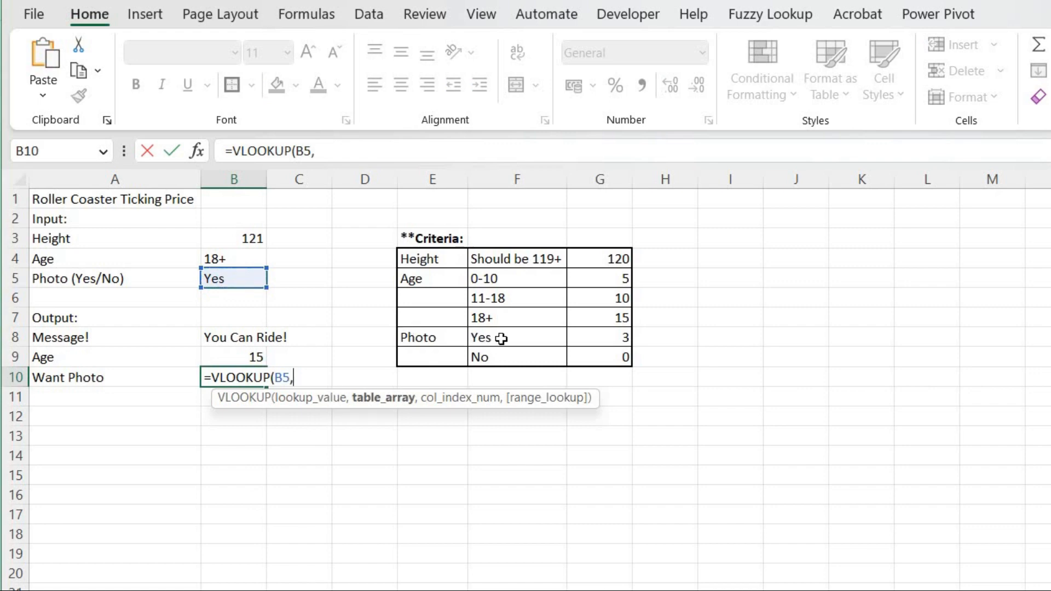
Set the table array to the photo criteria range F8:G9, made absolute as $F$8:$G$9.
left_click(526, 339)
left_click_drag(578, 351, 591, 357)
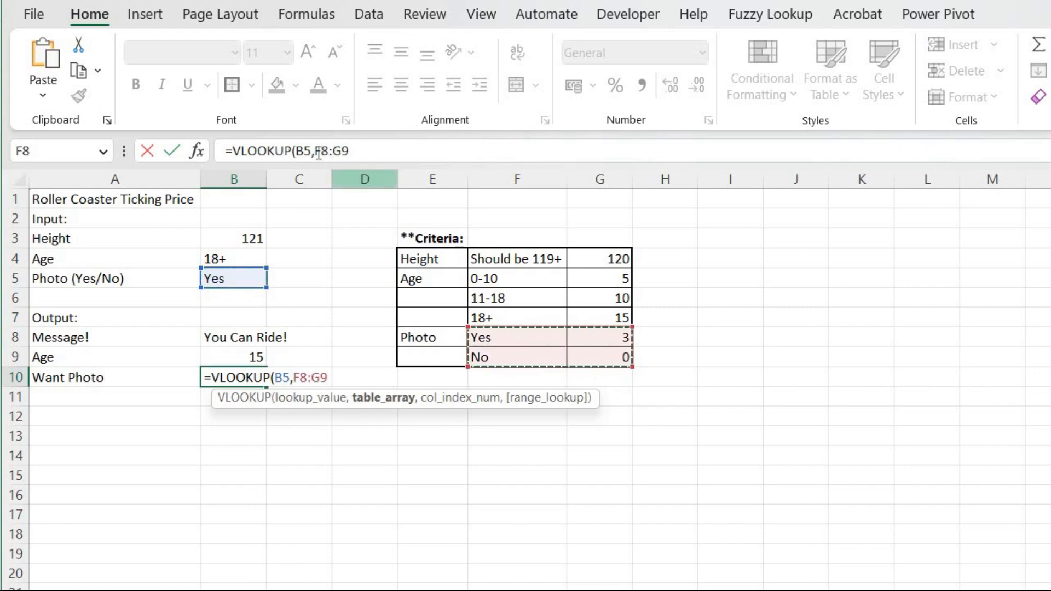
left_click_drag(316, 152, 406, 153)
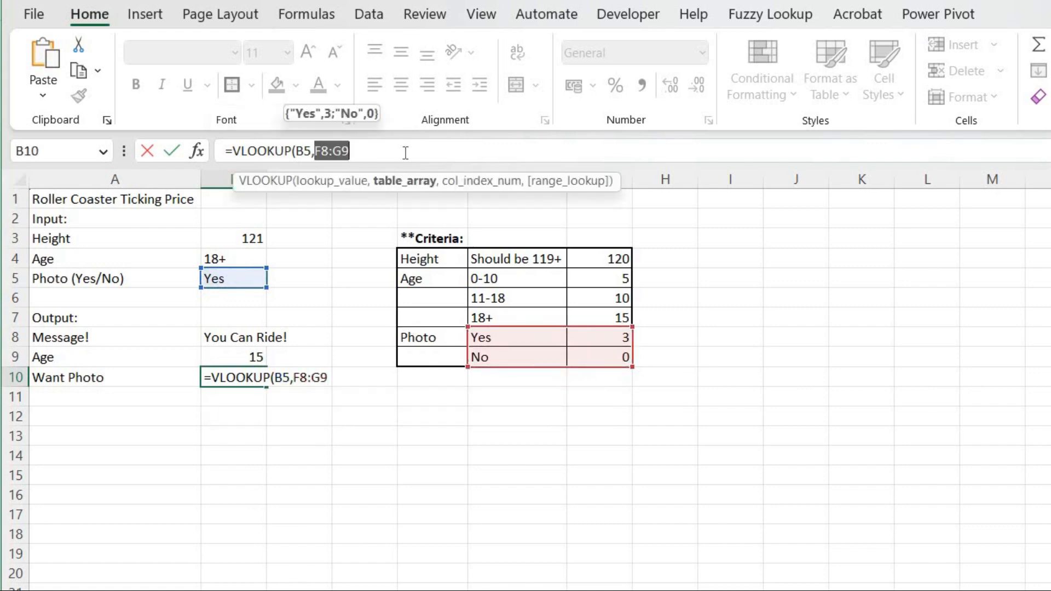
key("F4")
left_click(405, 153)
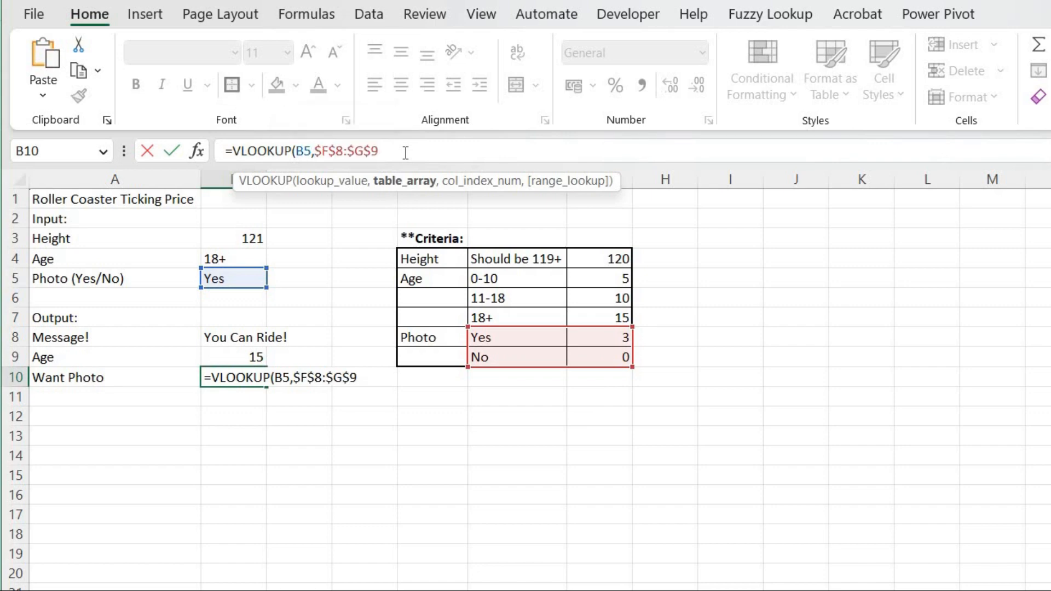
type(",")
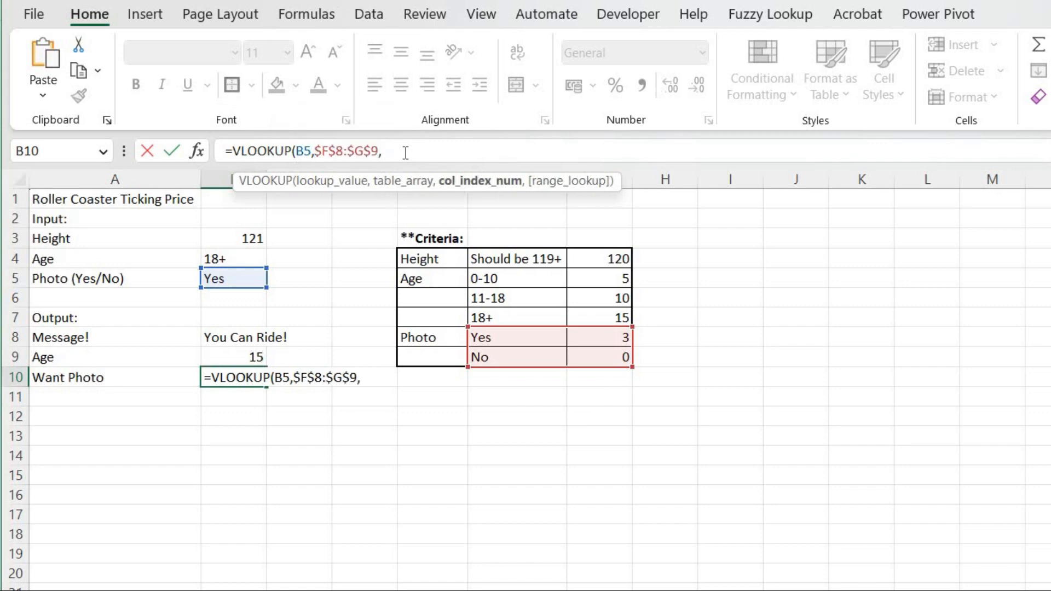
type("2,")
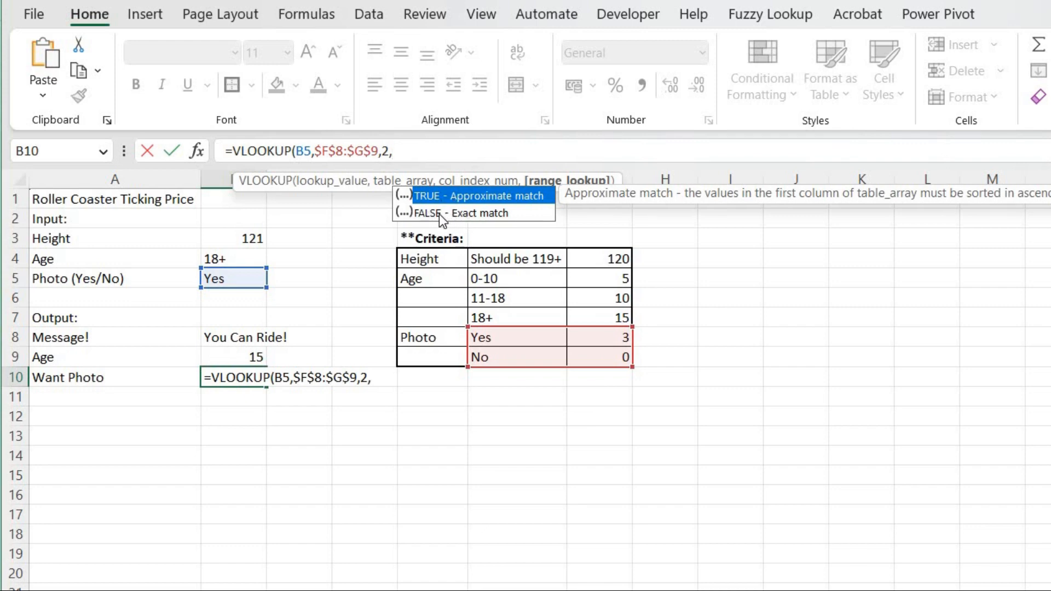
Finish B10's VLOOKUP with column index 2 and FALSE for an exact match, then enter it.
left_click(439, 214)
double_click(439, 214)
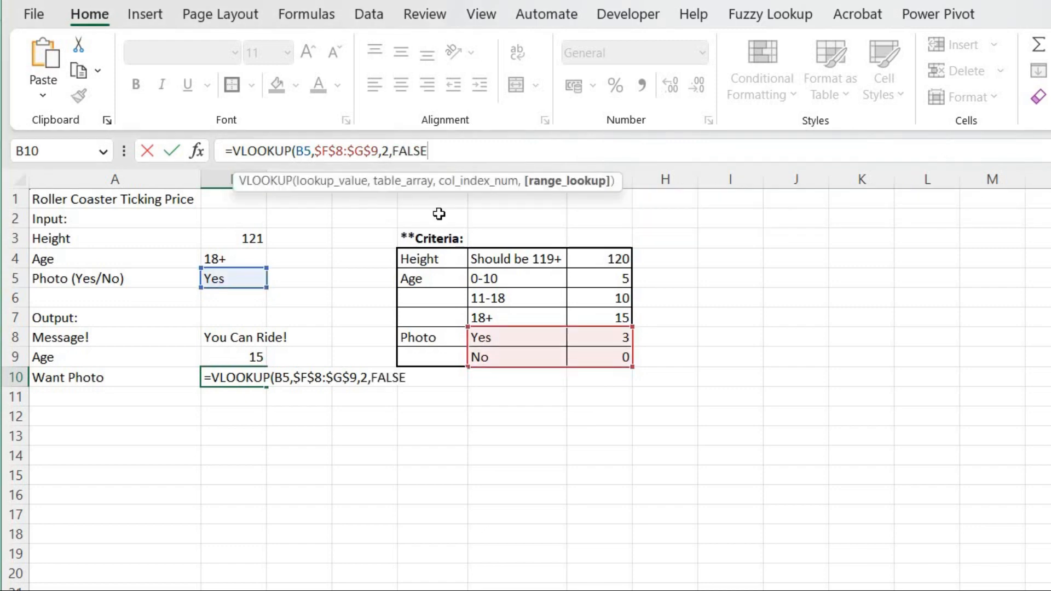
type(")")
key("Return")
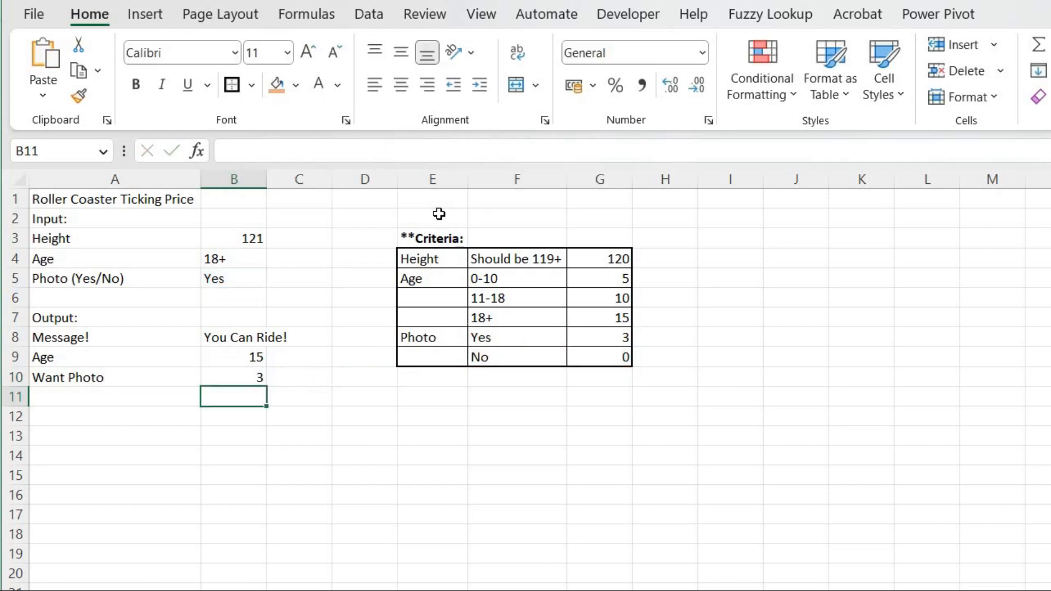
Label cell A11 as "Final Bill:".
key("Up")
key("Down")
key("Left")
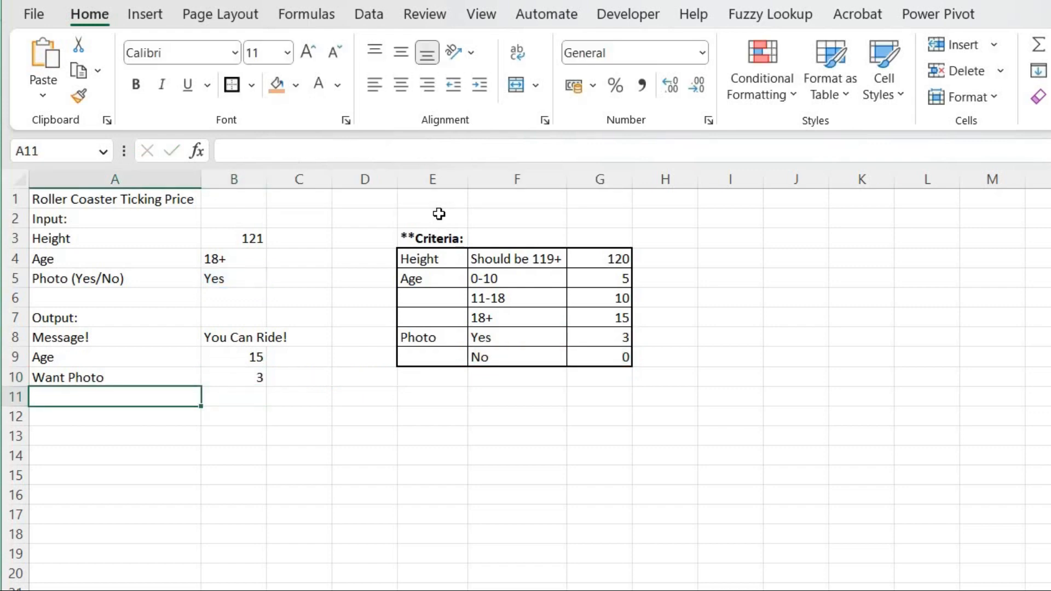
type("Final ")
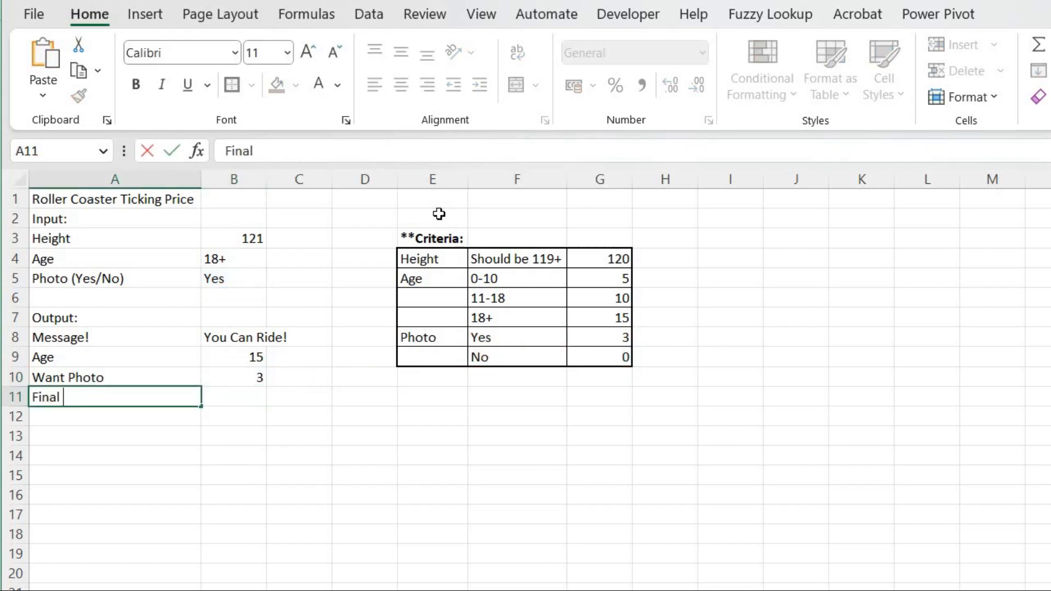
type("Bill")
key("ctrl+Return")
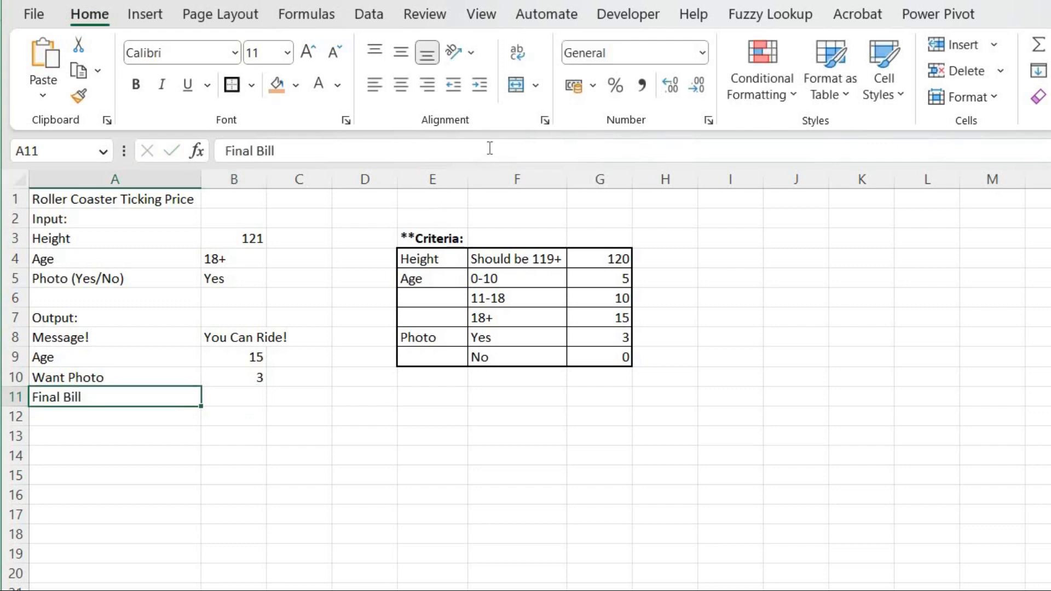
left_click(490, 148)
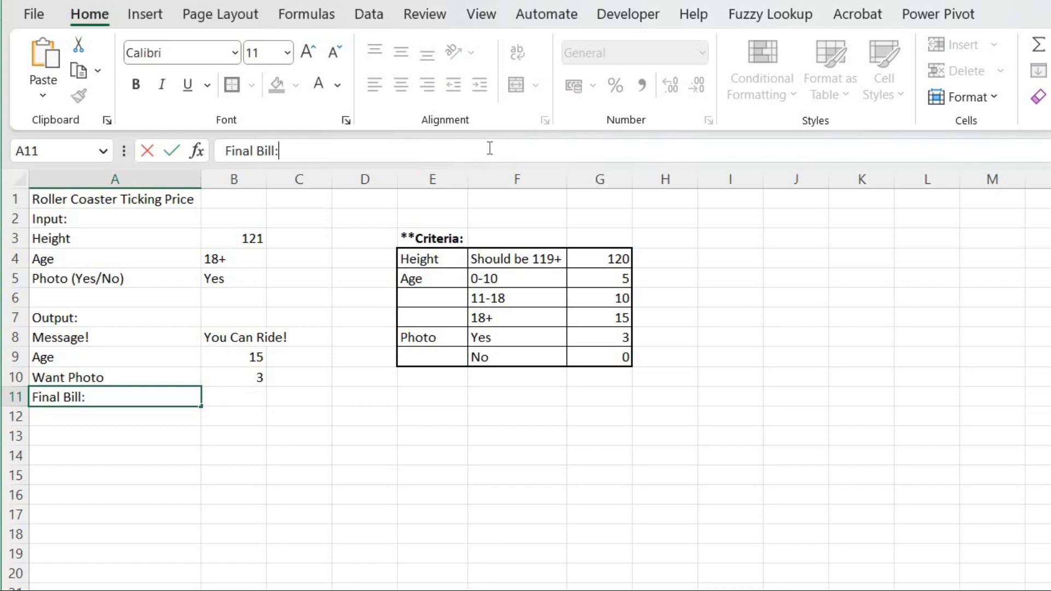
key("ctrl+Return")
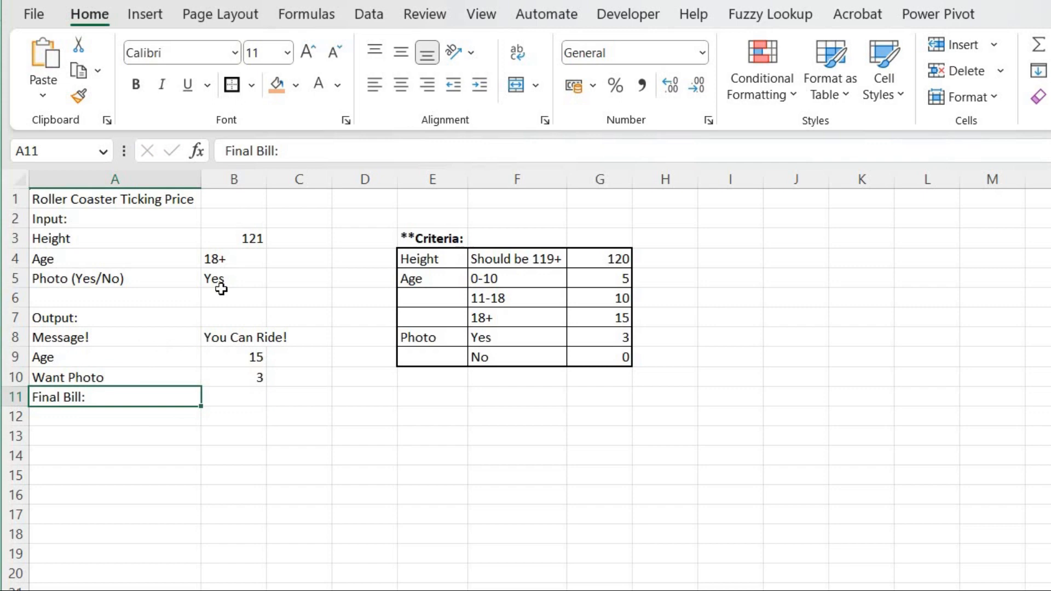
Change the height input in B3 to 119.
left_click(237, 240)
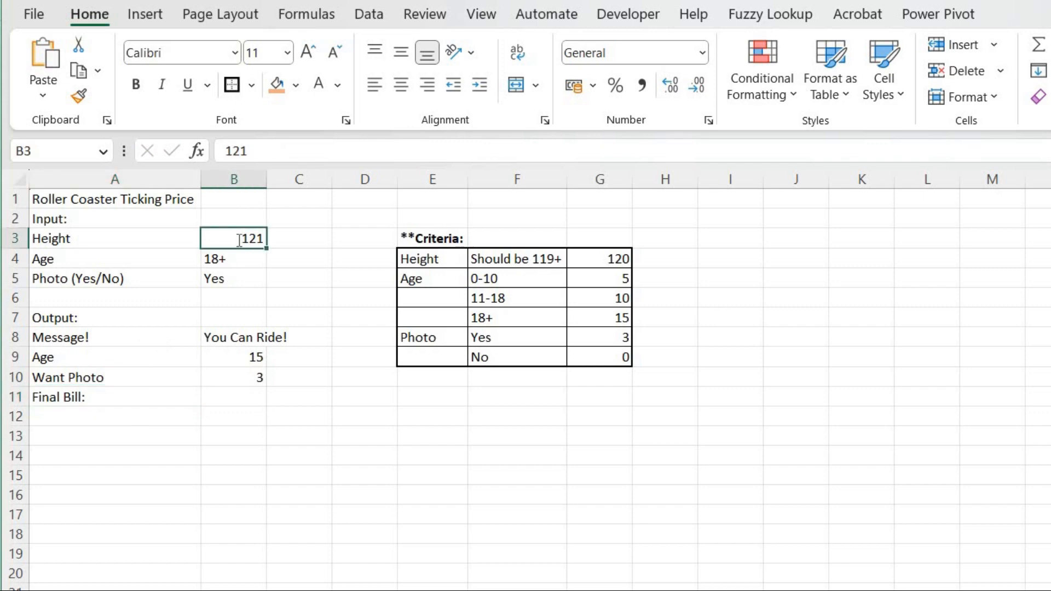
type("119")
key("Return")
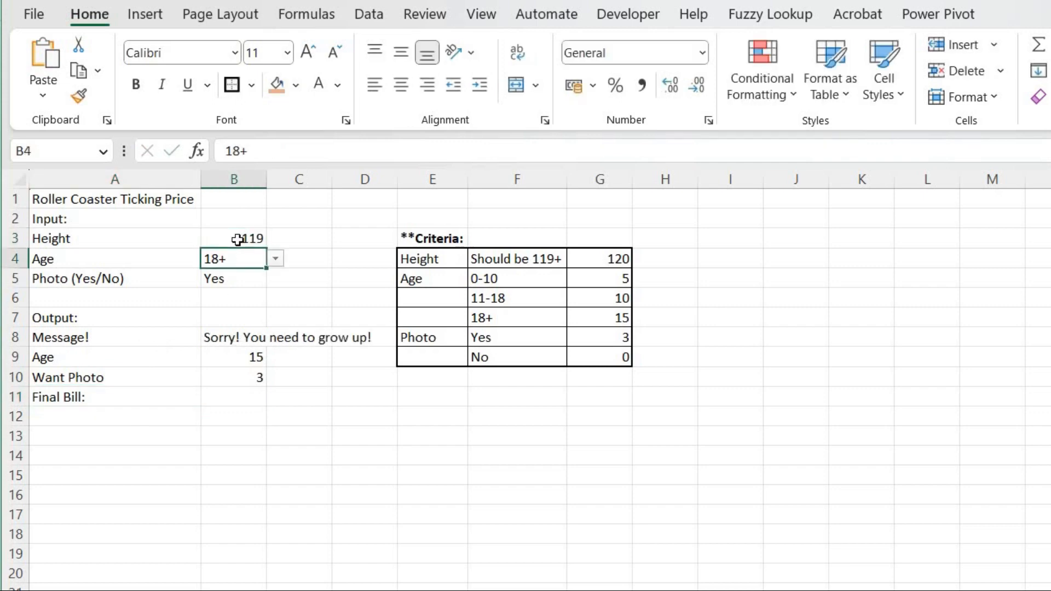
Enter a SUM formula in B11 that adds the age and photo charges in B9:B10.
left_click(234, 400)
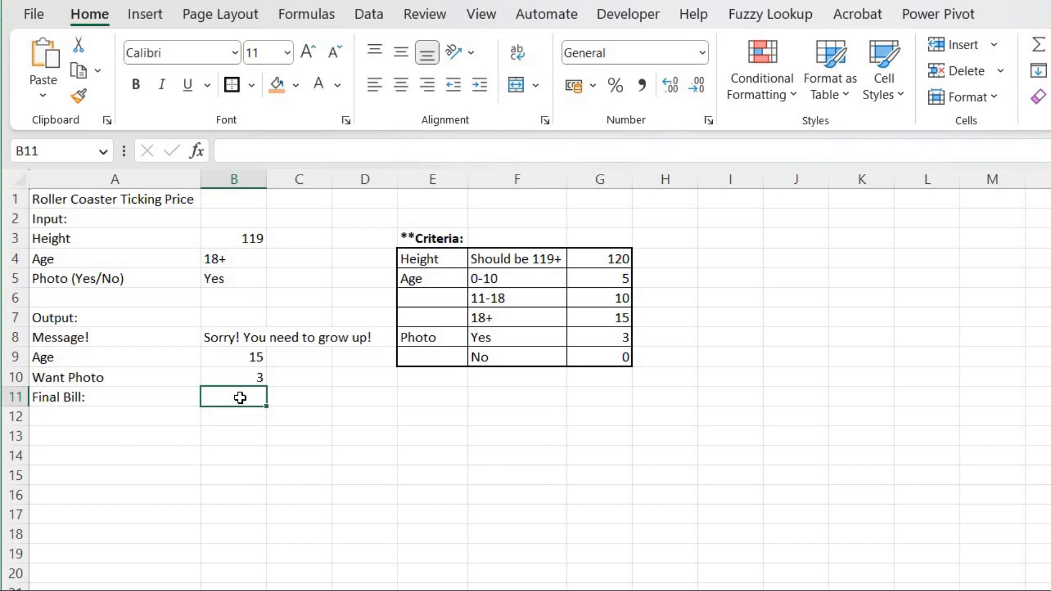
type("=sub")
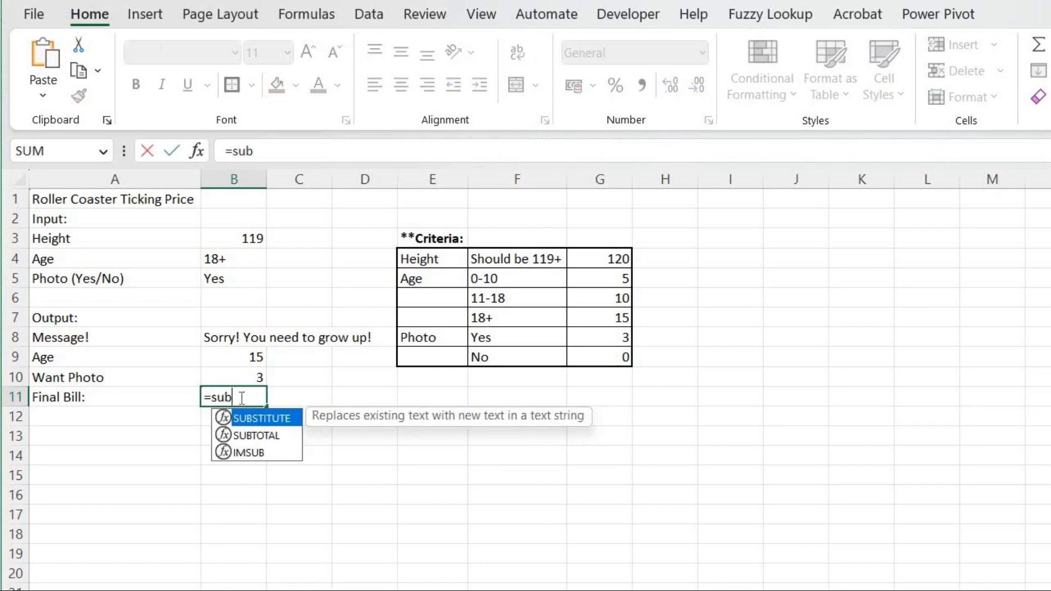
key("BackSpace")
type("m")
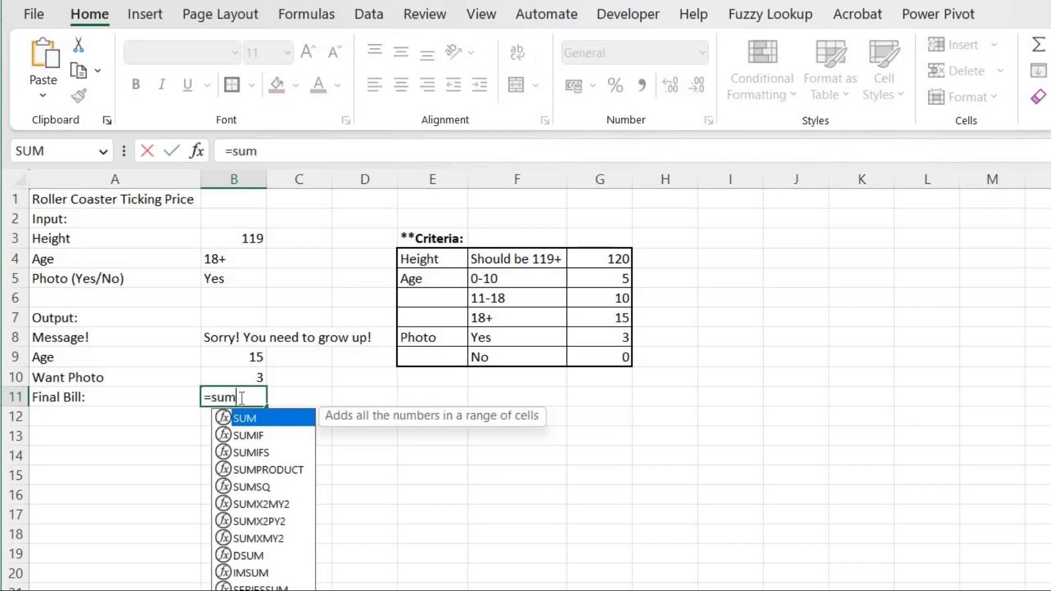
key("Tab")
left_click_drag(248, 362, 248, 374)
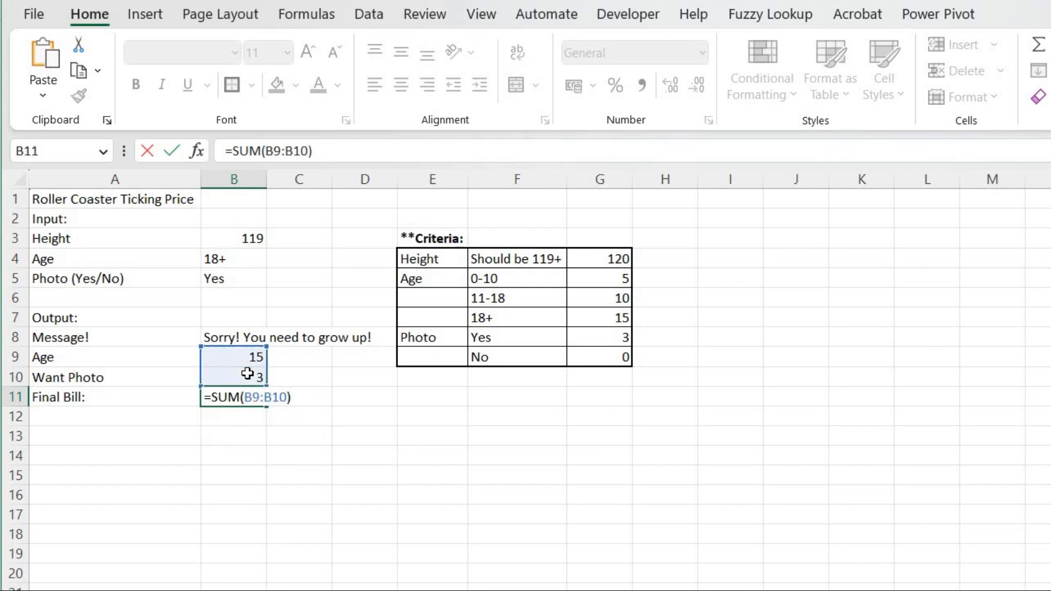
key("Return")
key("Up")
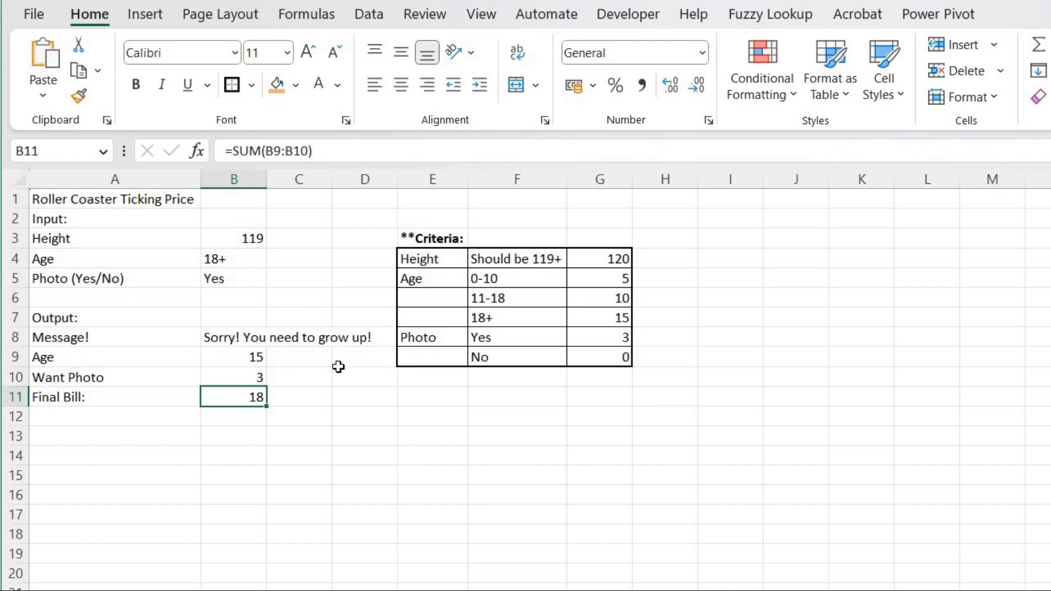
Start wrapping B11's SUM in an IF whose test checks whether B8 equals a text string.
left_click(235, 149)
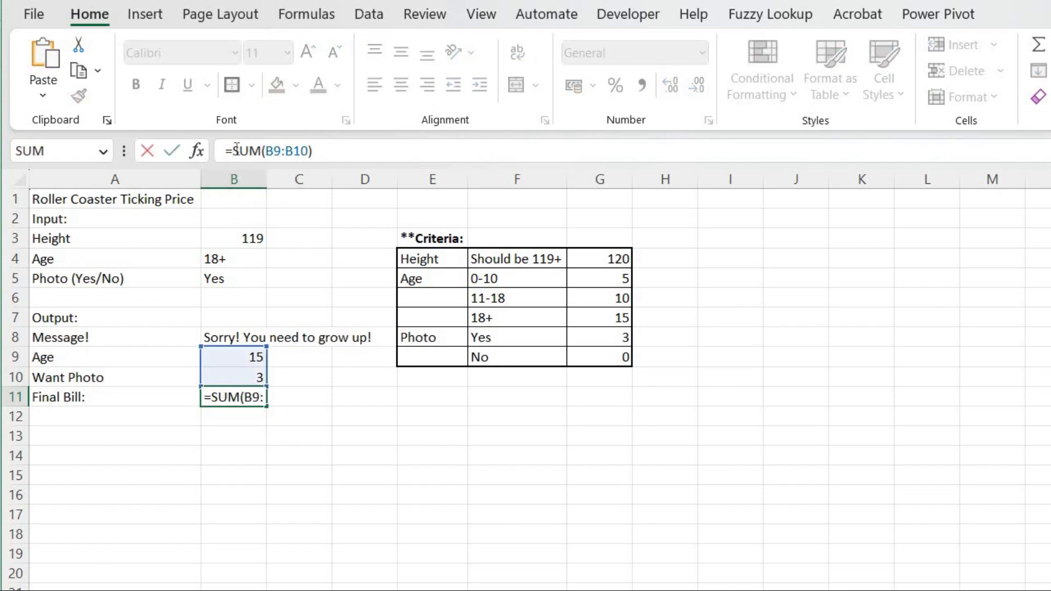
type("IF(")
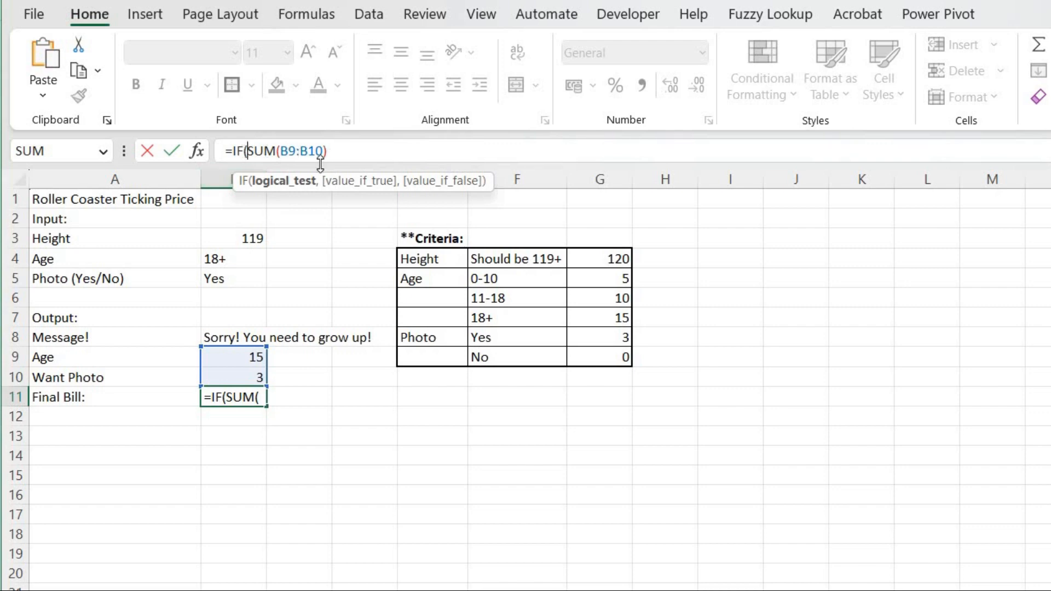
left_click(223, 340)
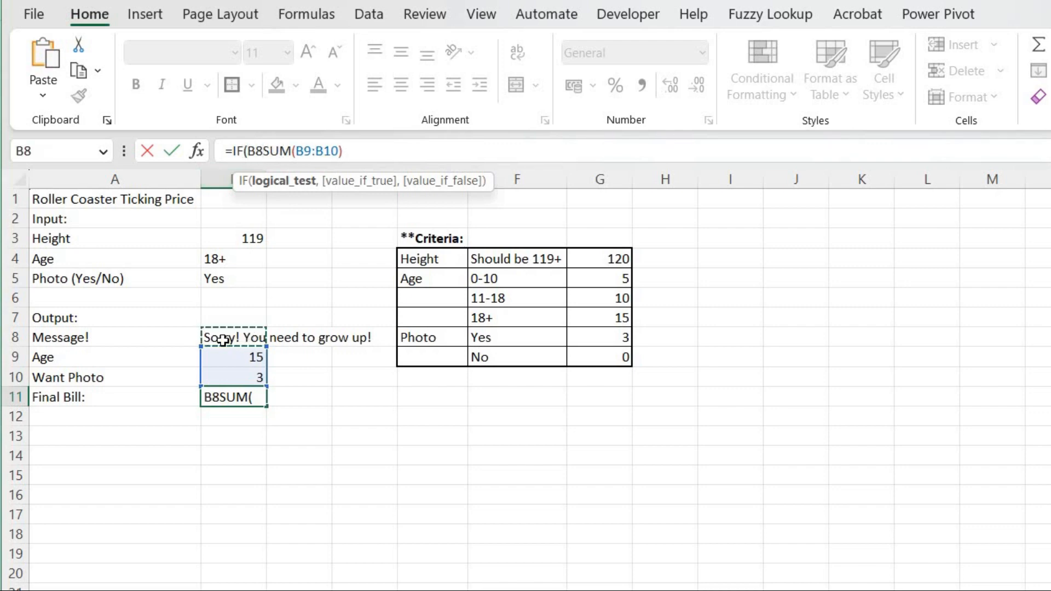
type("=")
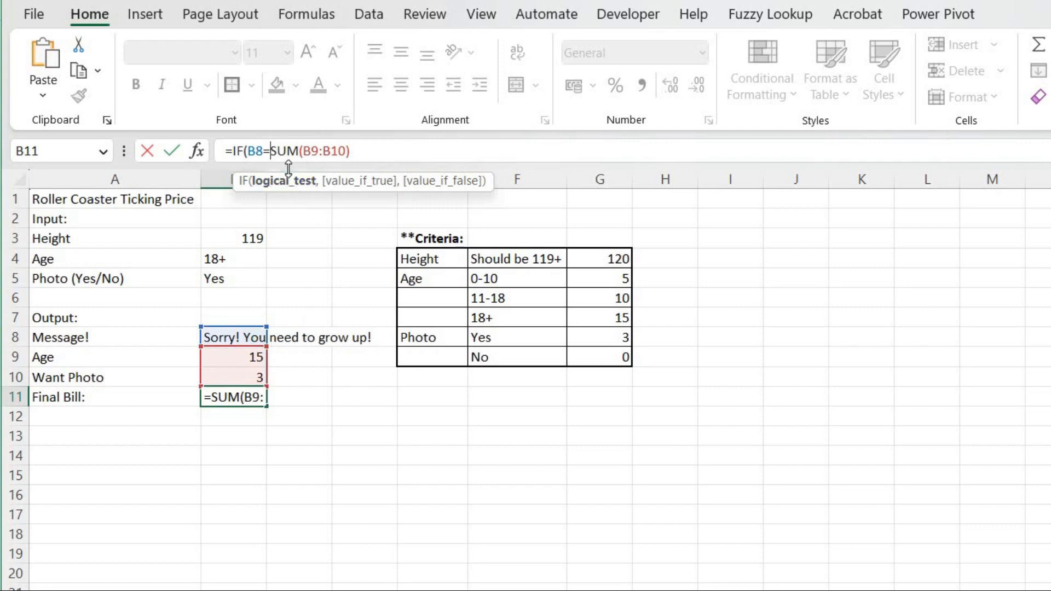
type("\"\"")
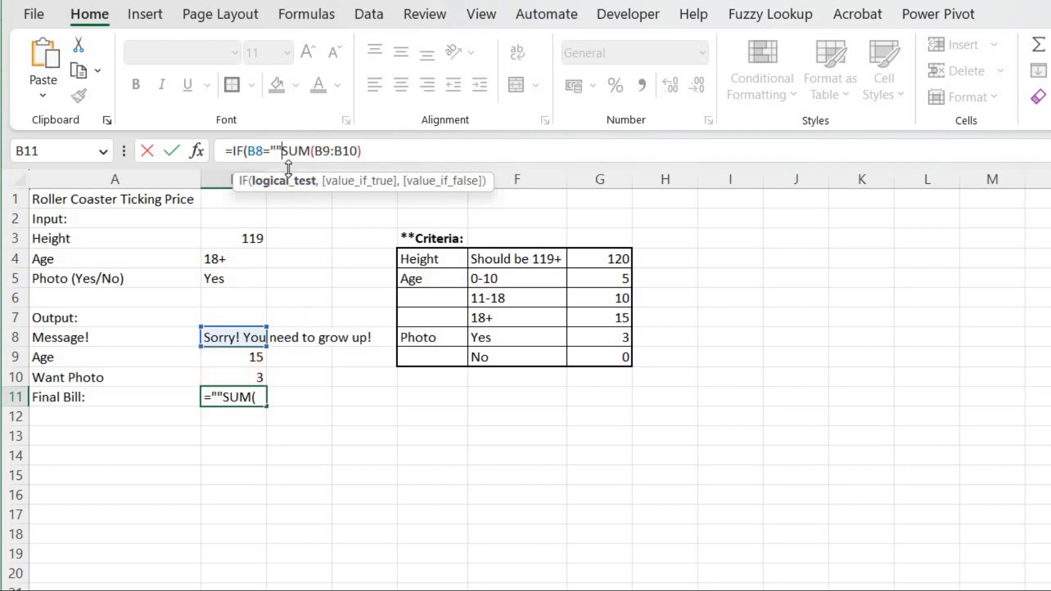
type(",")
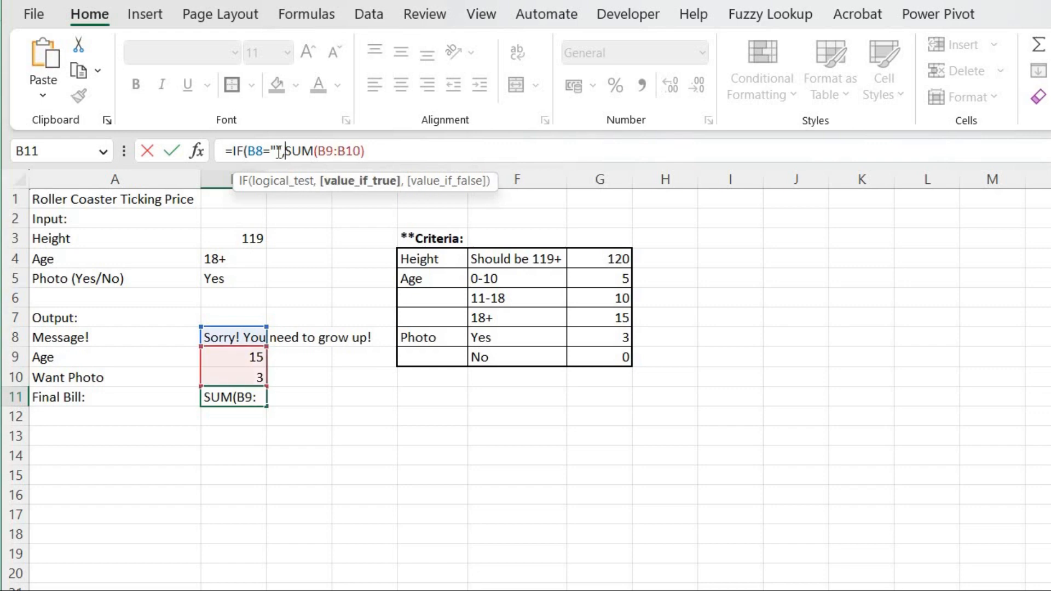
left_click(278, 152)
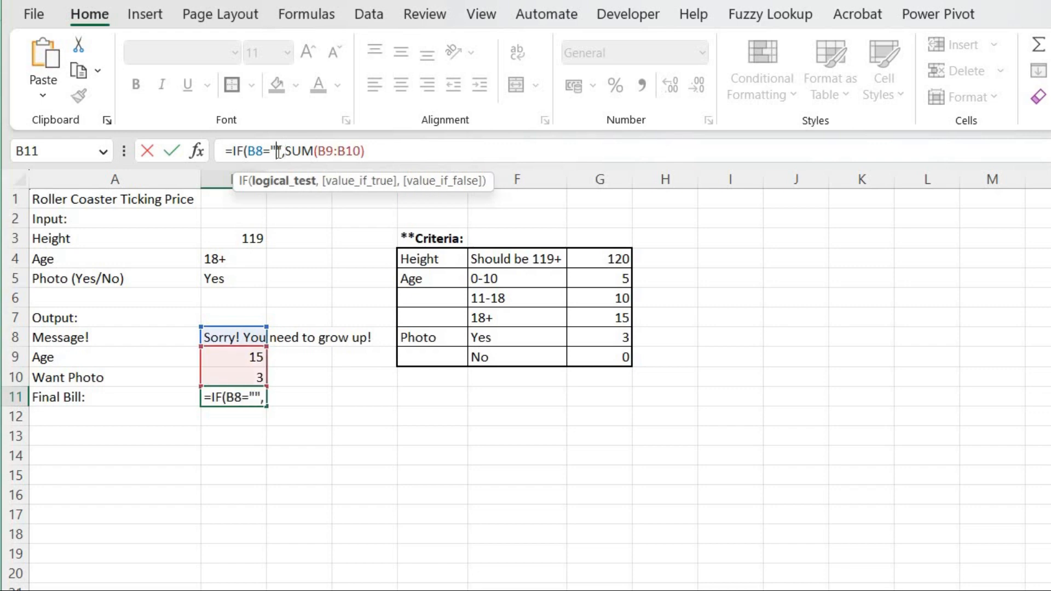
Fill the IF test's text string with "Sorry! You need to grow up!".
type("Sorry")
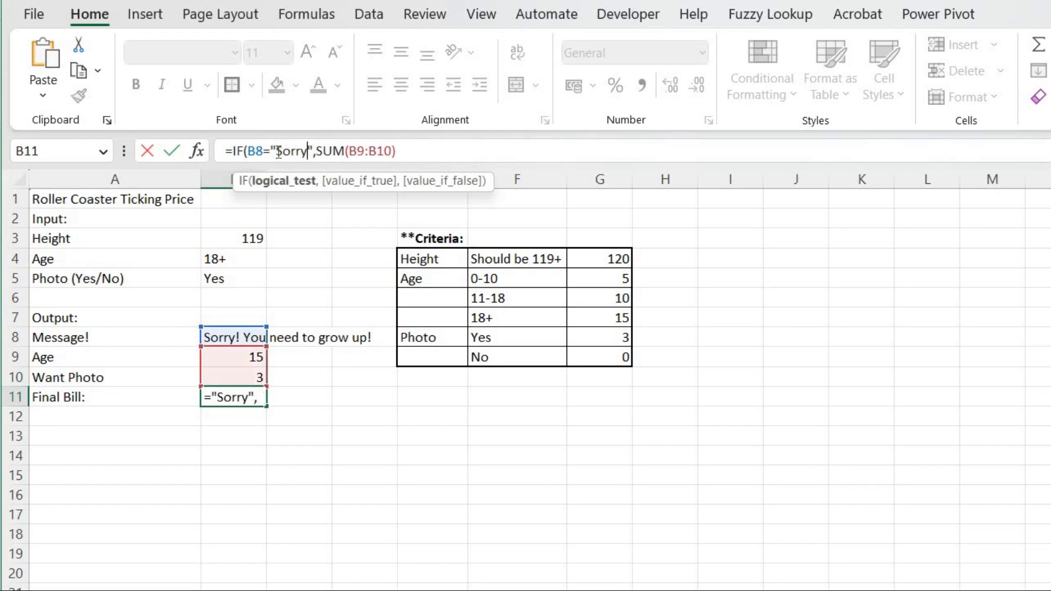
type("!")
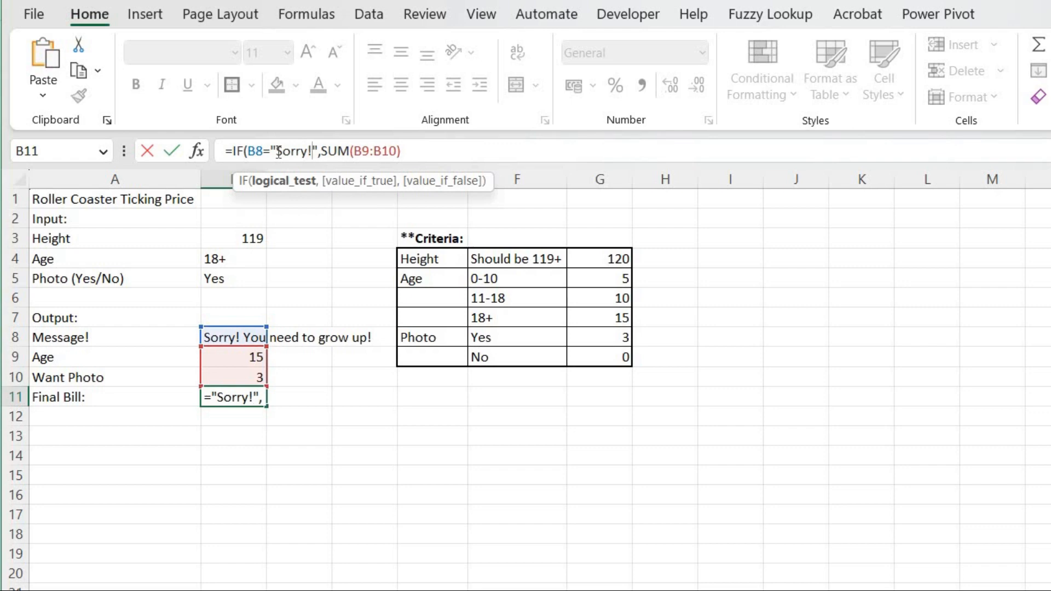
type(" You")
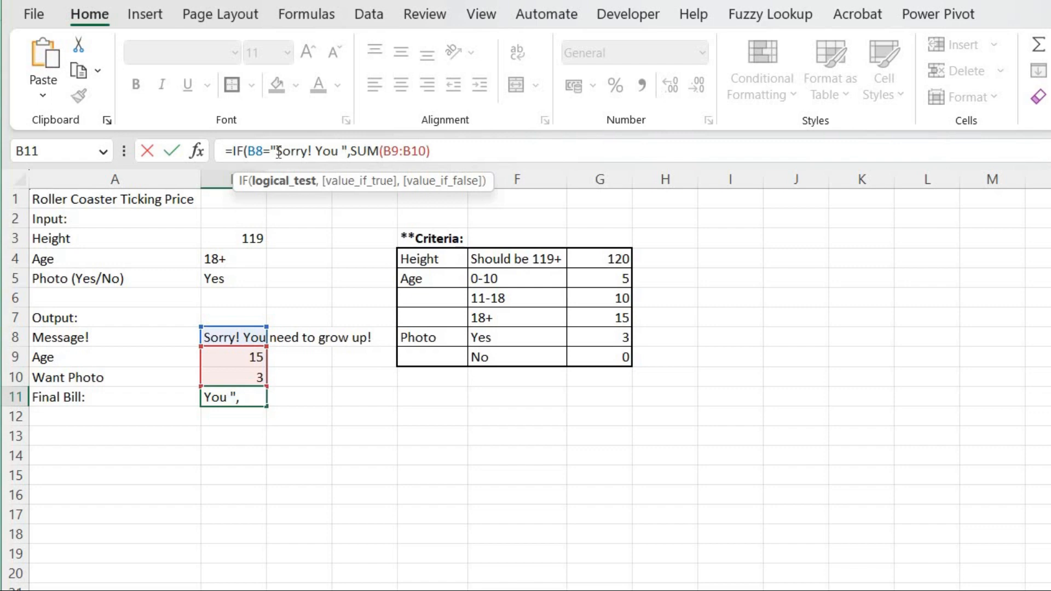
type(" need ")
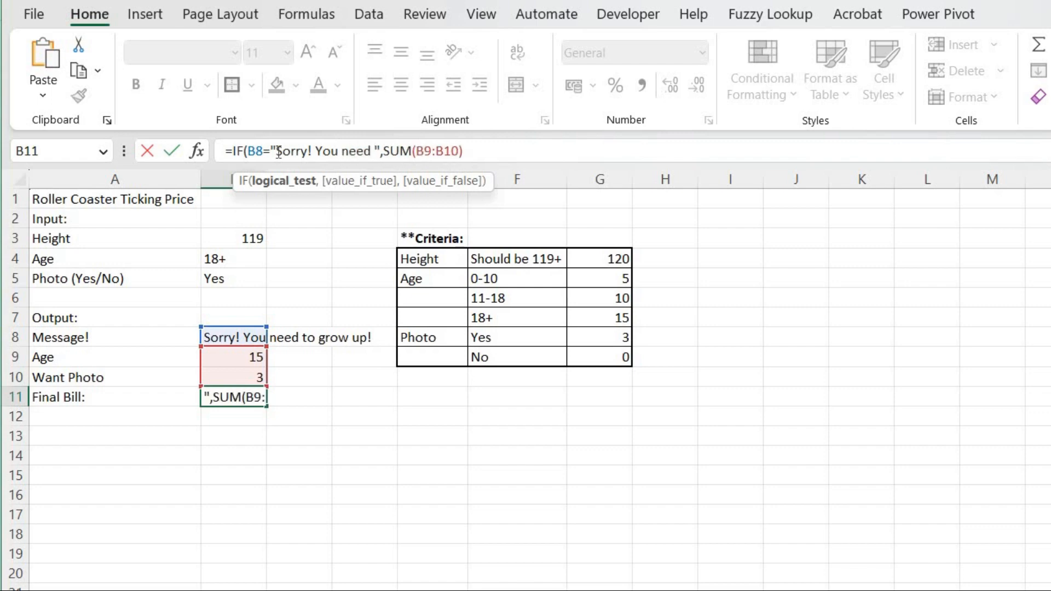
type("to ")
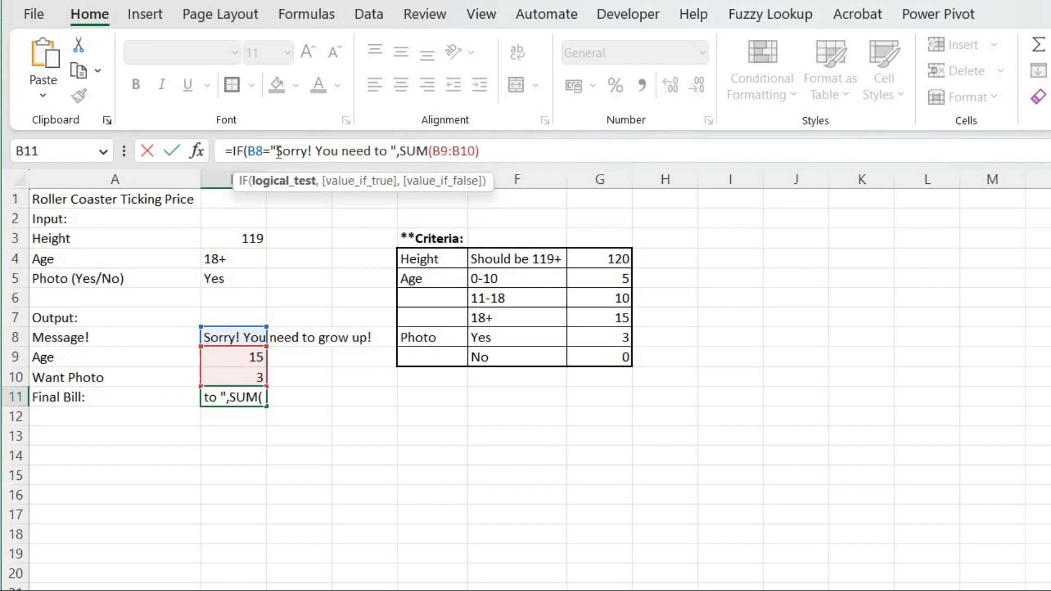
type("grow")
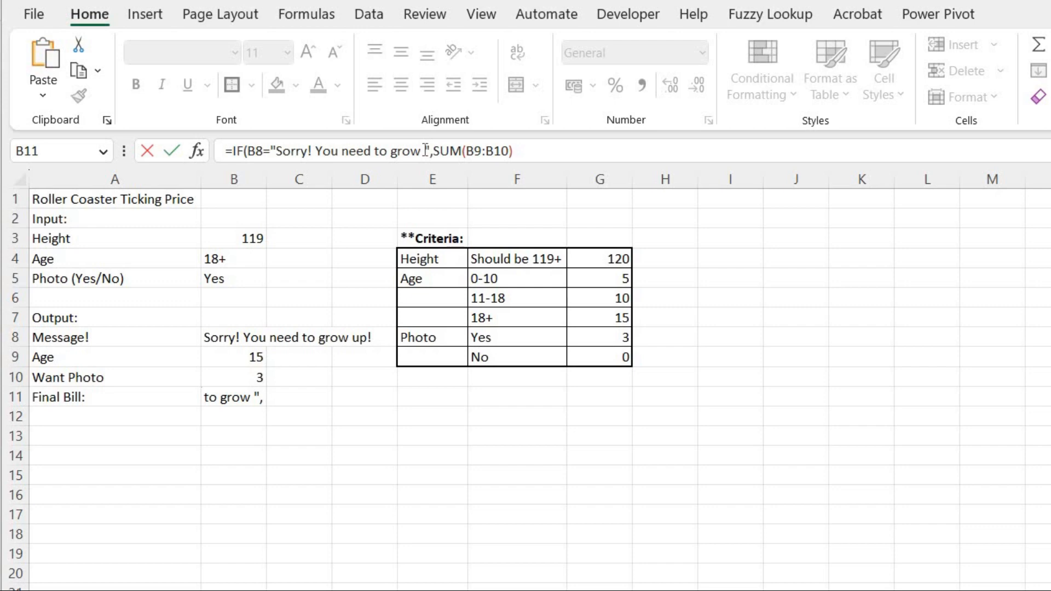
left_click(425, 150)
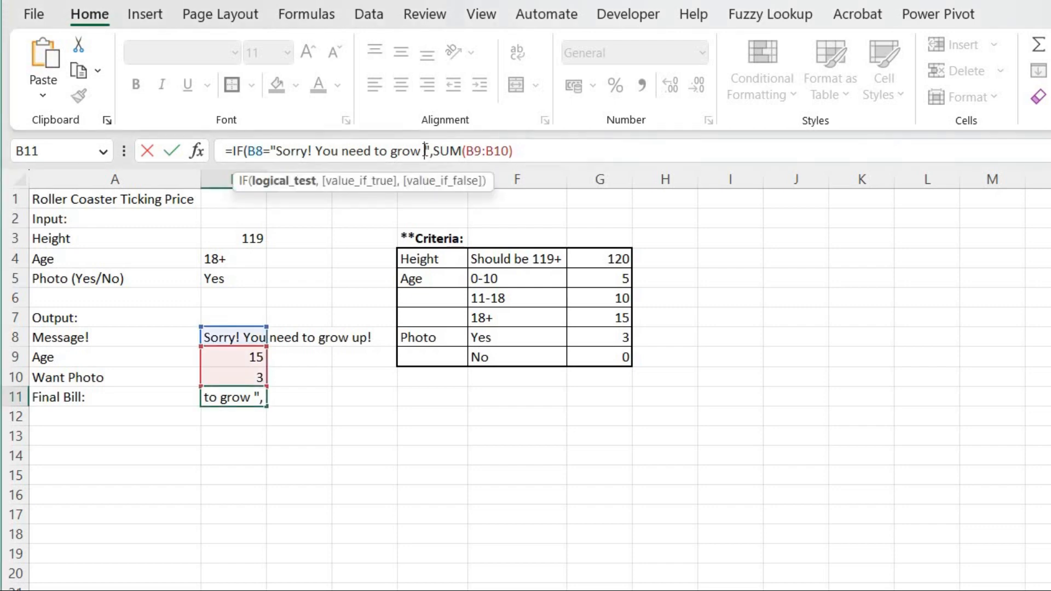
type("up")
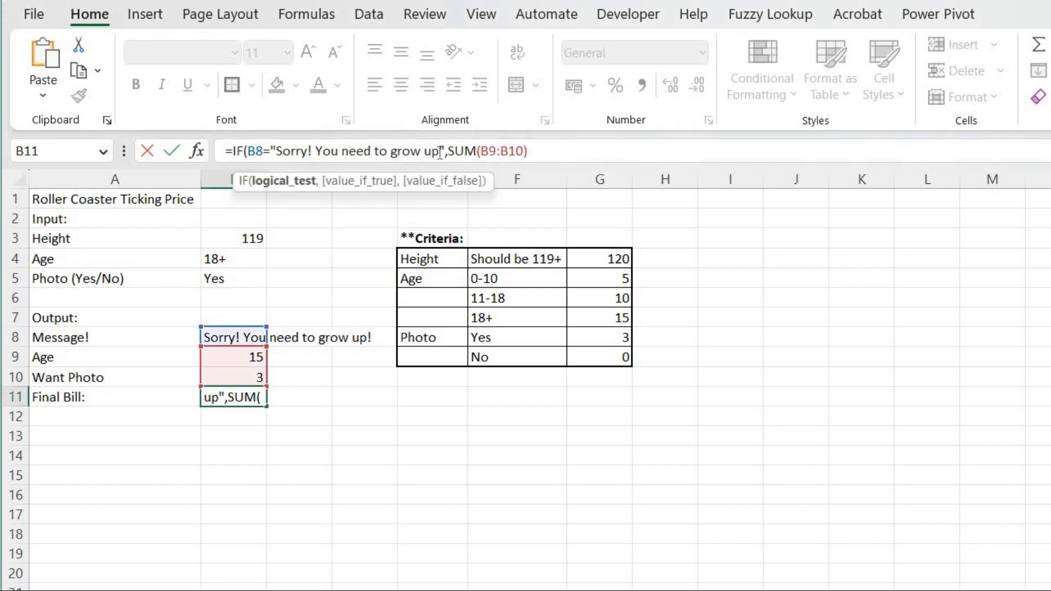
type("!")
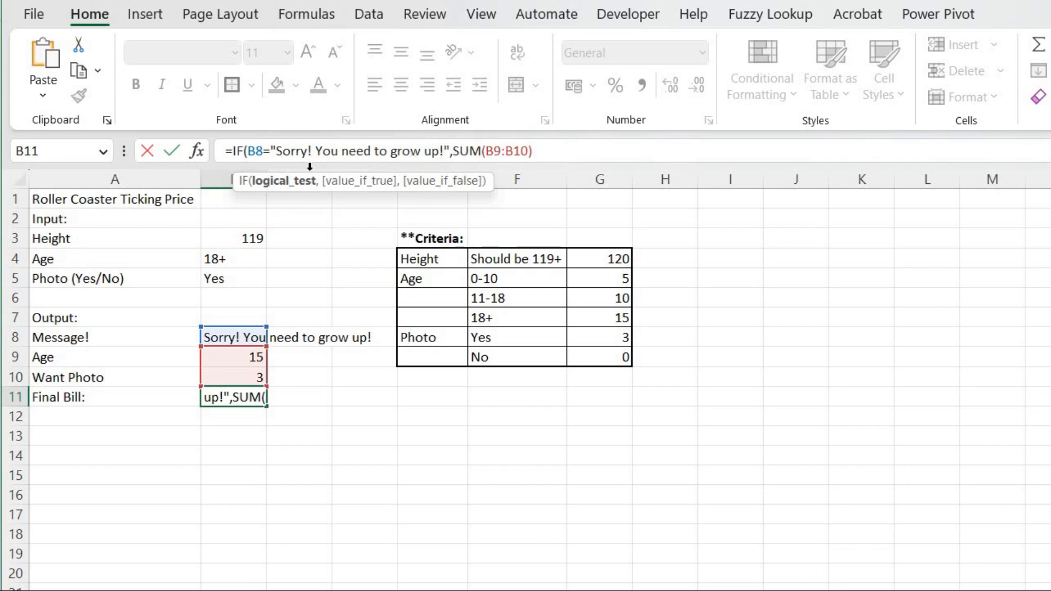
Make B8 the IF's true result, keep SUM(B9:B10) as the false result, close the parenthesis and enter it.
left_click(455, 153)
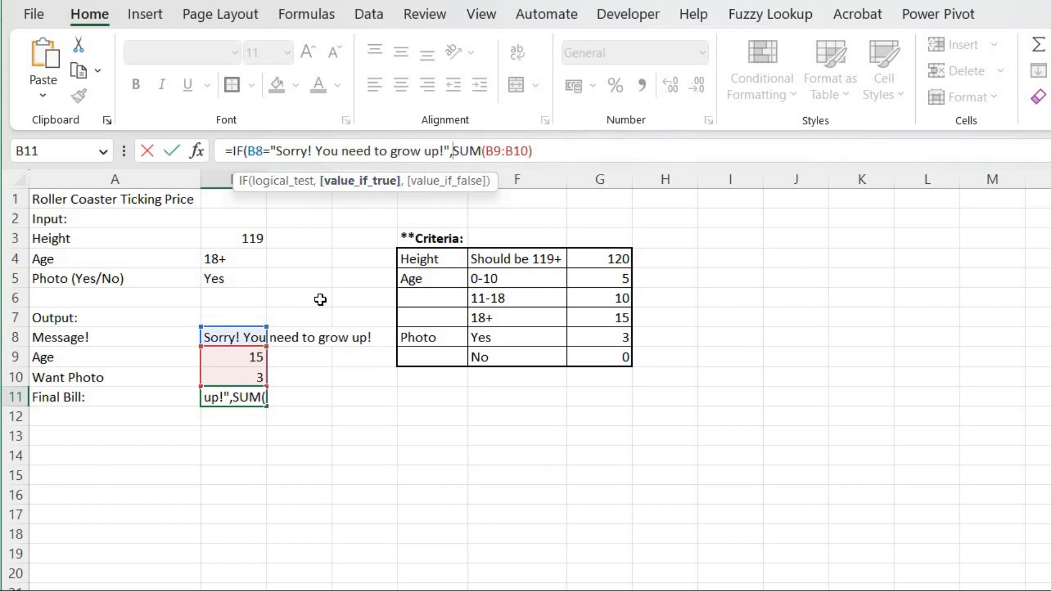
left_click(234, 336)
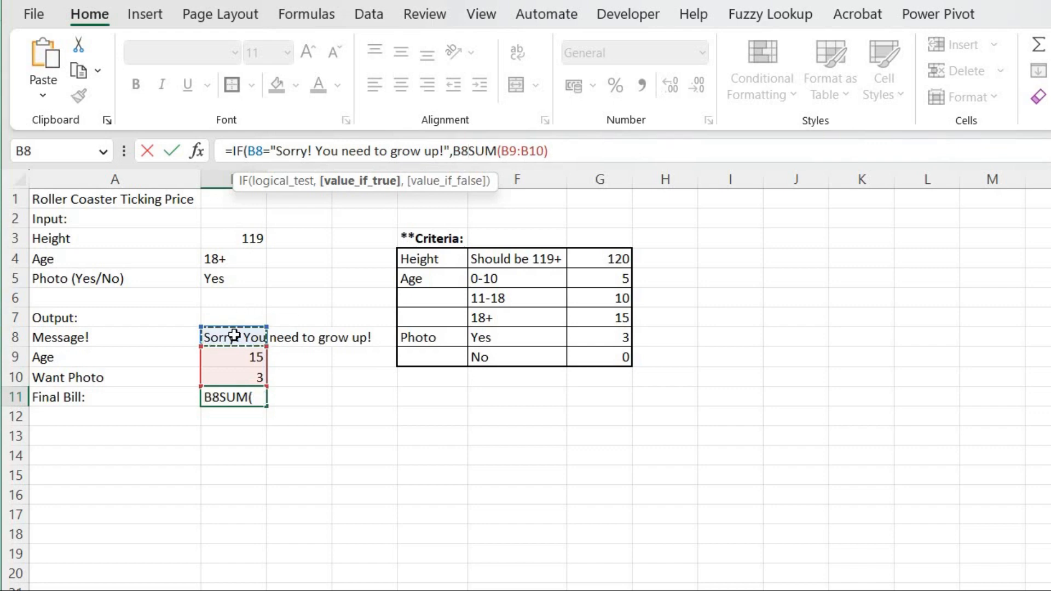
type(",")
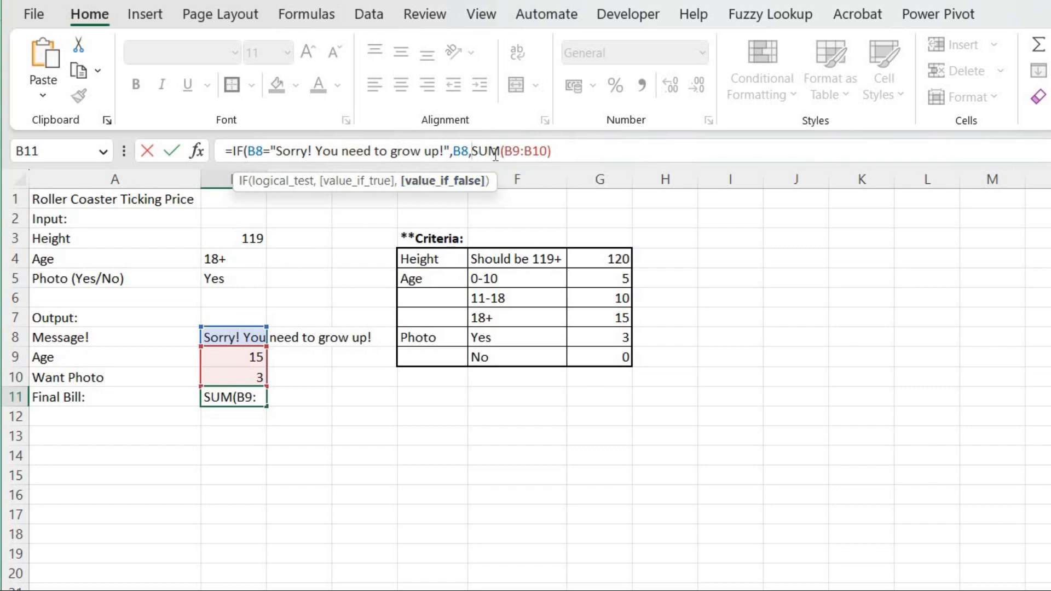
left_click(580, 149)
type(")")
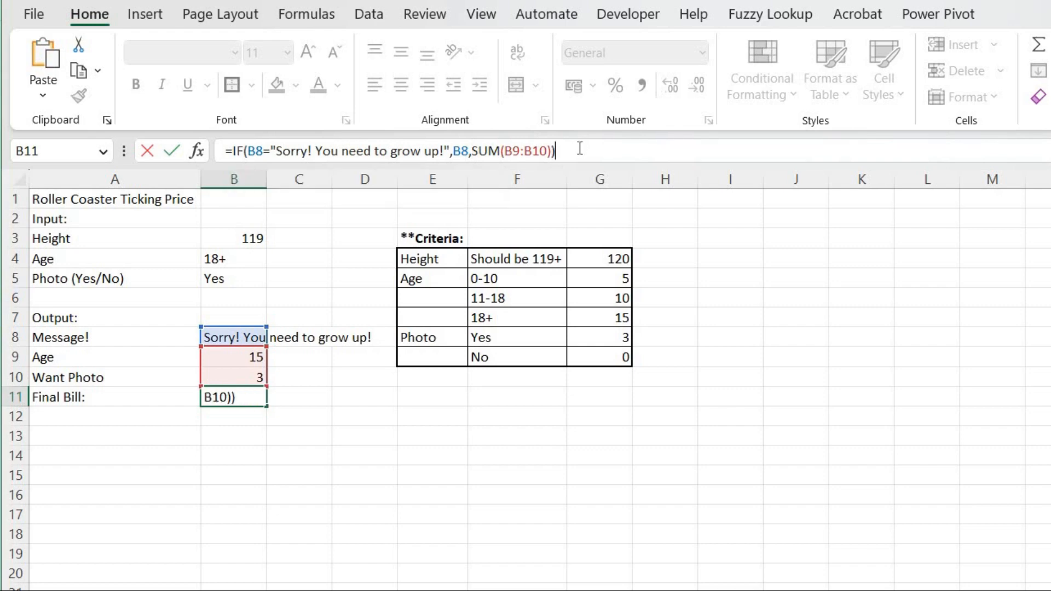
key("Return")
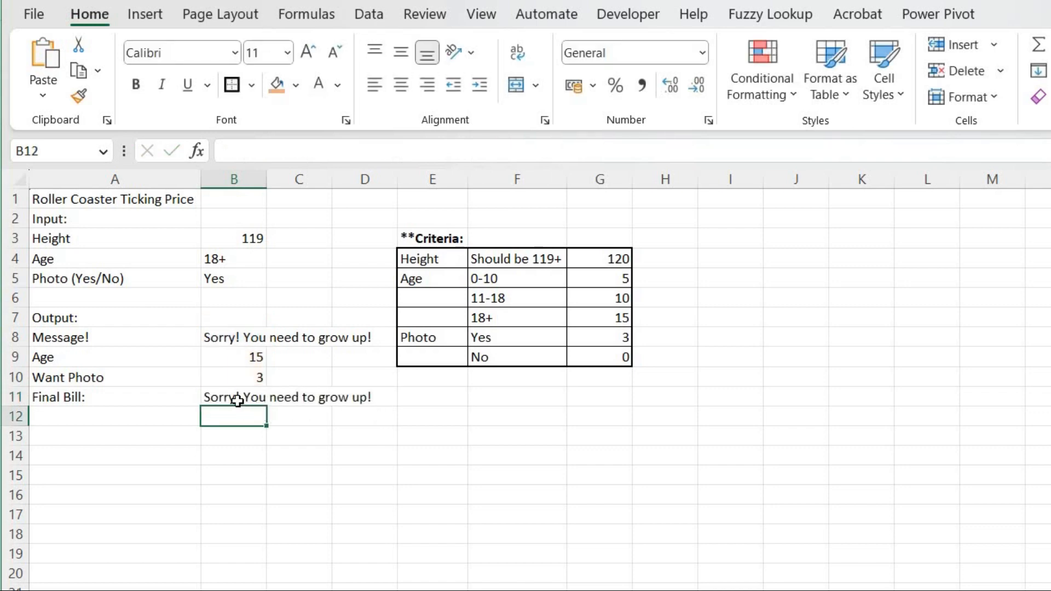
Change the height input in B3 to 123.
left_click(248, 237)
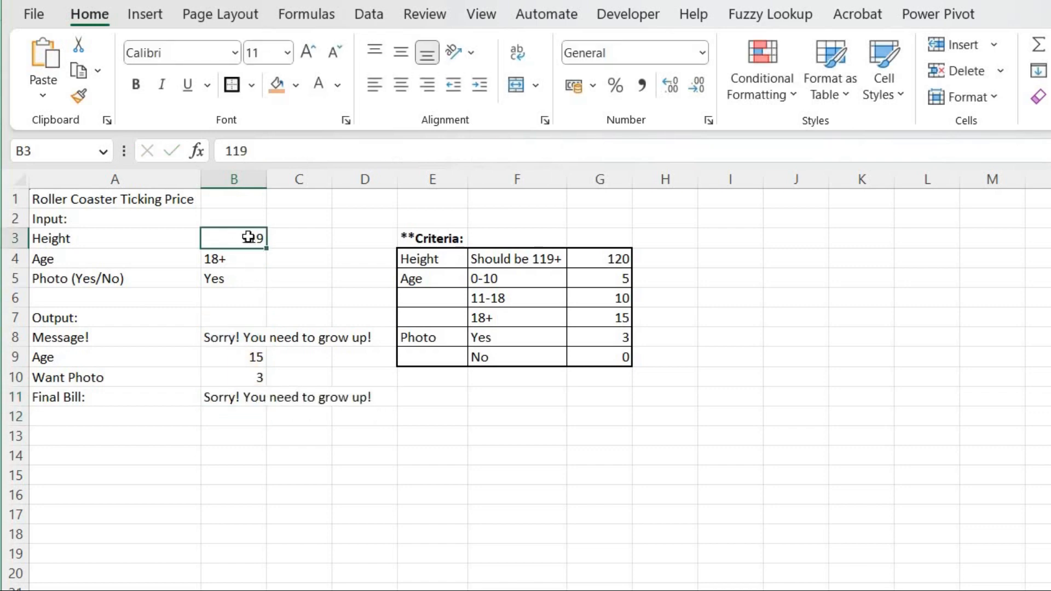
type("123")
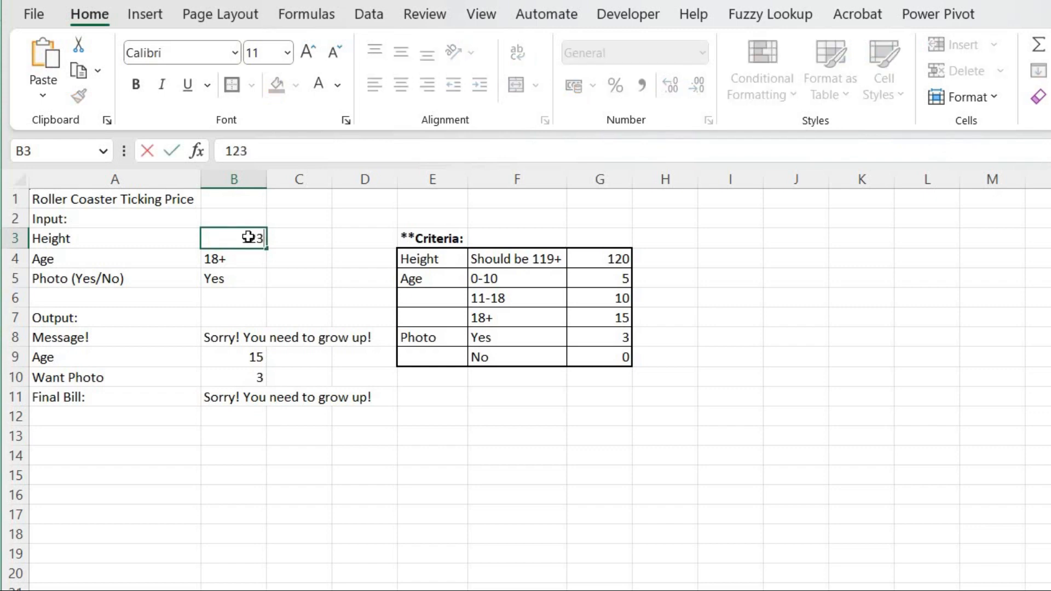
key("Return")
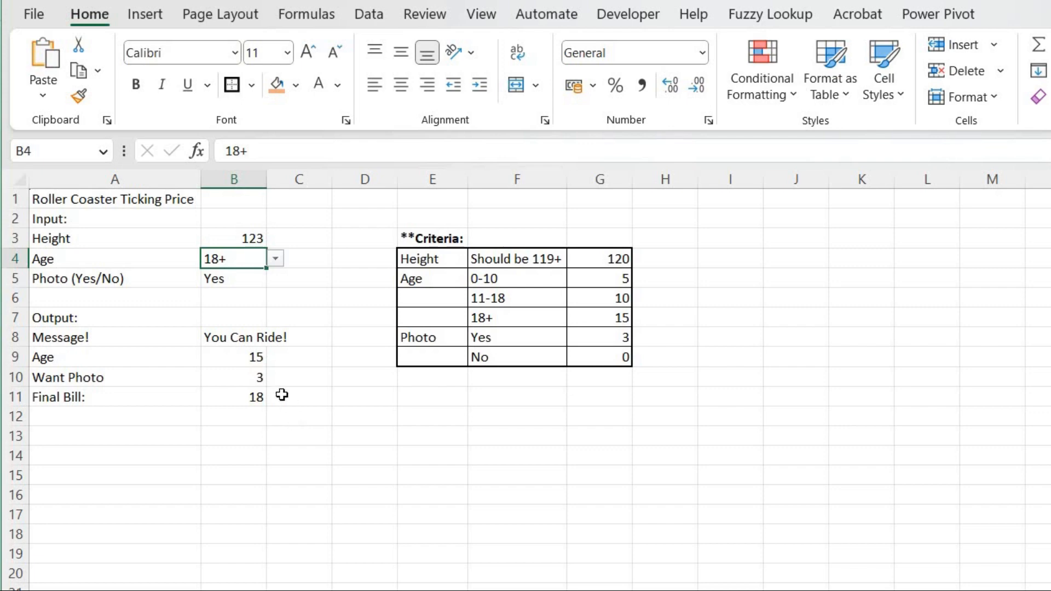
Edit B11's formula and start wrapping the IF's false result SUM(B9:B10) in a CONCAT function.
left_click(236, 398)
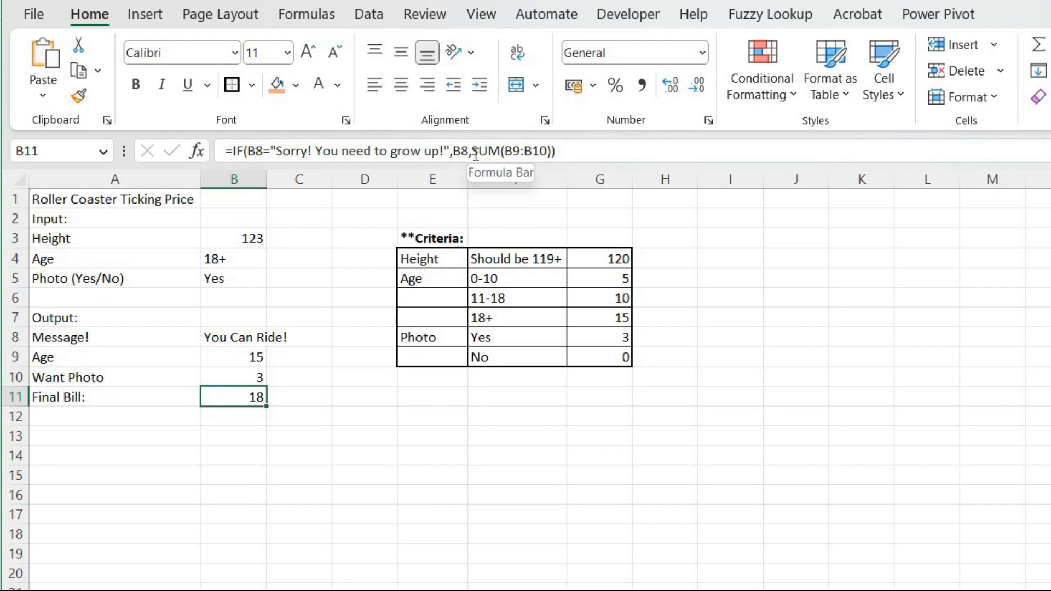
key("F2")
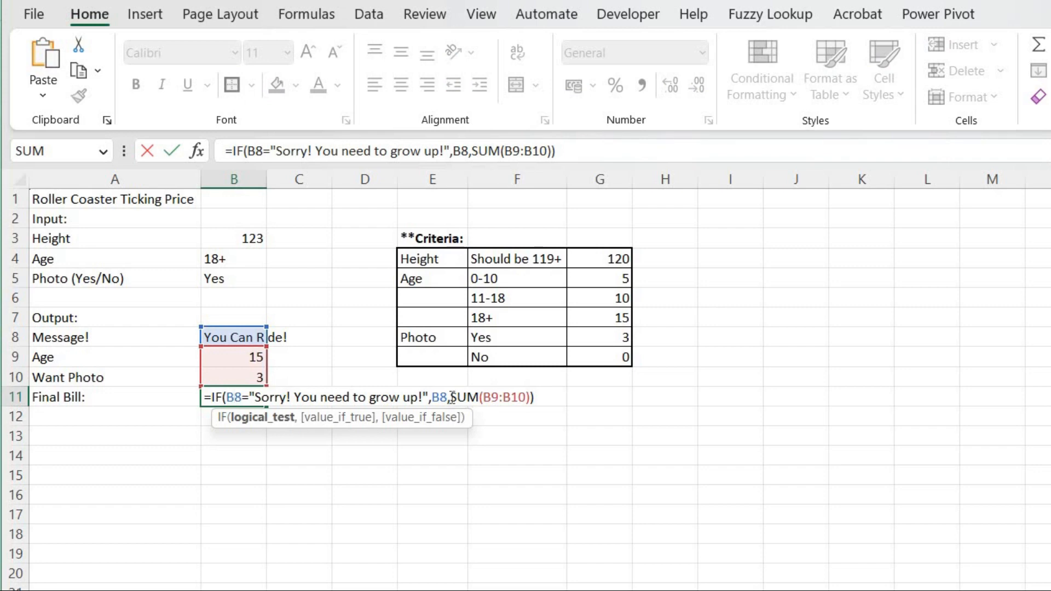
left_click_drag(450, 397, 531, 396)
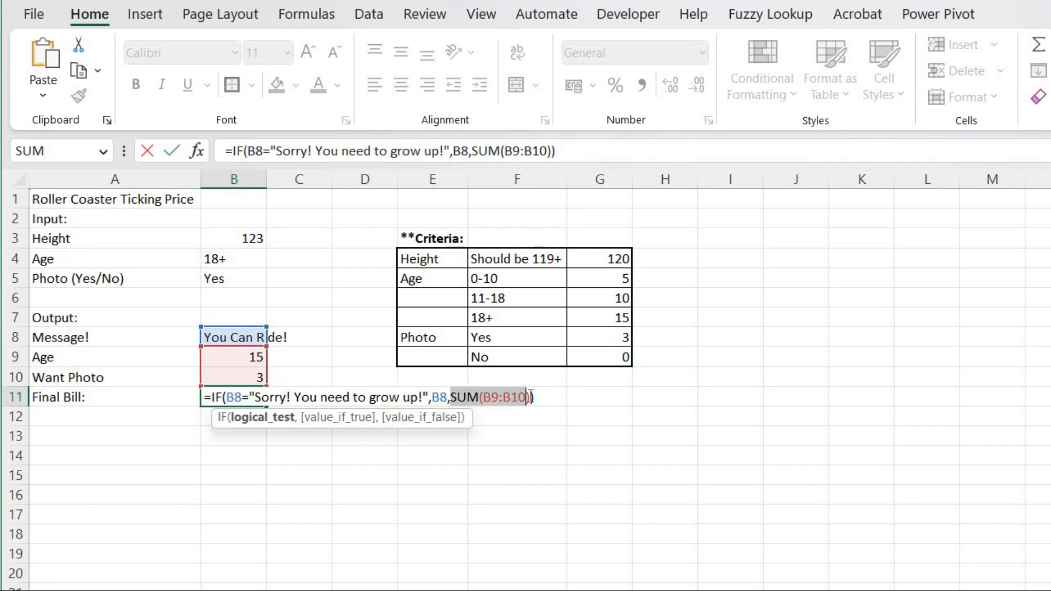
left_click(453, 398)
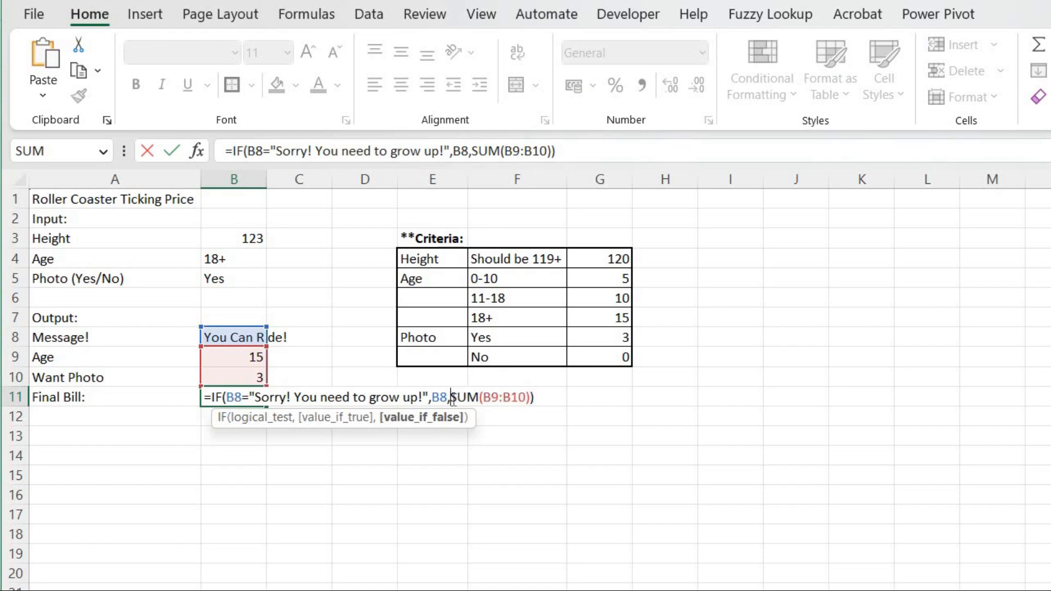
type("conca")
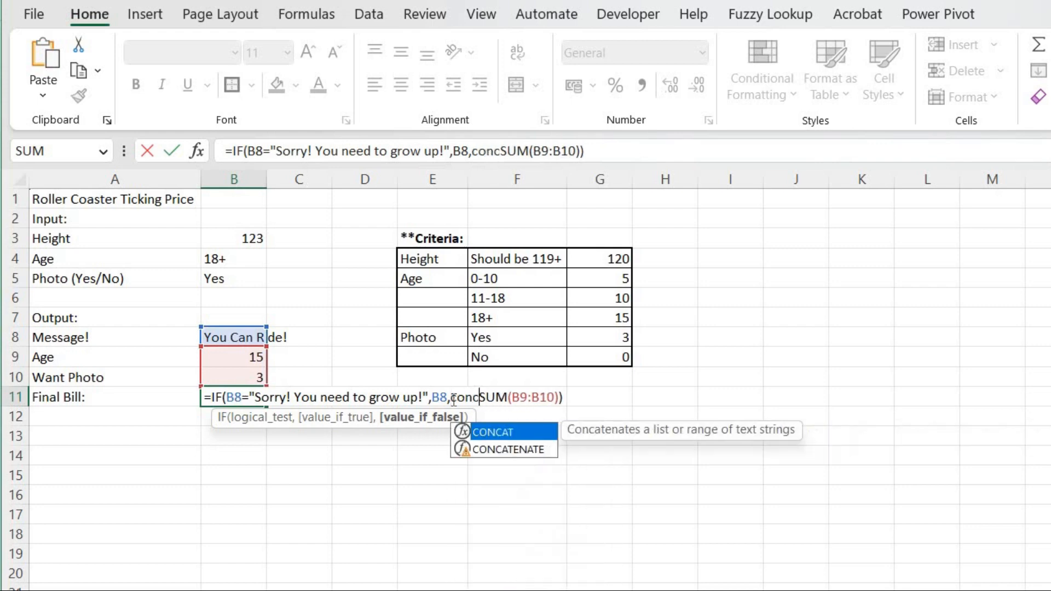
key("Tab")
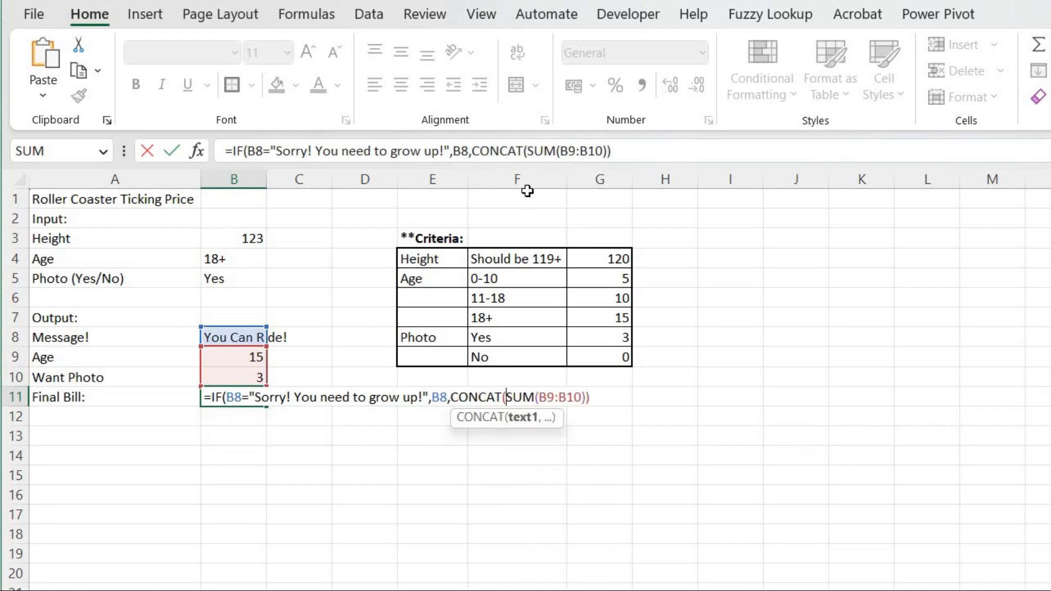
Add "$" as CONCAT's first argument before the SUM, close CONCAT's parenthesis and enter the formula.
left_click(530, 153)
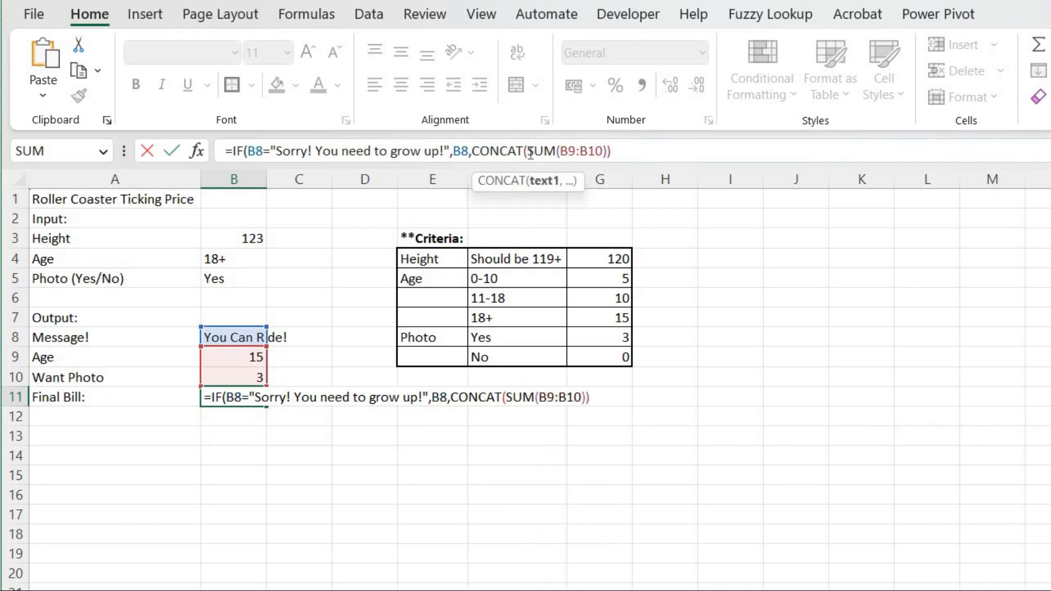
type("\"")
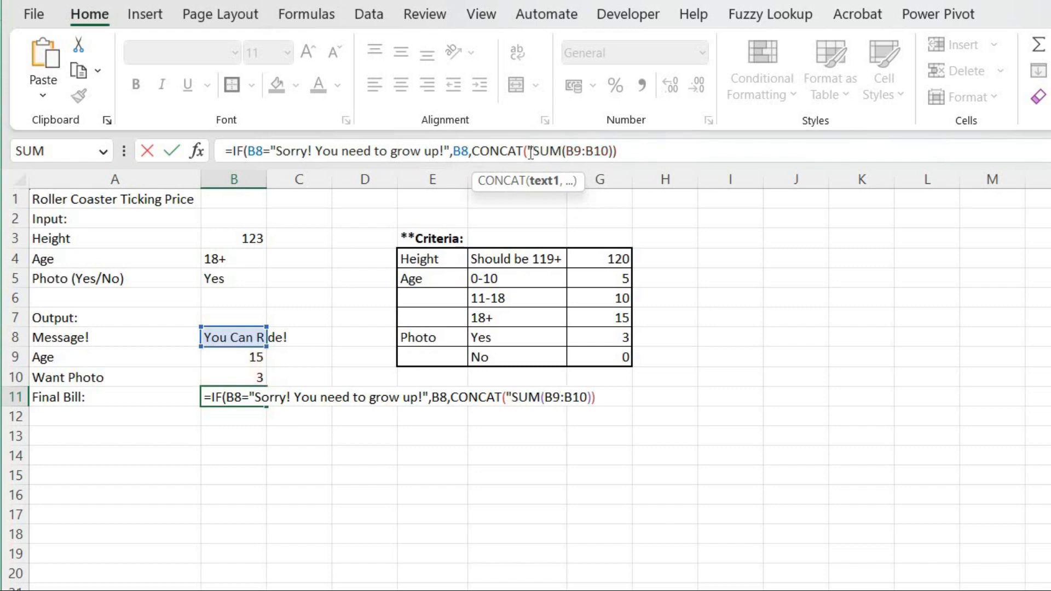
type("$")
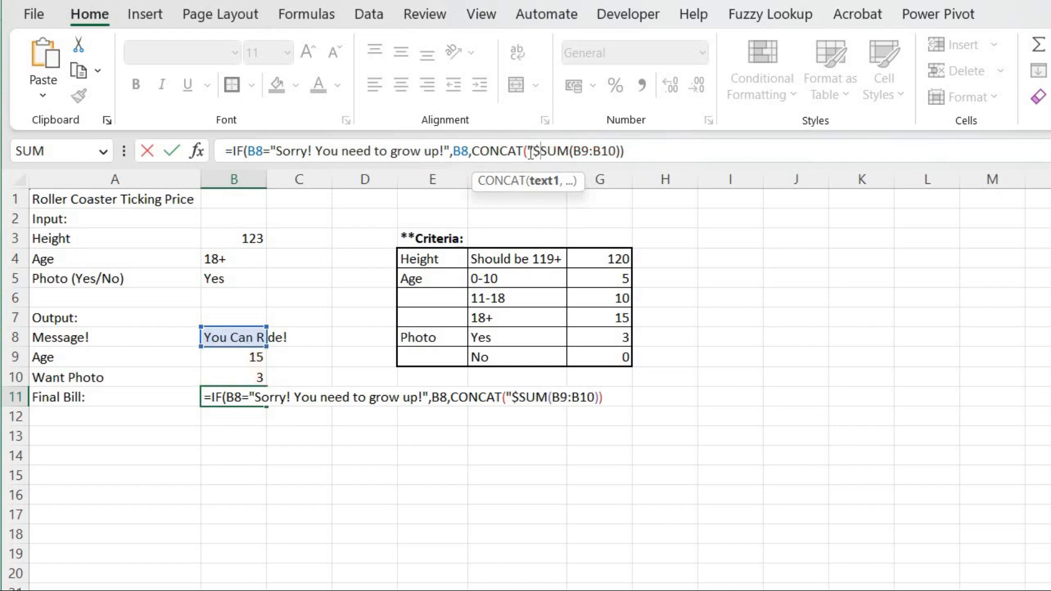
type("\",")
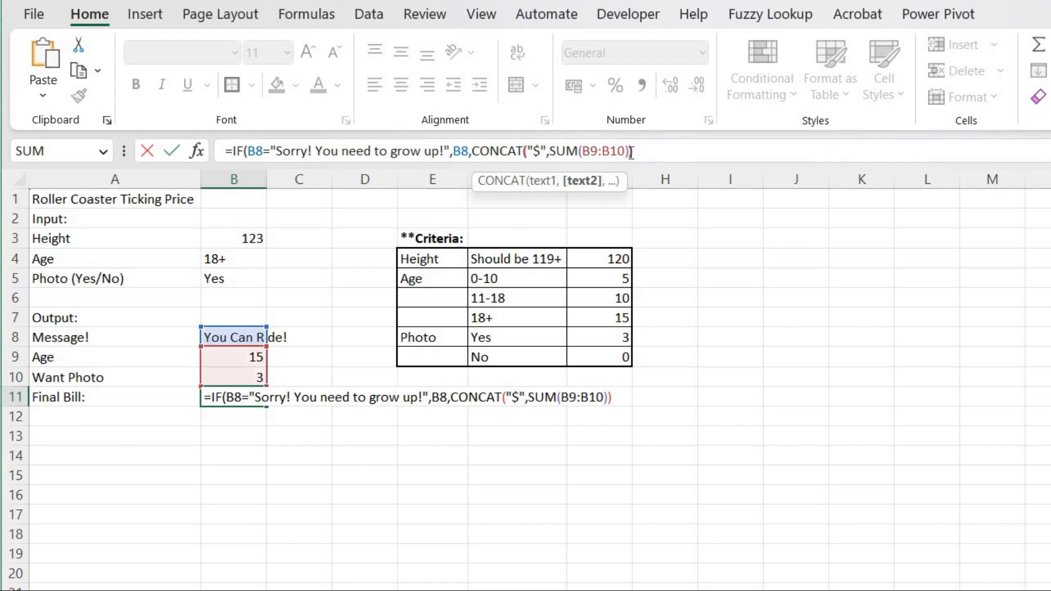
type(")")
key("Return")
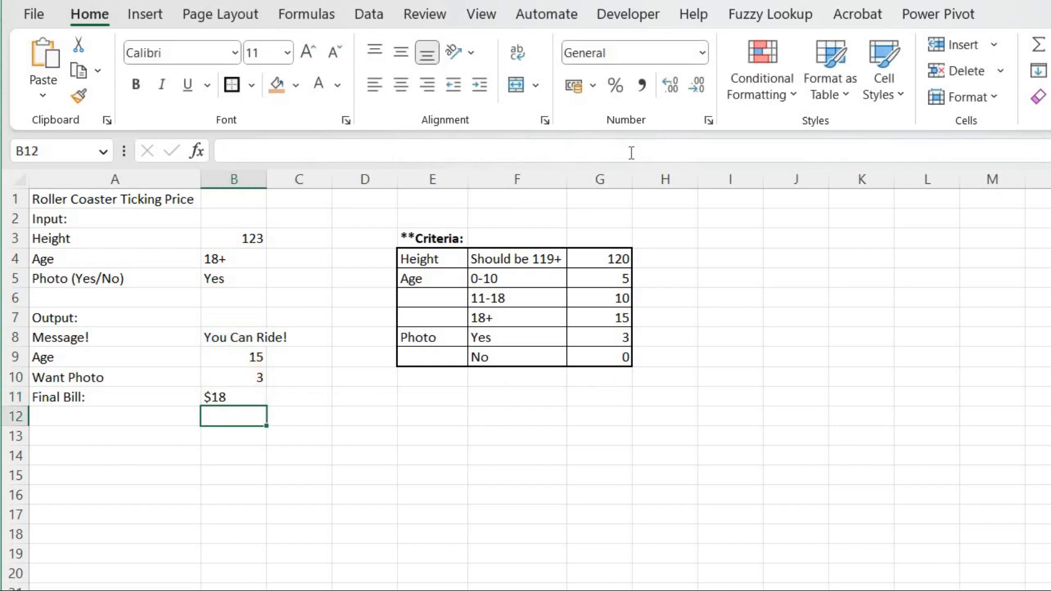
key("Up")
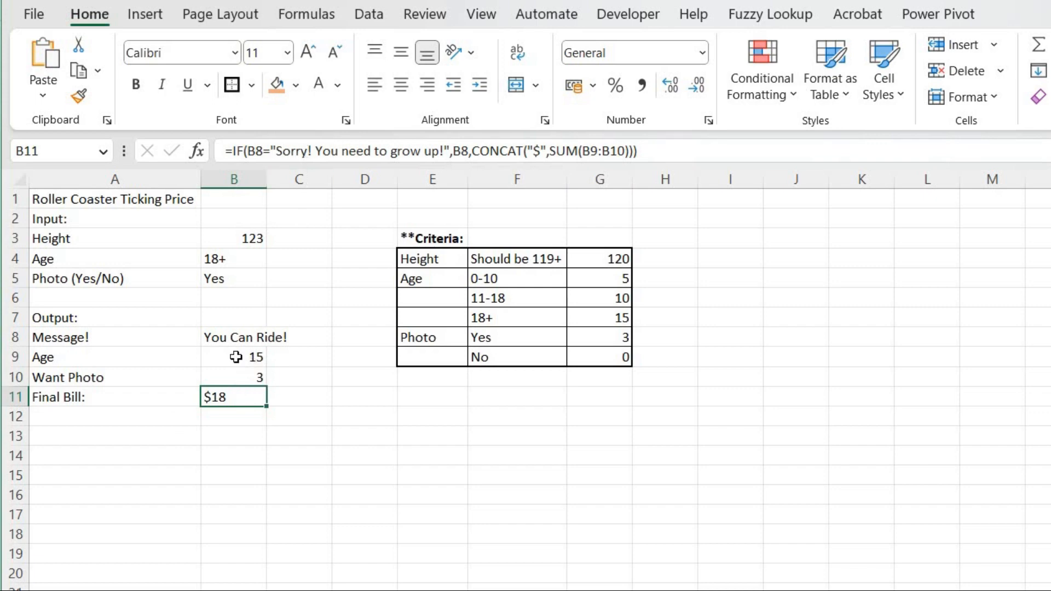
Center-align the output values in B9:B11.
left_click_drag(238, 362, 231, 395)
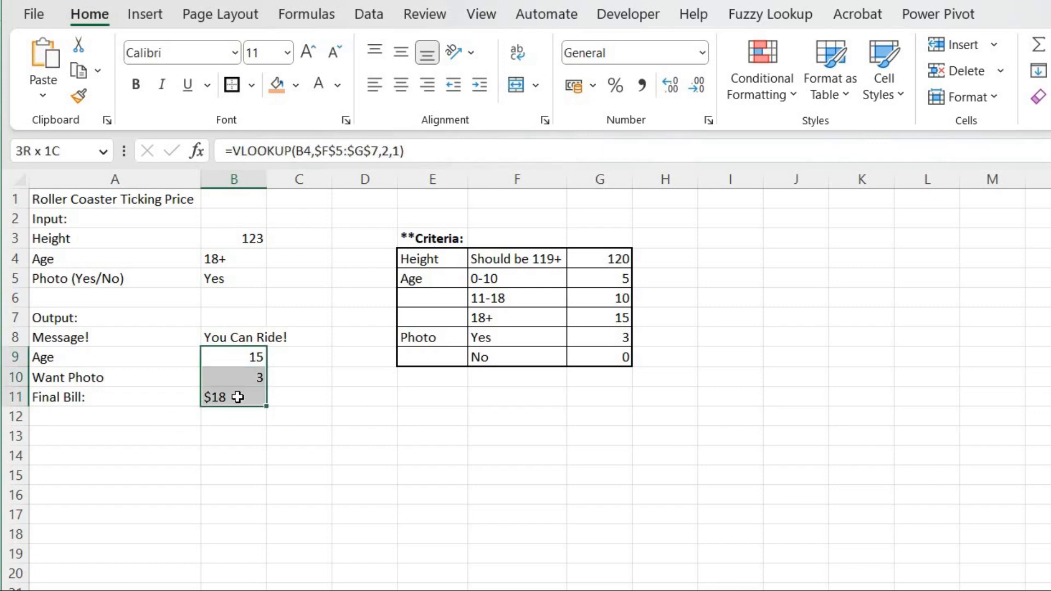
left_click(398, 86)
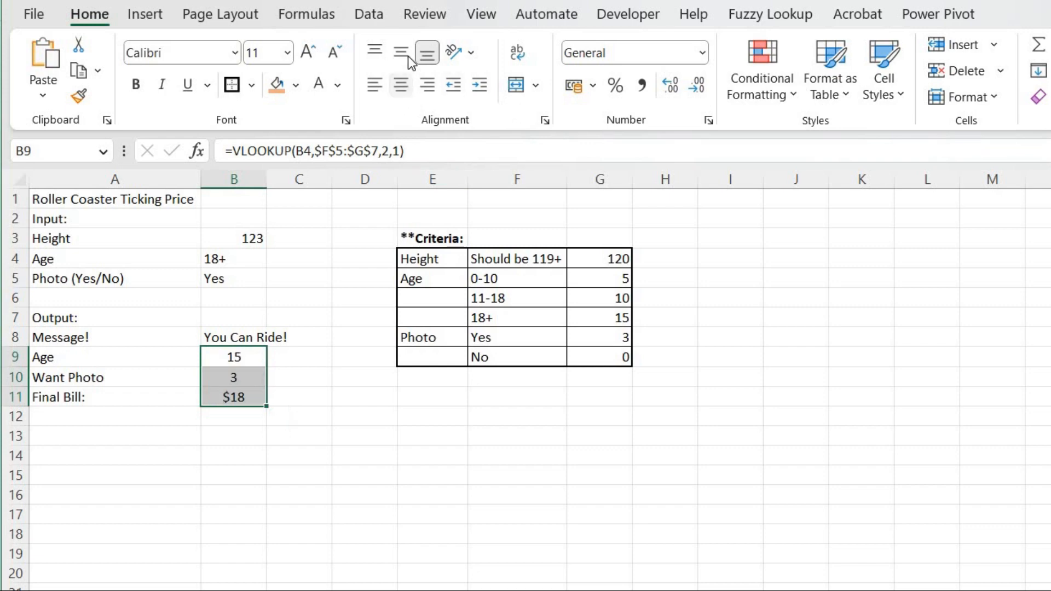
Center the input values in B3:B5 both horizontally and vertically.
left_click(234, 241)
left_click_drag(235, 241, 234, 280)
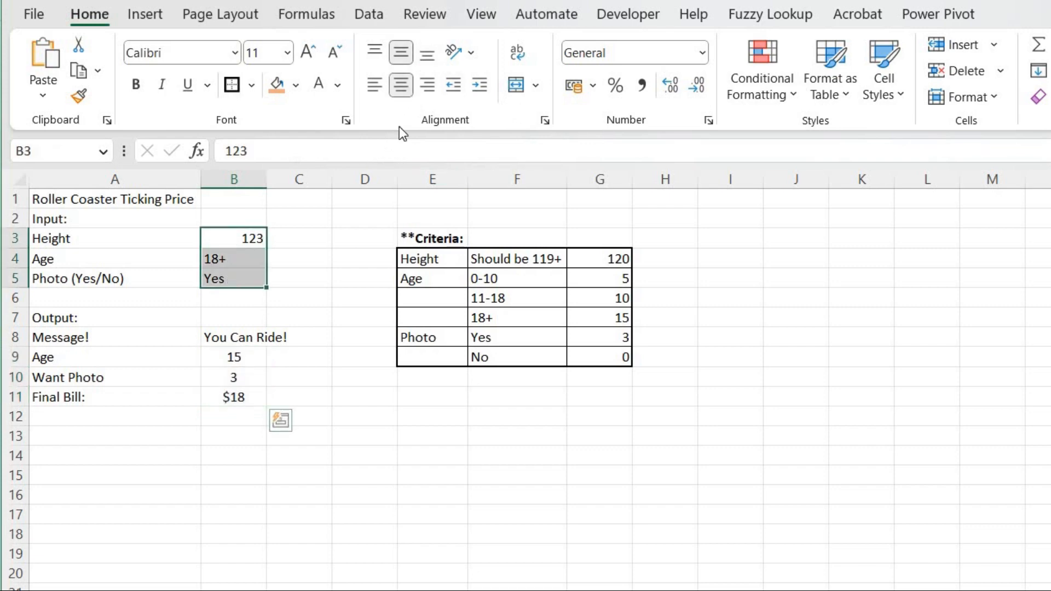
left_click(401, 84)
left_click(403, 53)
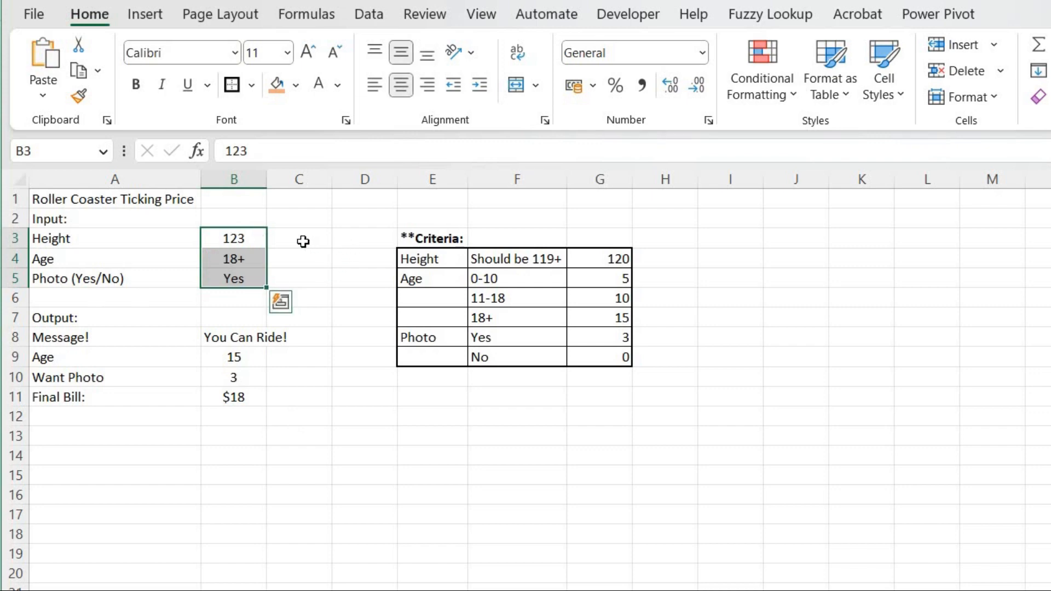
Merge and center the height input across B3:C3.
left_click(285, 237, "shift")
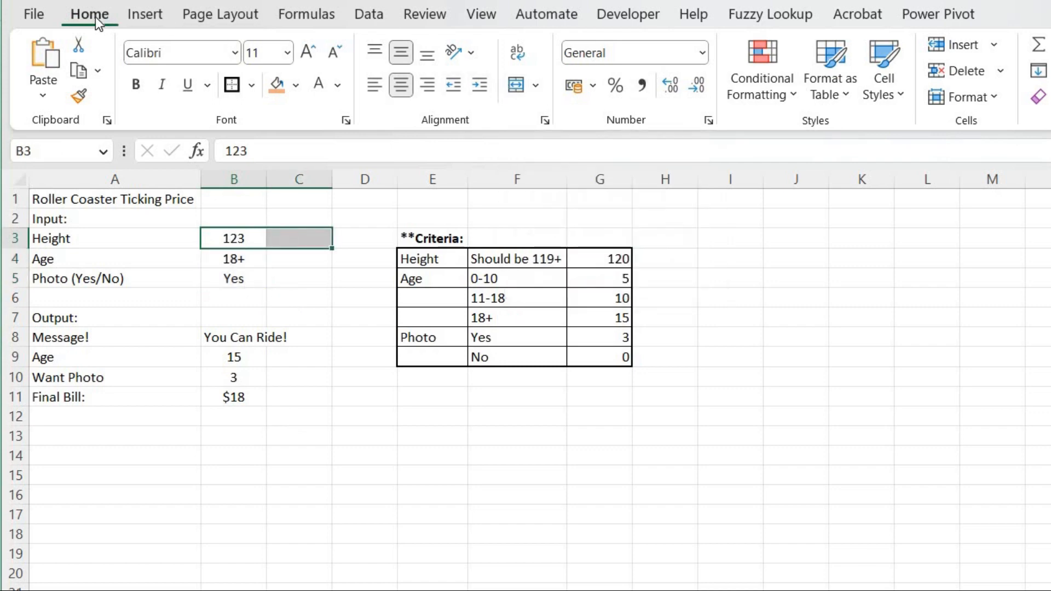
left_click(517, 85)
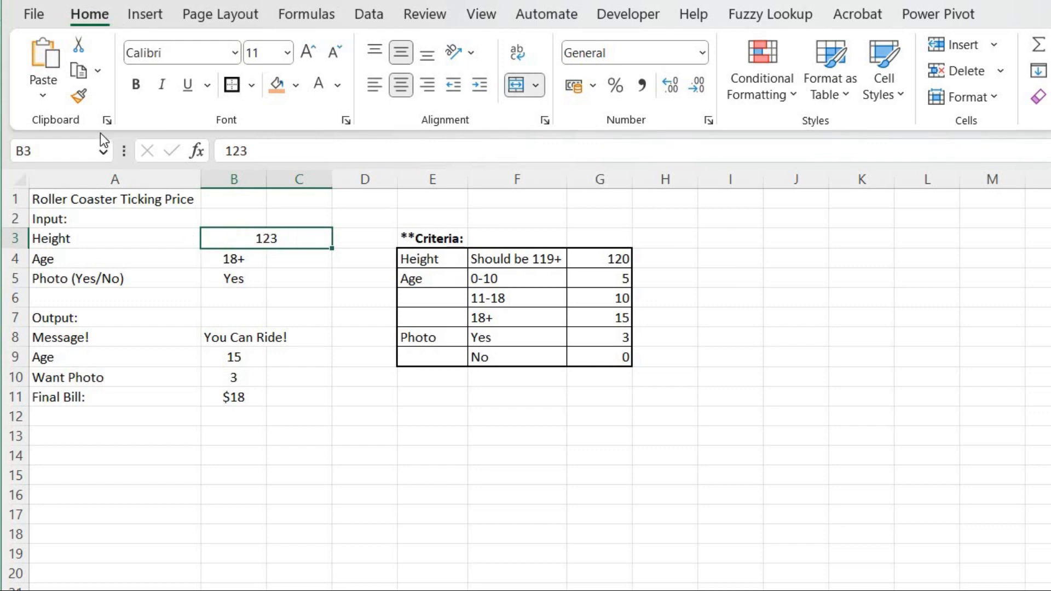
Copy B3:C3's merged formatting with Format Painter onto the value cells in rows 4, 5, 9, 10 and 11.
left_click(82, 100)
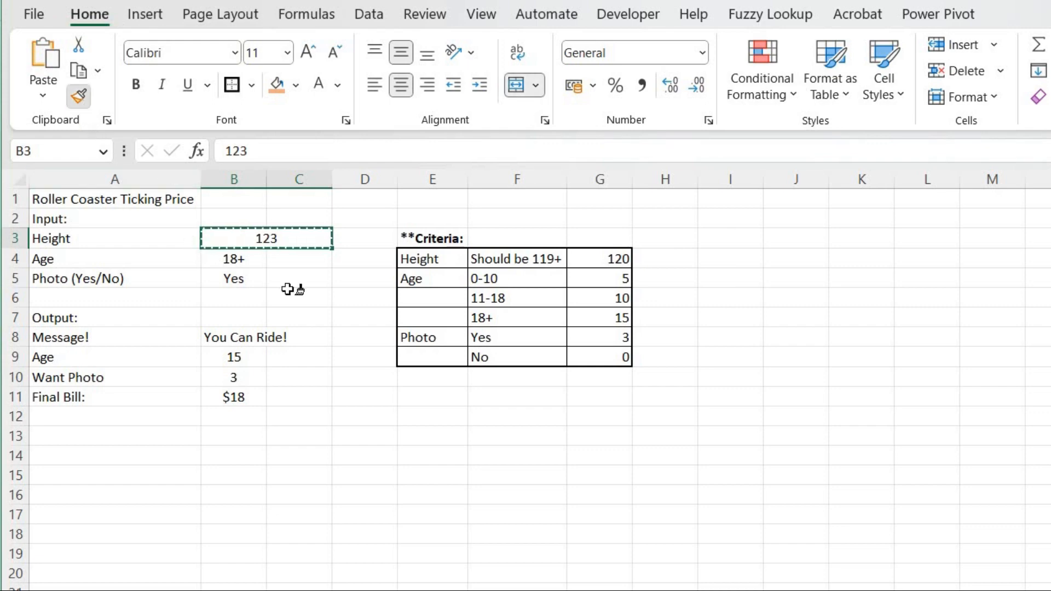
left_click(247, 259)
left_click(242, 277)
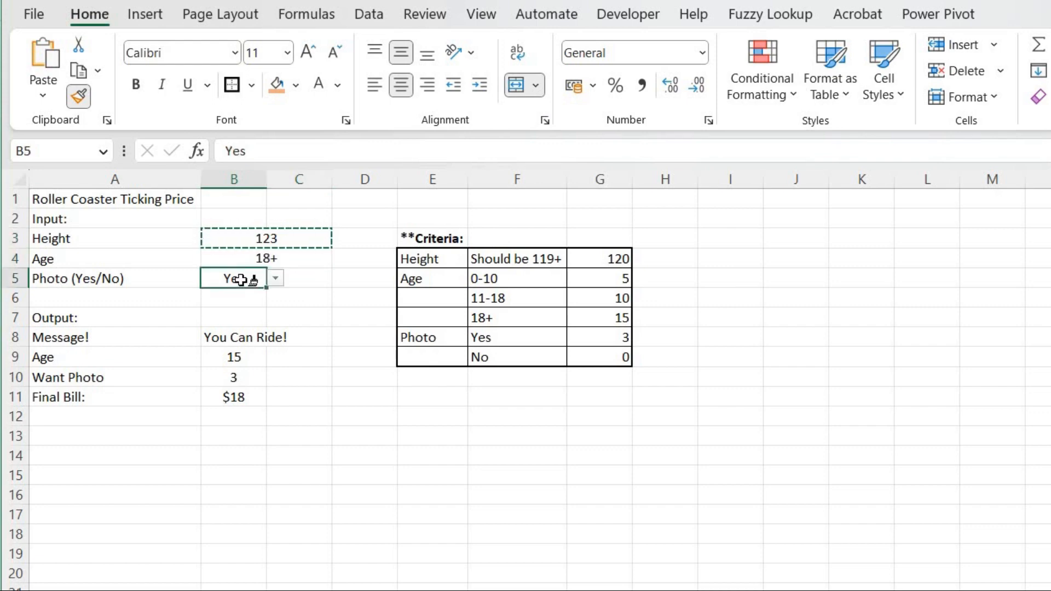
left_click(233, 357)
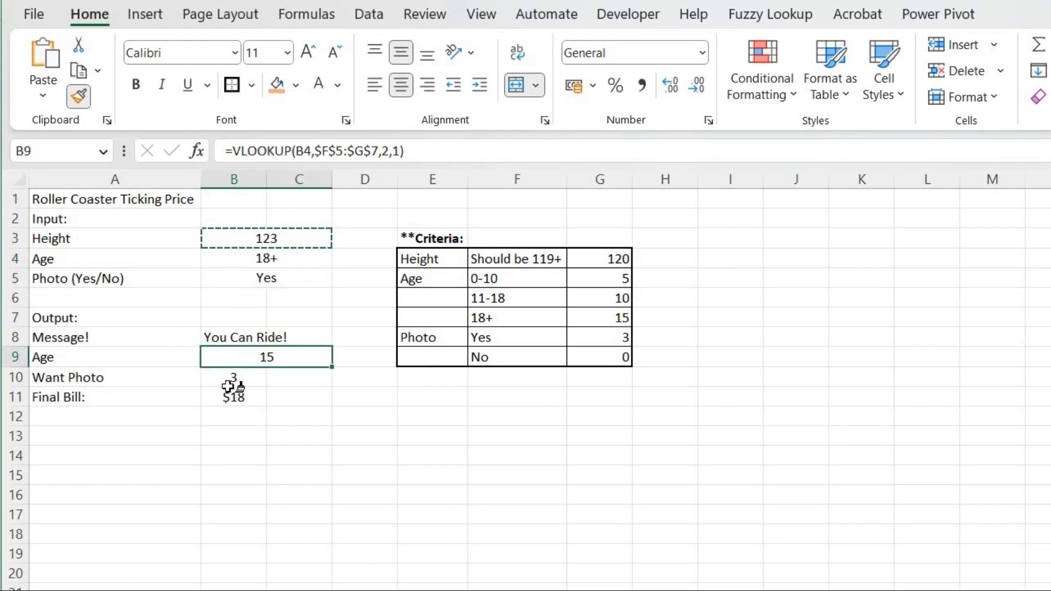
left_click(229, 380)
left_click(230, 398)
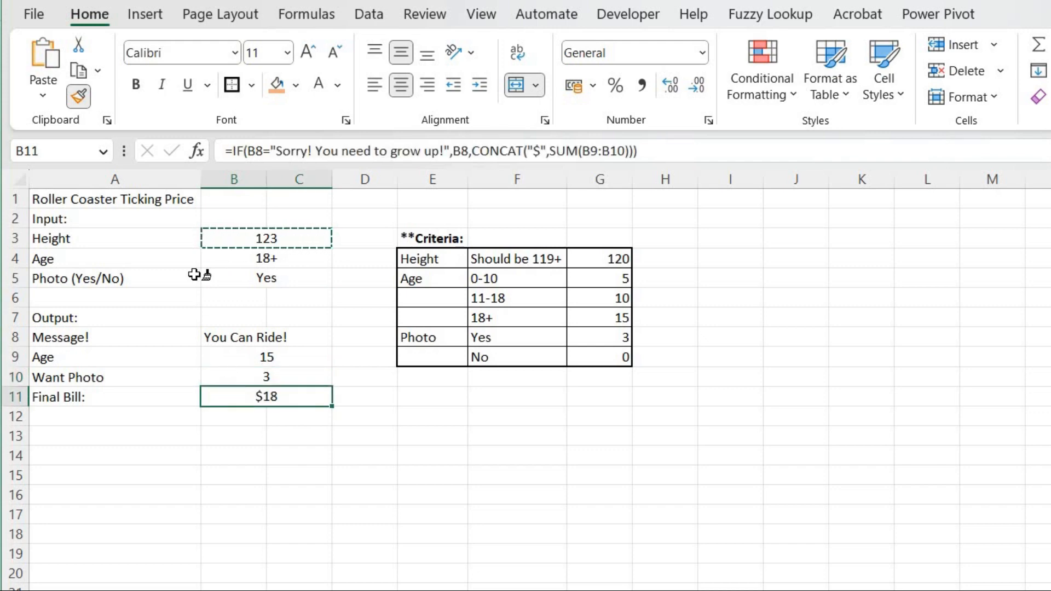
key("Escape")
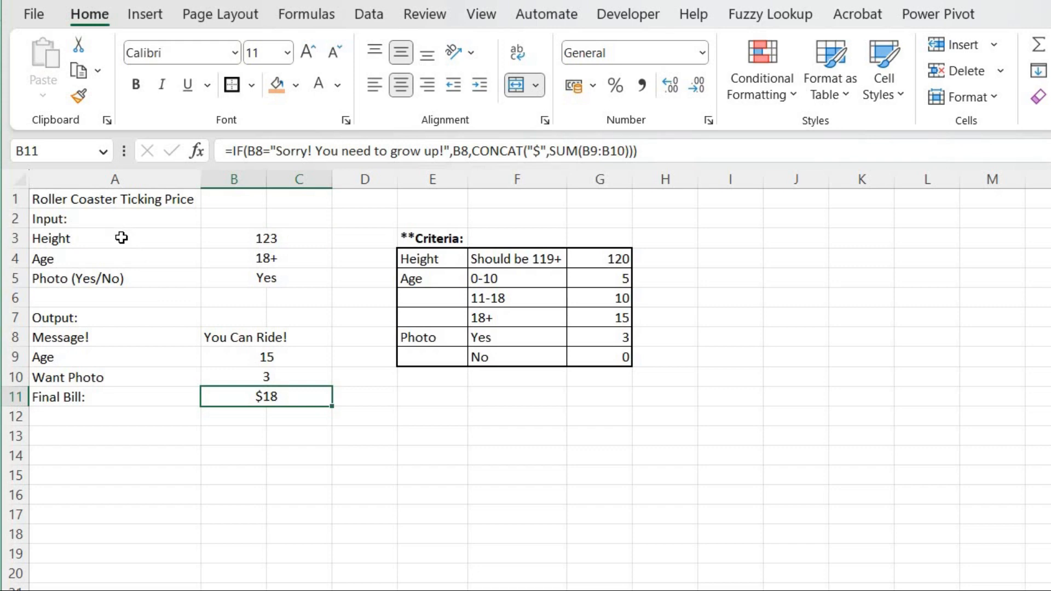
Give the input table A3:C5 all borders plus a thick outside border.
left_click_drag(121, 237, 247, 278)
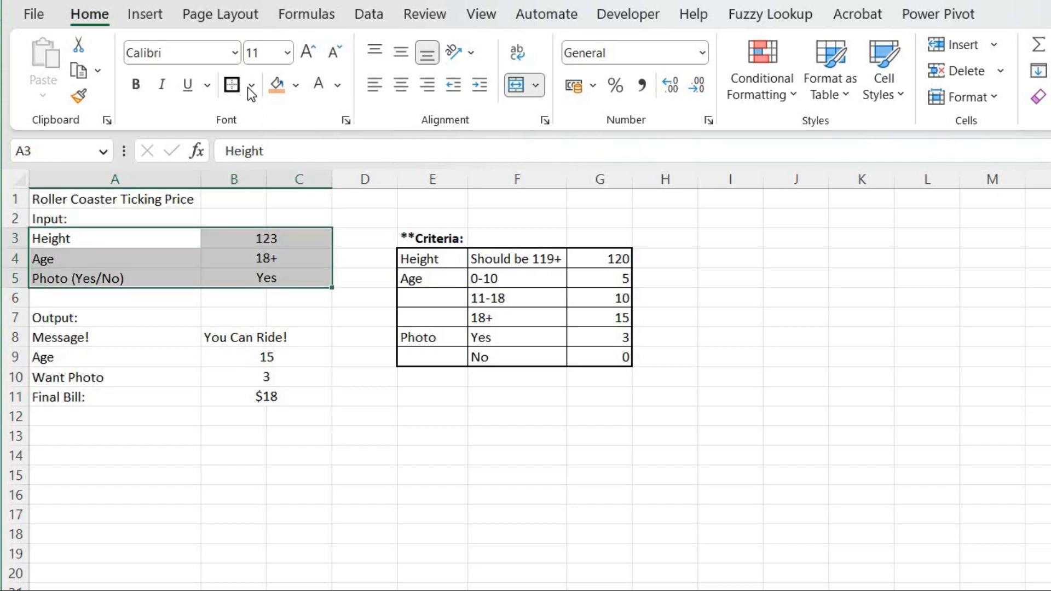
left_click(252, 84)
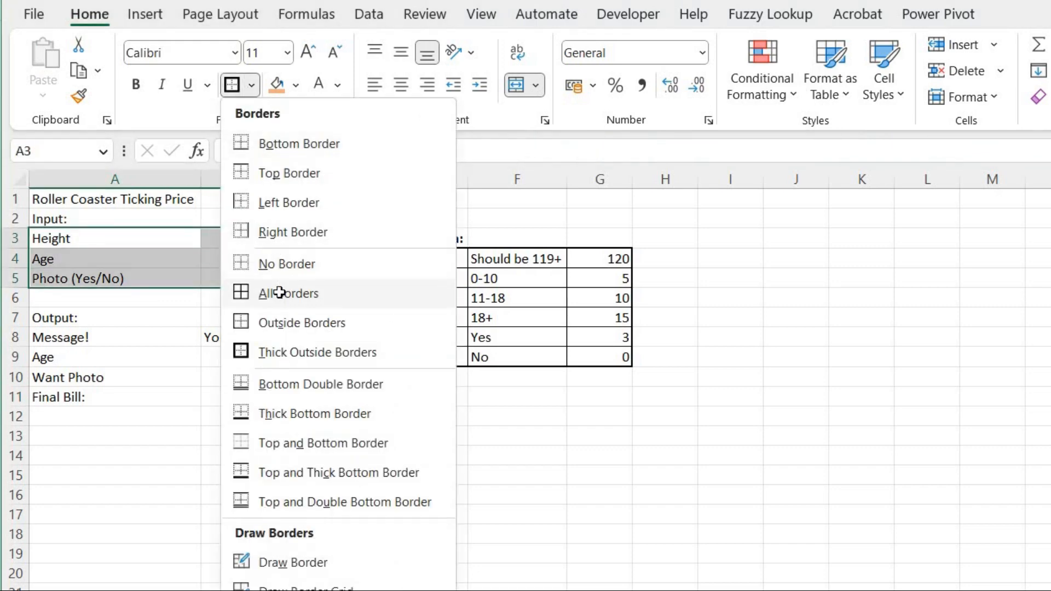
left_click(280, 293)
left_click(254, 86)
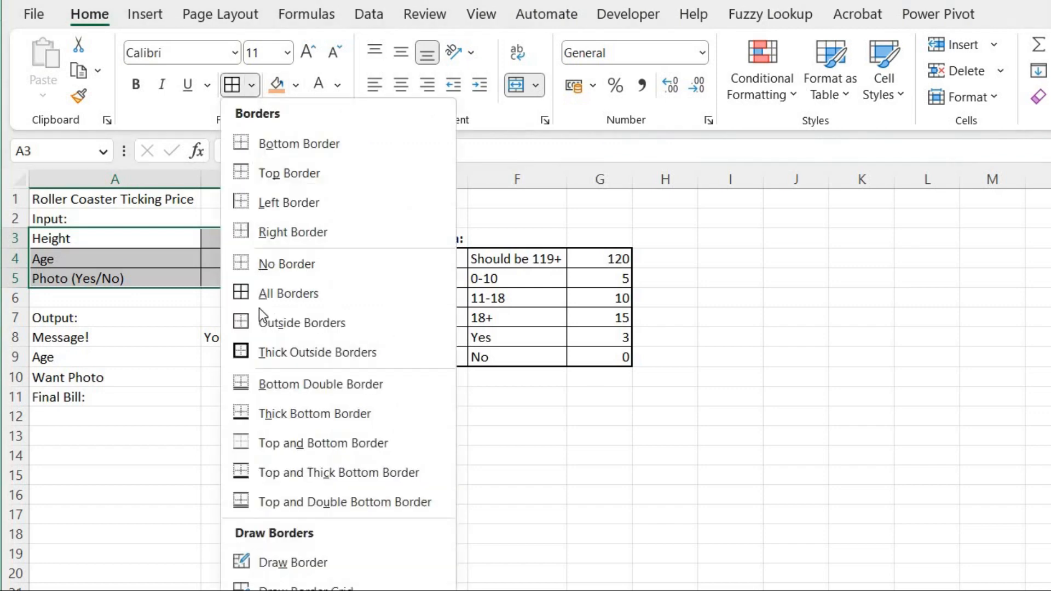
left_click(257, 352)
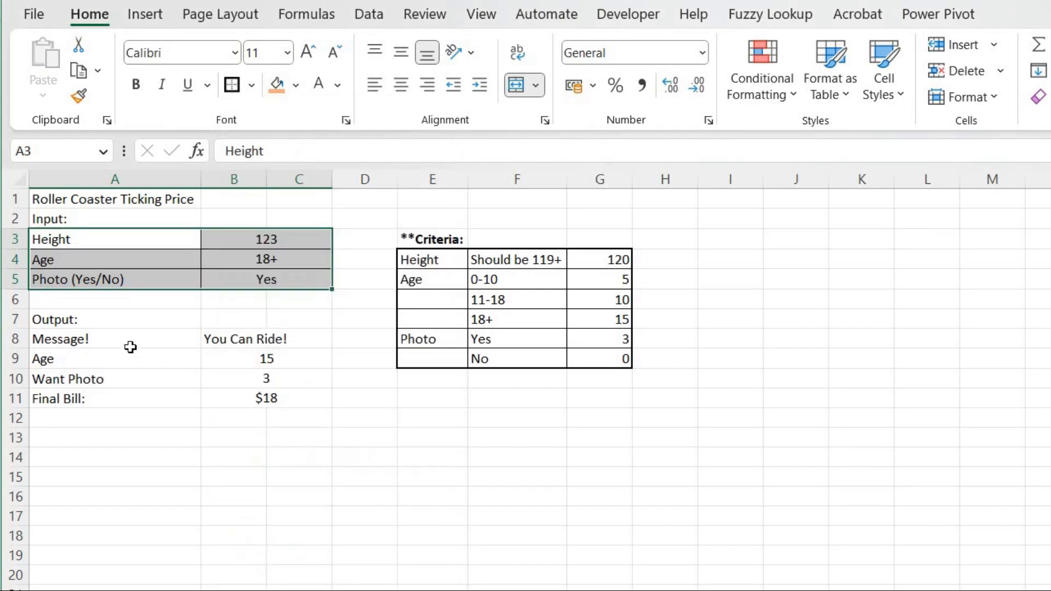
Give the output table A8:C11 all borders plus a thick outside border.
left_click_drag(126, 338, 228, 391)
left_click(250, 87)
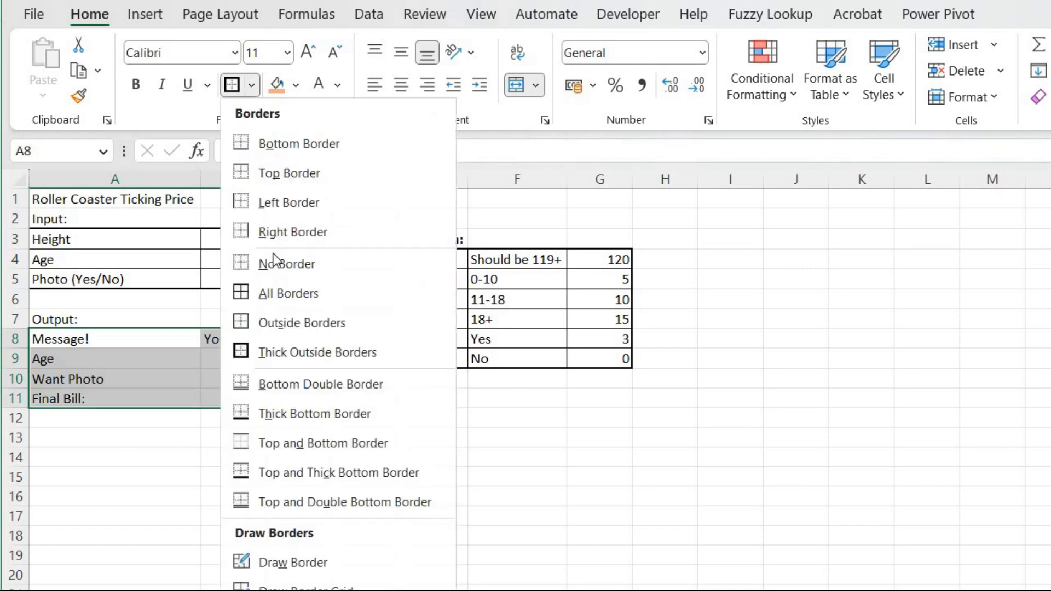
left_click(289, 293)
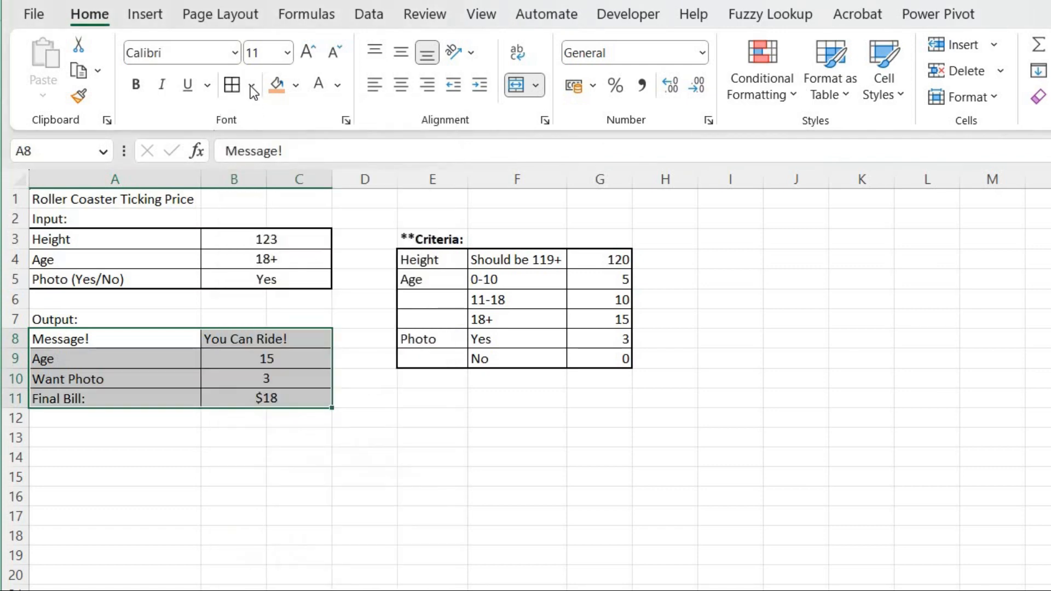
left_click(250, 85)
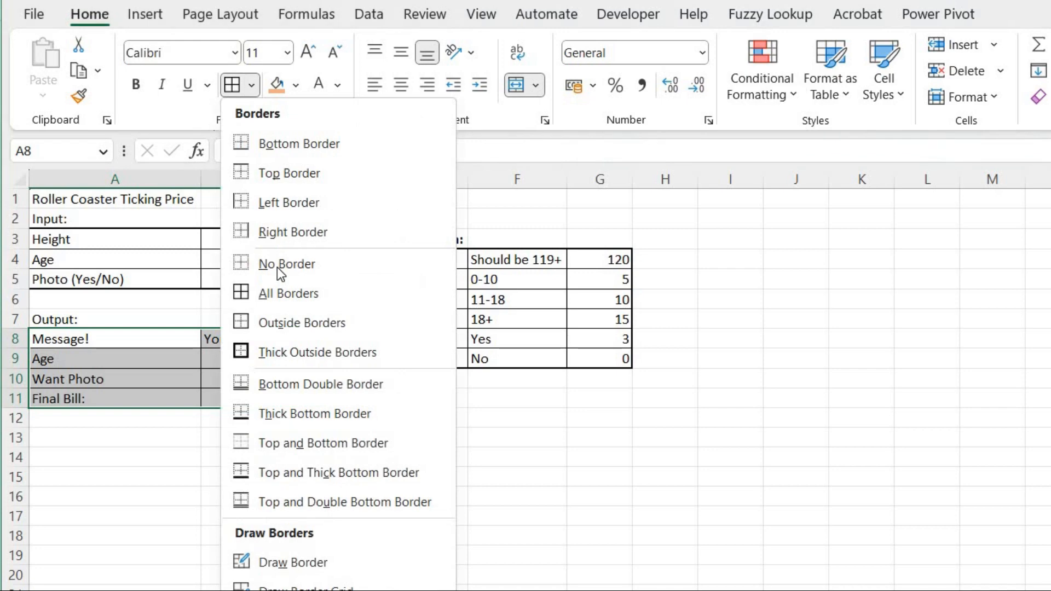
left_click(288, 352)
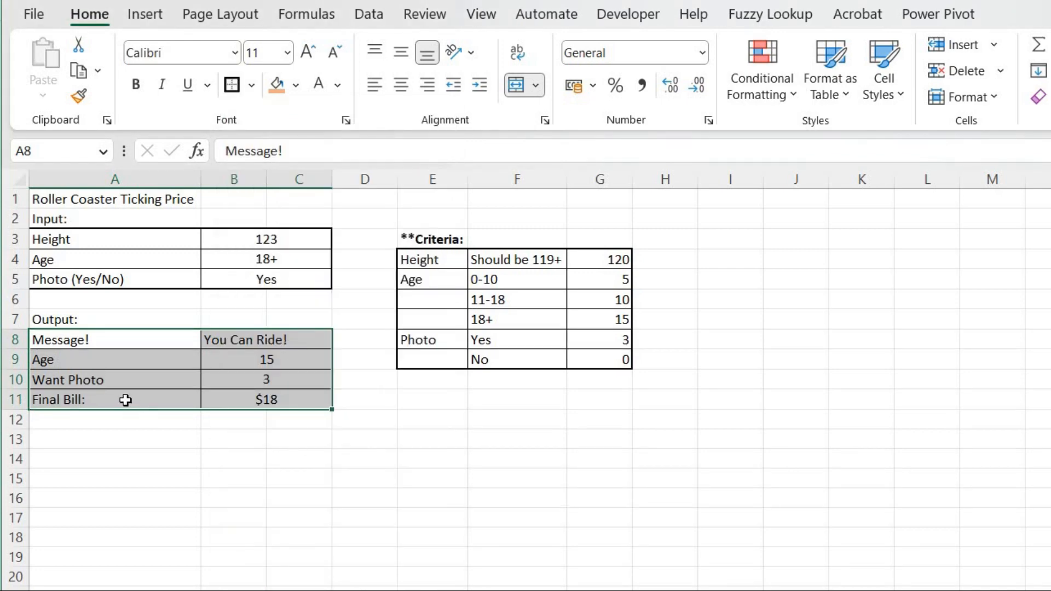
Merge and center the Final Bill label across A11:A12.
left_click_drag(127, 406, 126, 415)
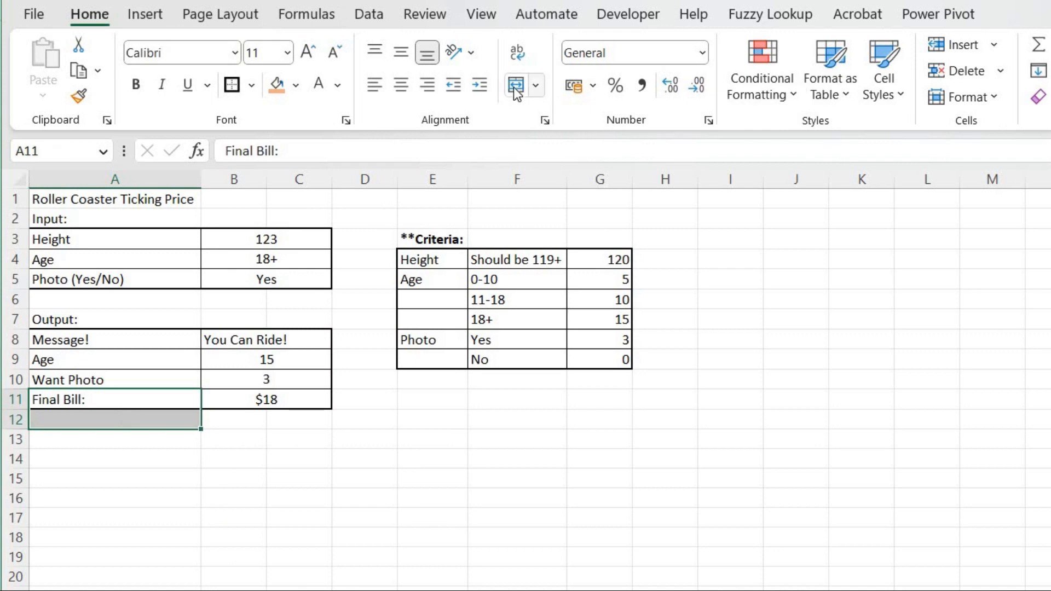
left_click(515, 86)
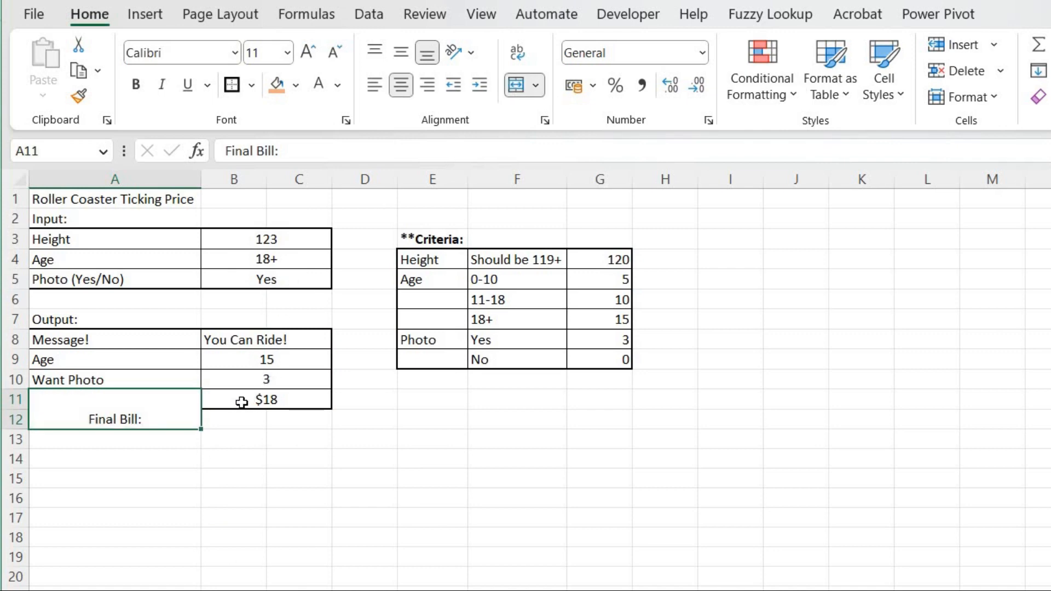
Merge and center the final bill value across B11:C12.
left_click_drag(257, 402, 308, 419)
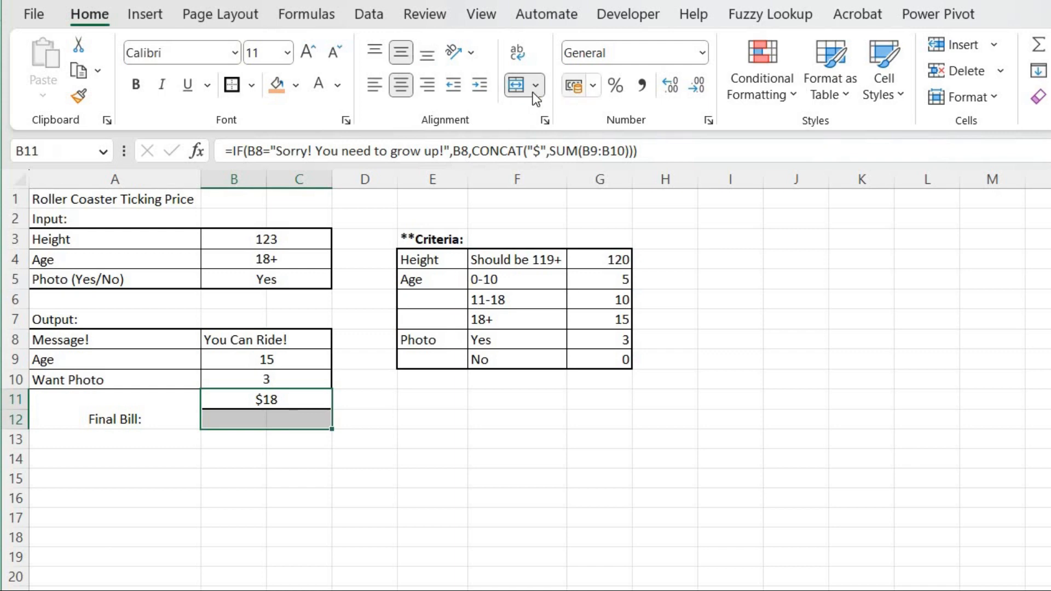
left_click(519, 85)
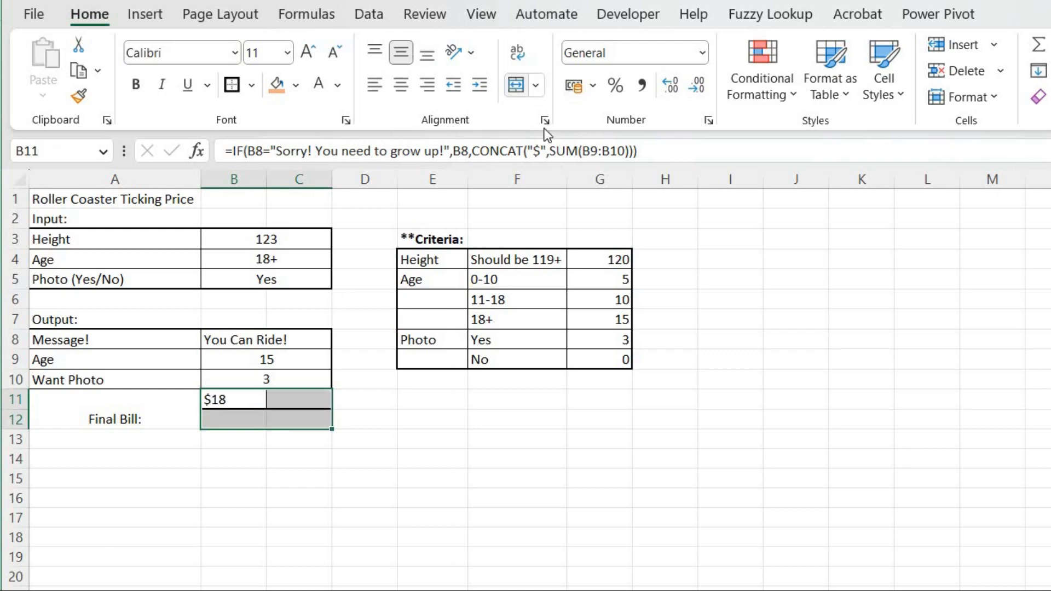
left_click(518, 83)
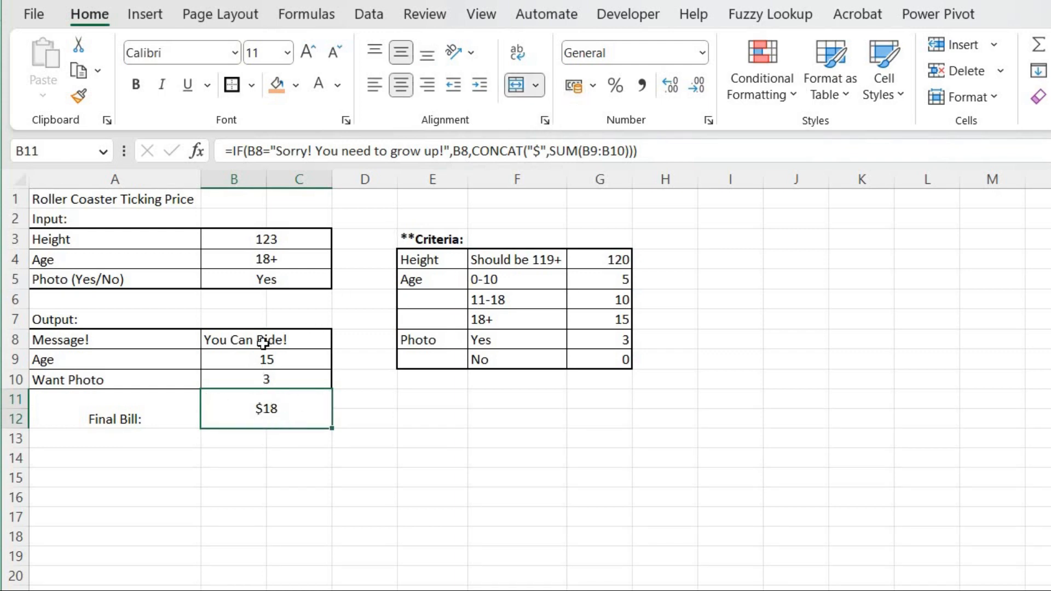
Change the height input in B3 to 118.
left_click(262, 239)
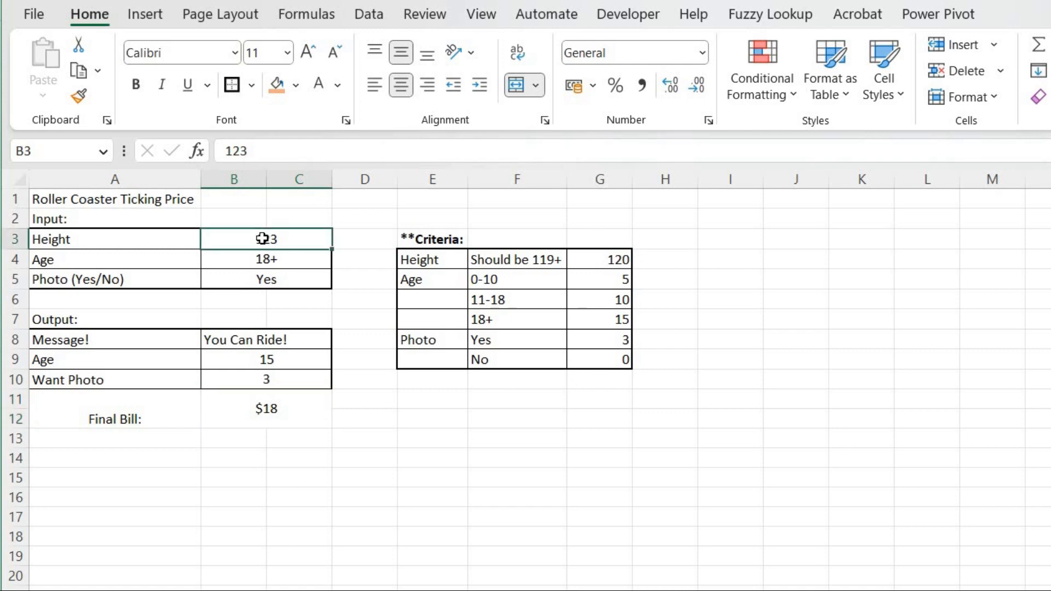
type("118")
key("Return")
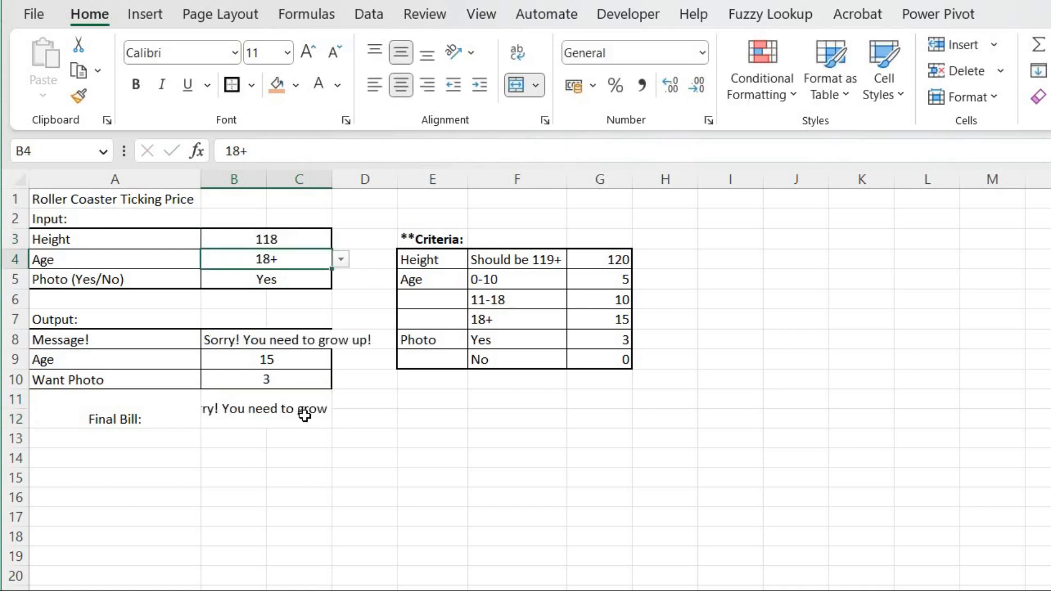
Re-merge and center the final bill value across B11:G12.
left_click_drag(303, 413, 575, 413)
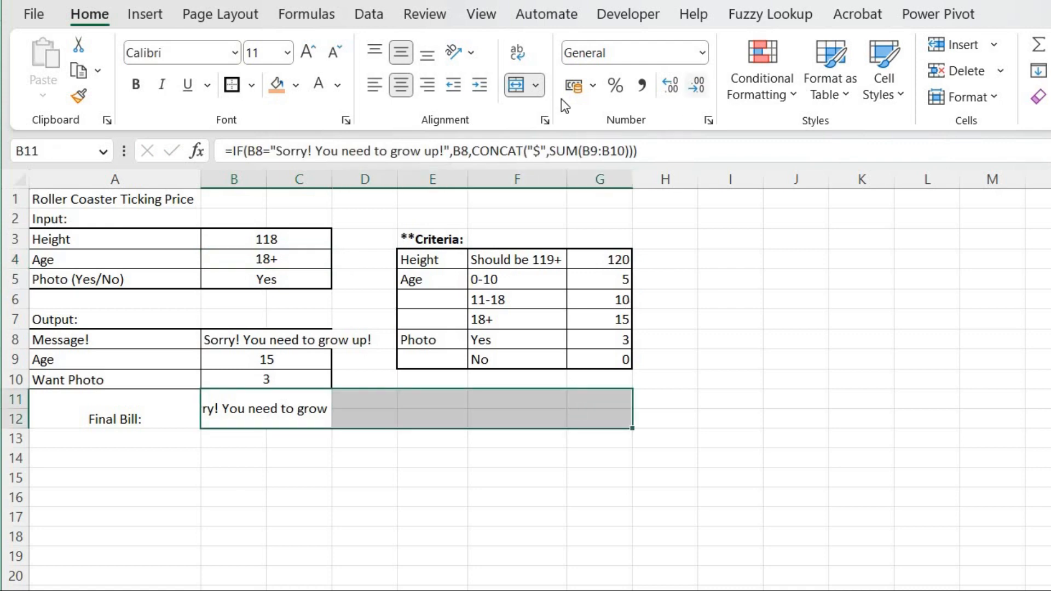
left_click(515, 85)
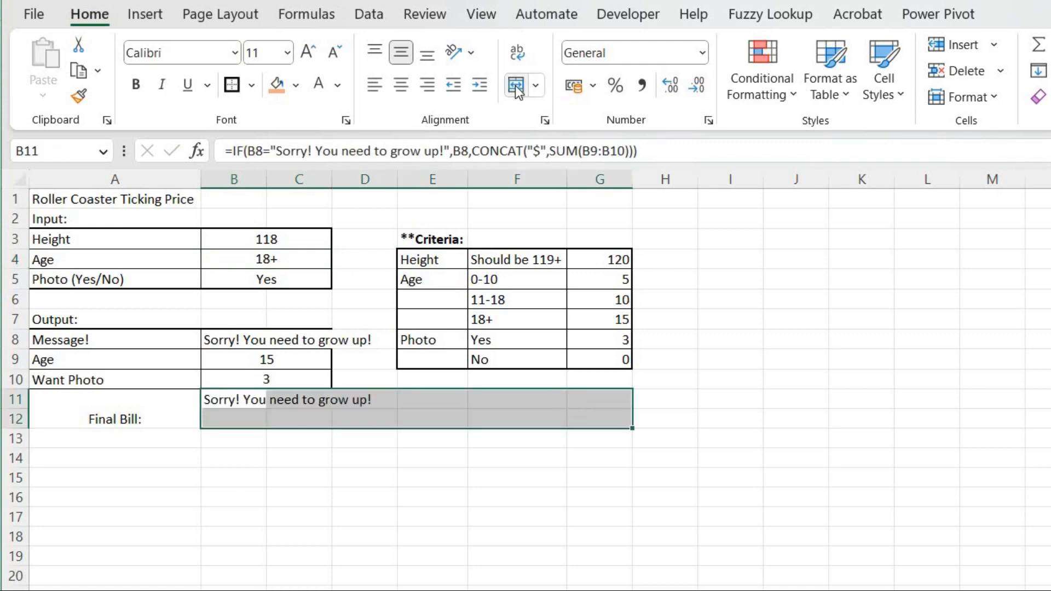
left_click(515, 86)
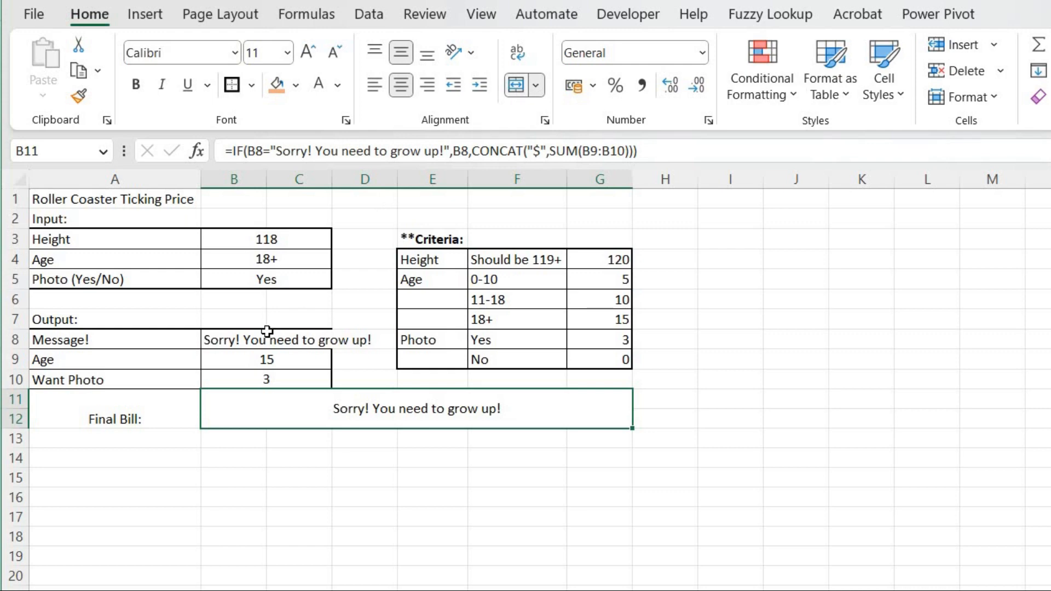
Vertically center the final bill row A11:G12.
left_click(96, 403)
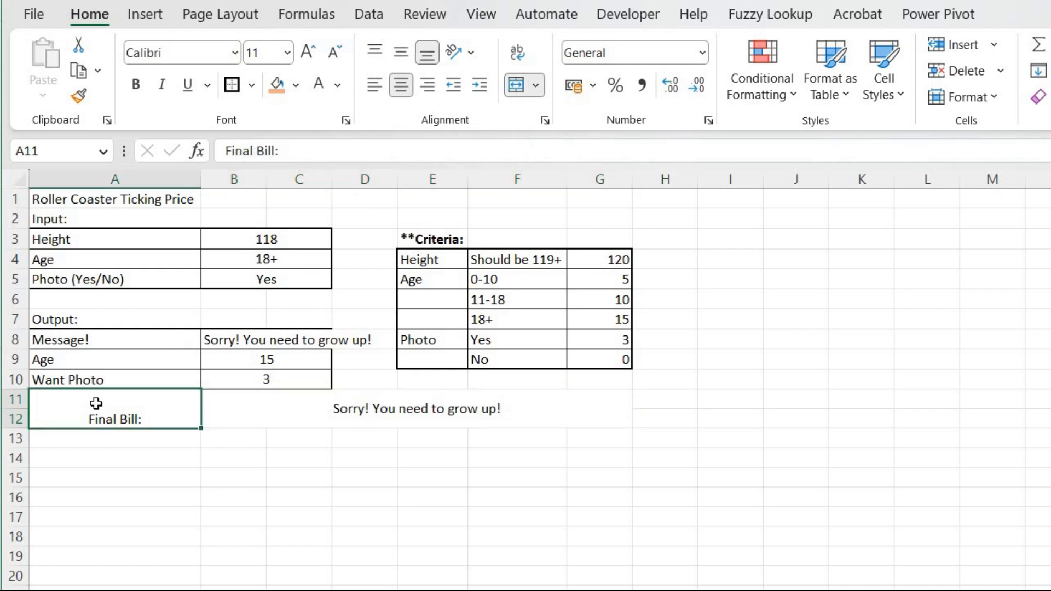
left_click_drag(96, 404, 417, 409)
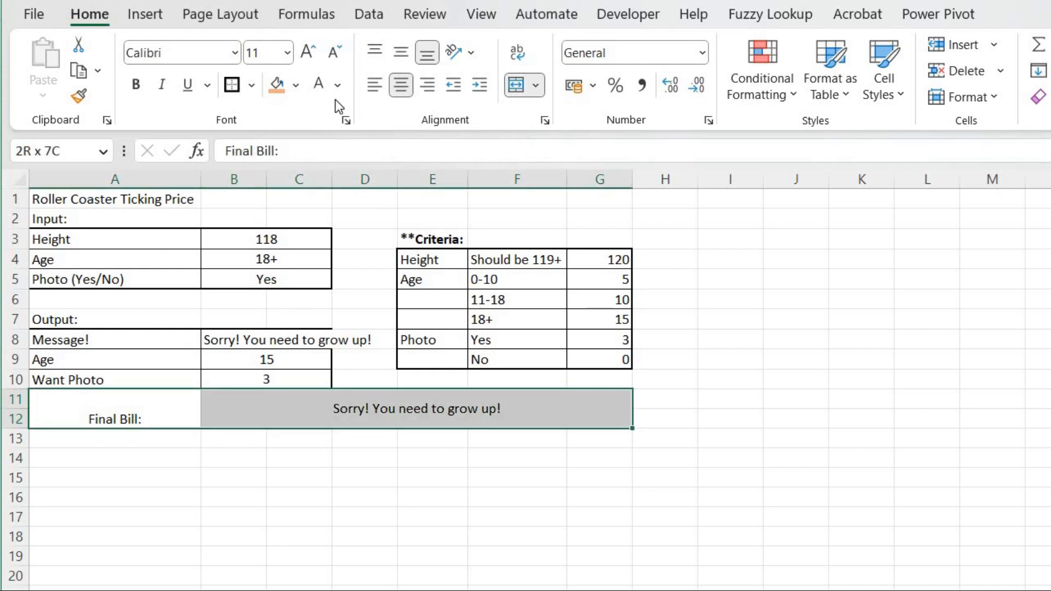
left_click(406, 50)
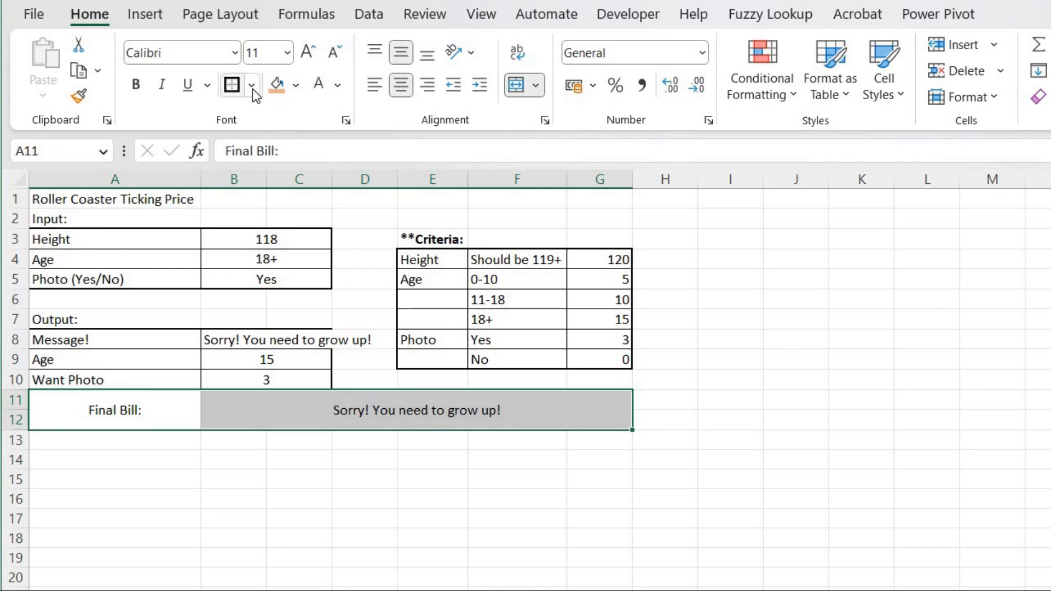
Add a thick outside border around the final bill cells in A11:G12.
left_click(251, 85)
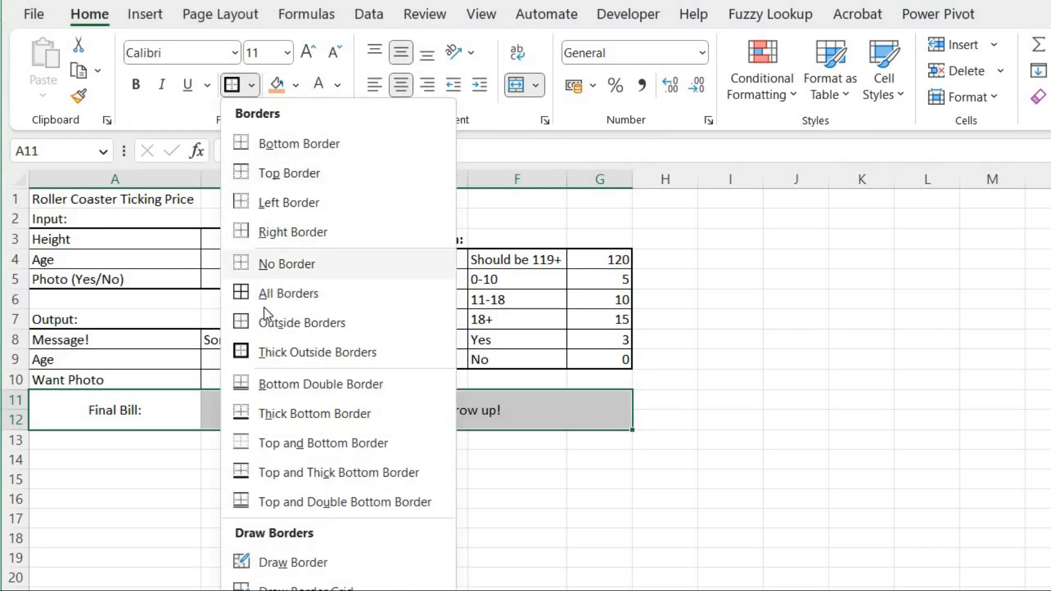
left_click(163, 503)
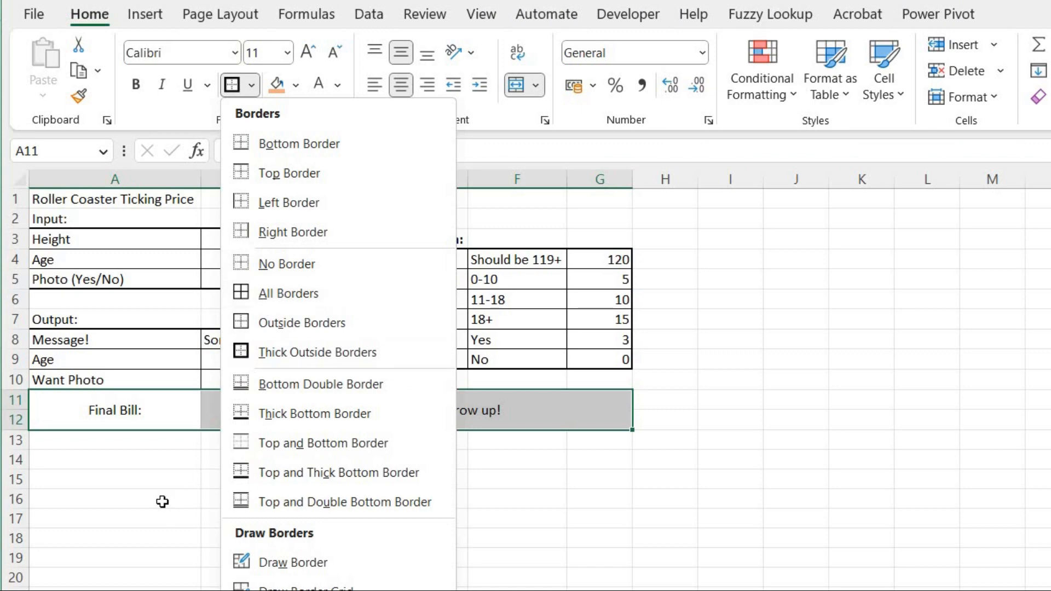
left_click(147, 416)
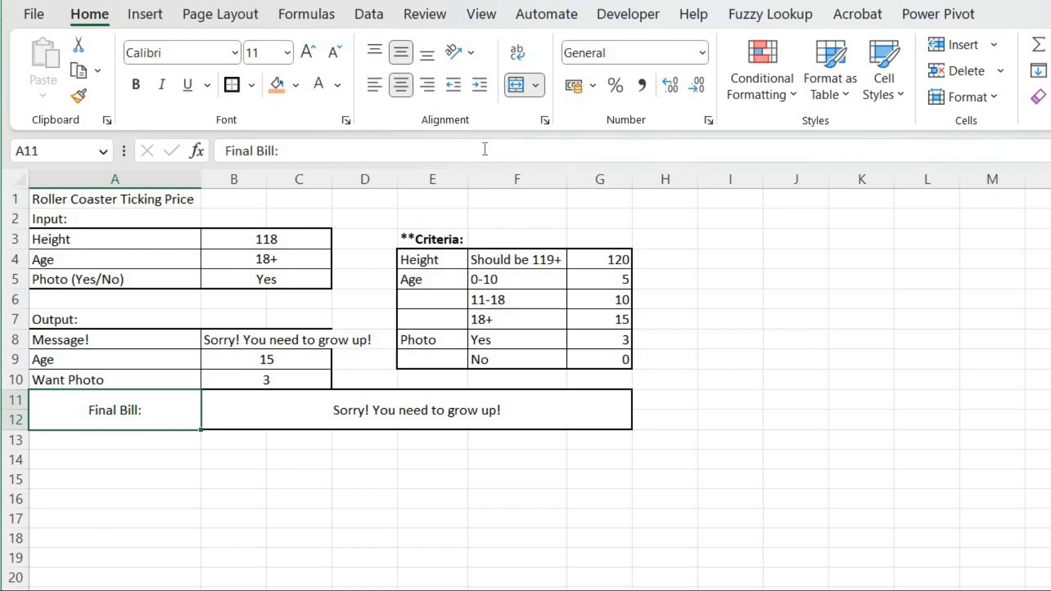
Right-align the Final Bill label in A11 and fill it with light orange.
left_click(434, 85)
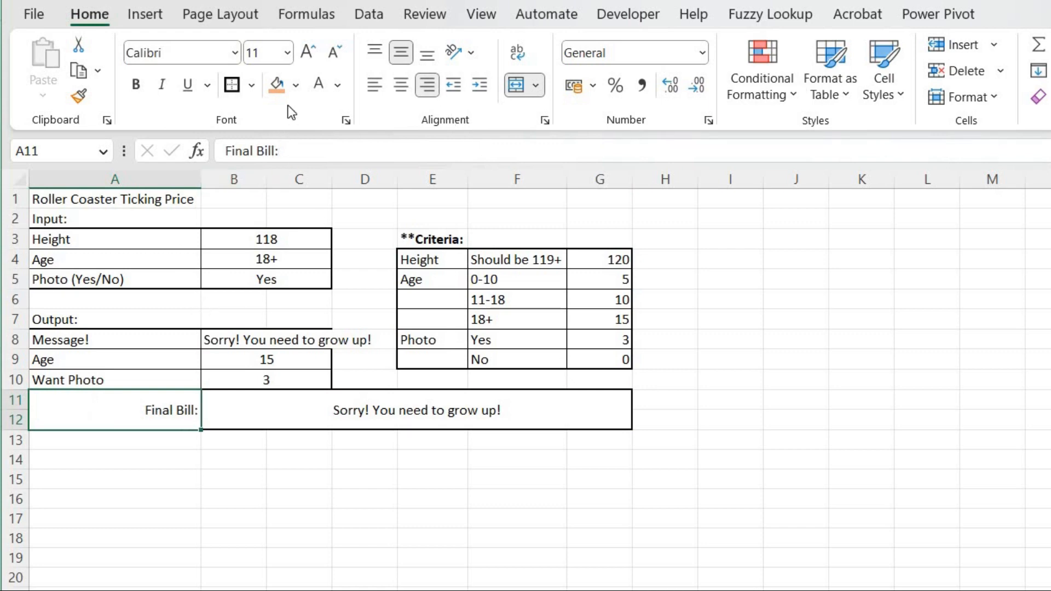
left_click(296, 86)
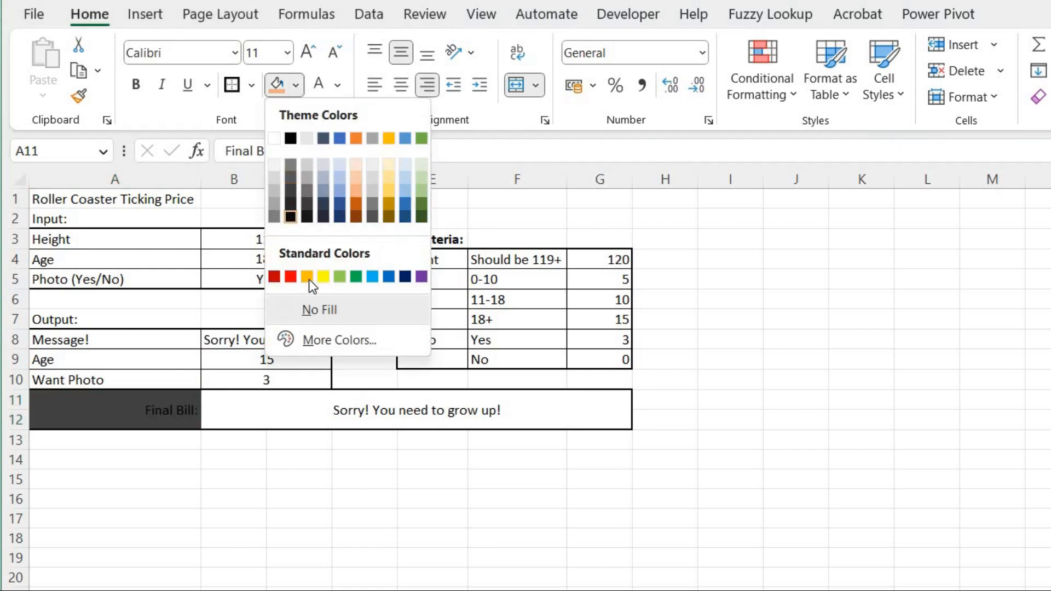
left_click(356, 192)
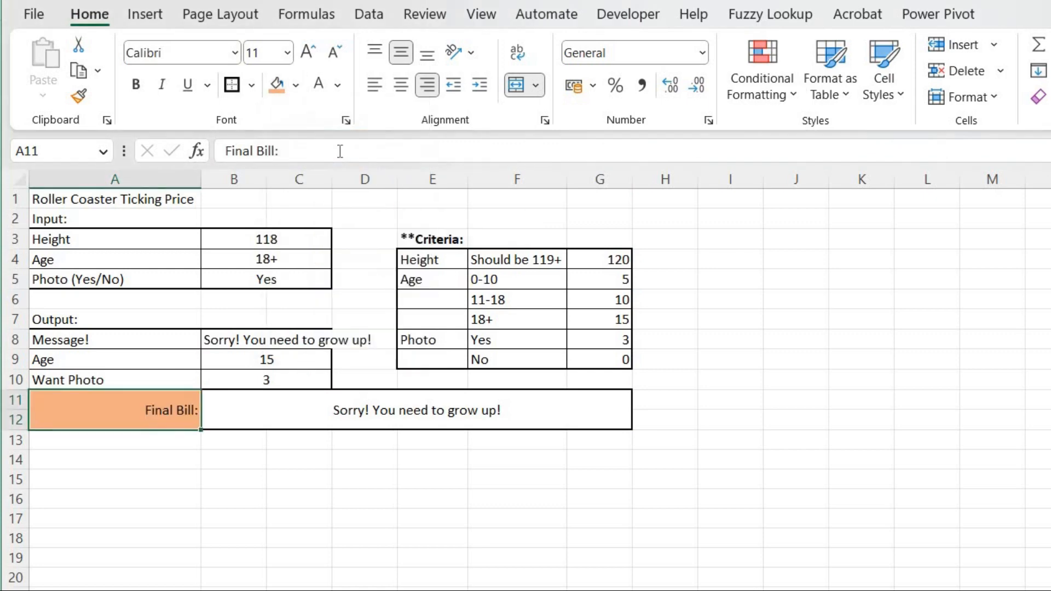
Fill the merged final bill value B11:G12 with the same light orange.
left_click(339, 405)
left_click(278, 86)
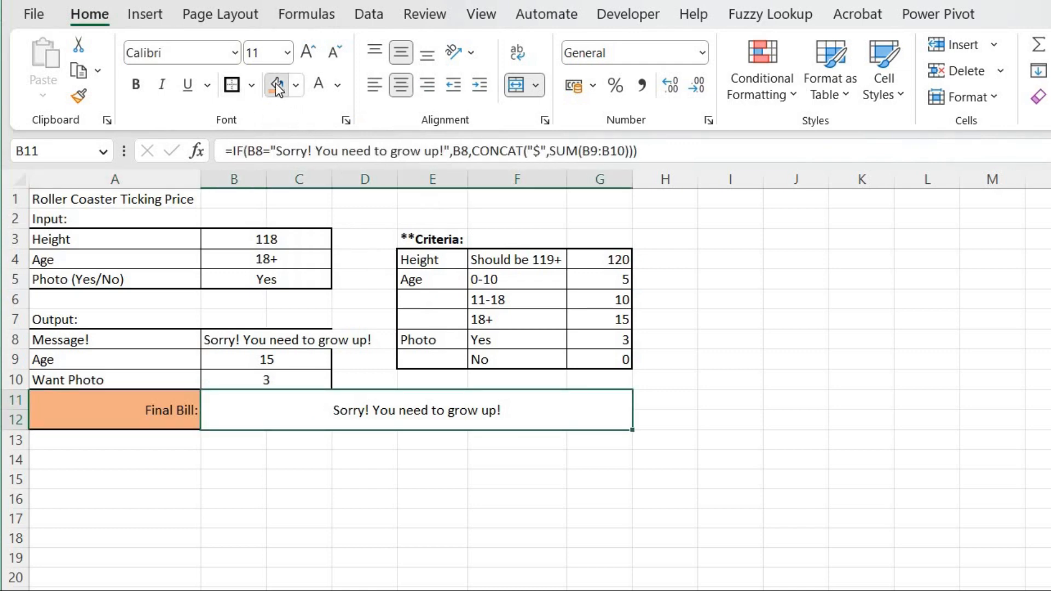
left_click(296, 501)
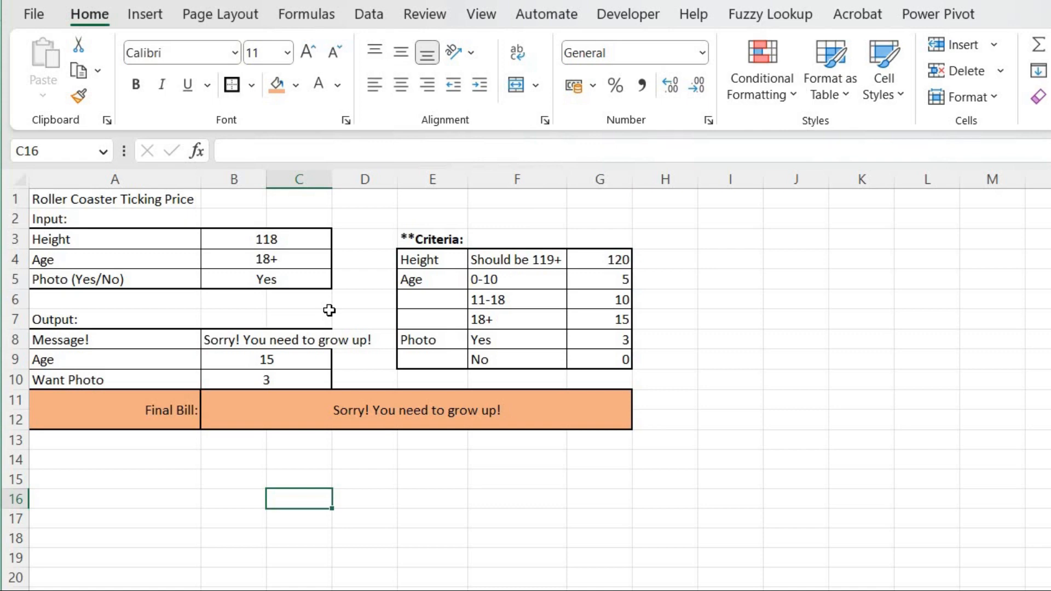
Autofit column B to the message width and center the message in B8.
left_click(234, 343)
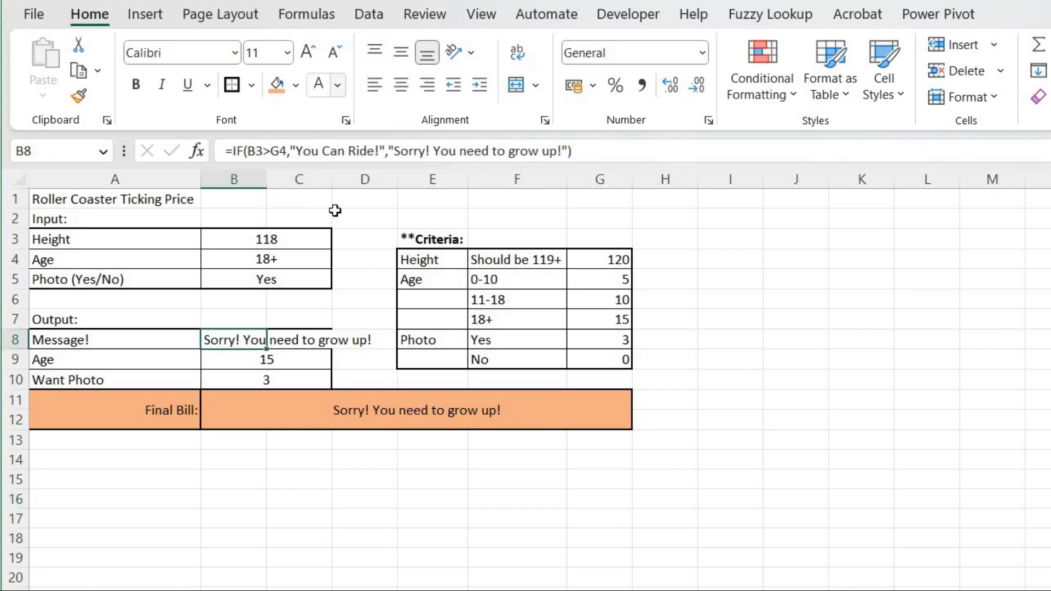
double_click(267, 175)
left_click_drag(410, 343, 328, 348)
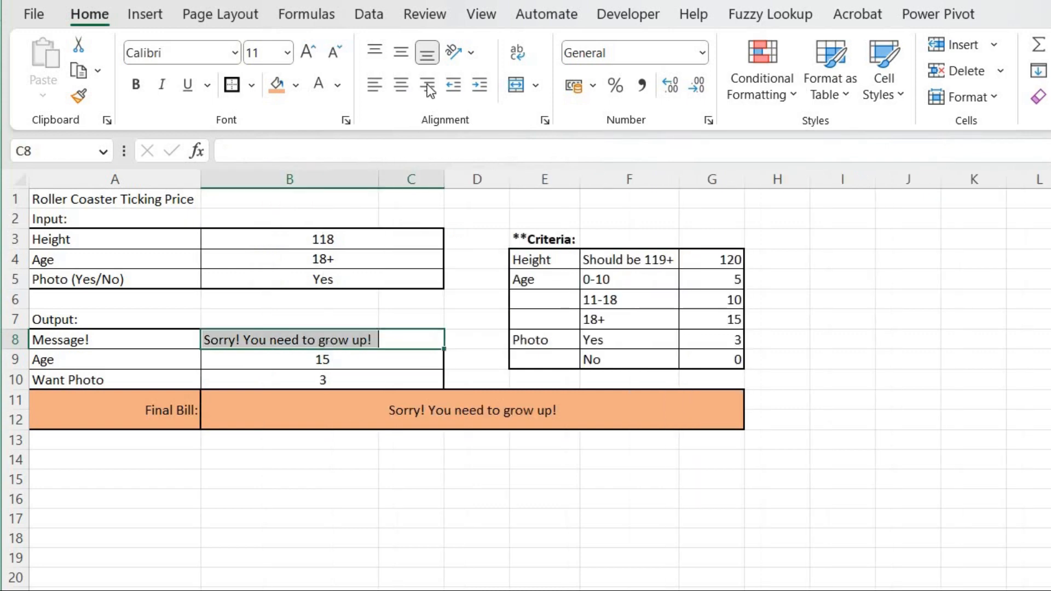
left_click(516, 92)
left_click(516, 92)
left_click(516, 92)
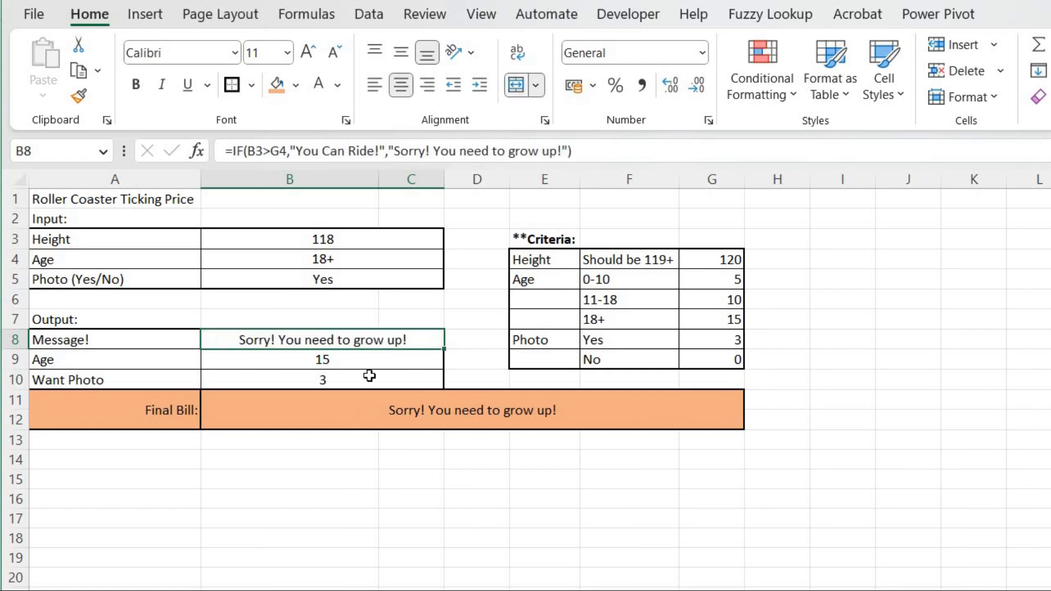
Set the title in A1 to font size 24.
left_click(379, 356)
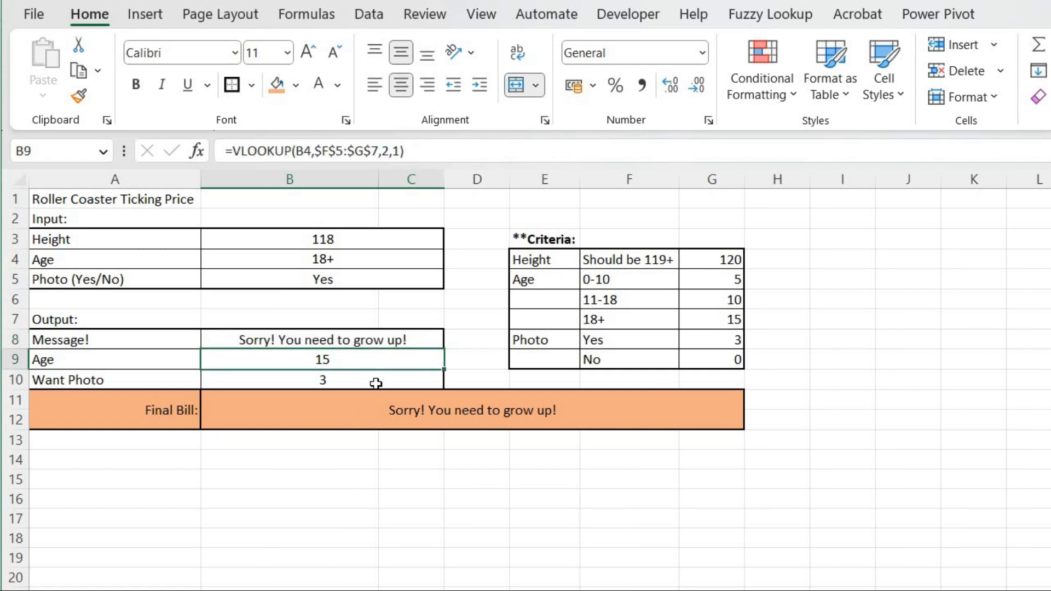
left_click(376, 384)
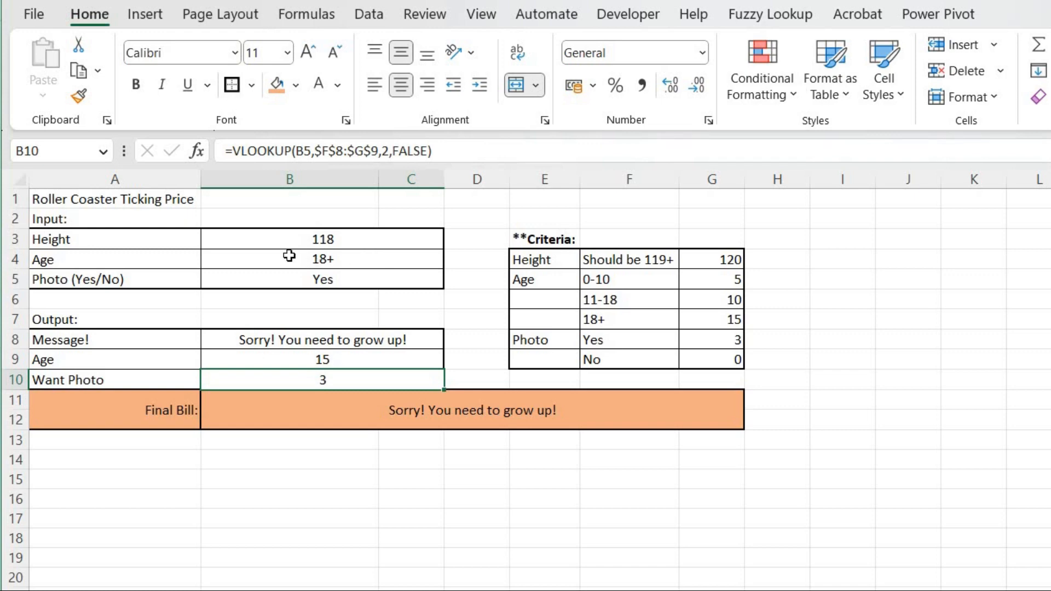
left_click(136, 202)
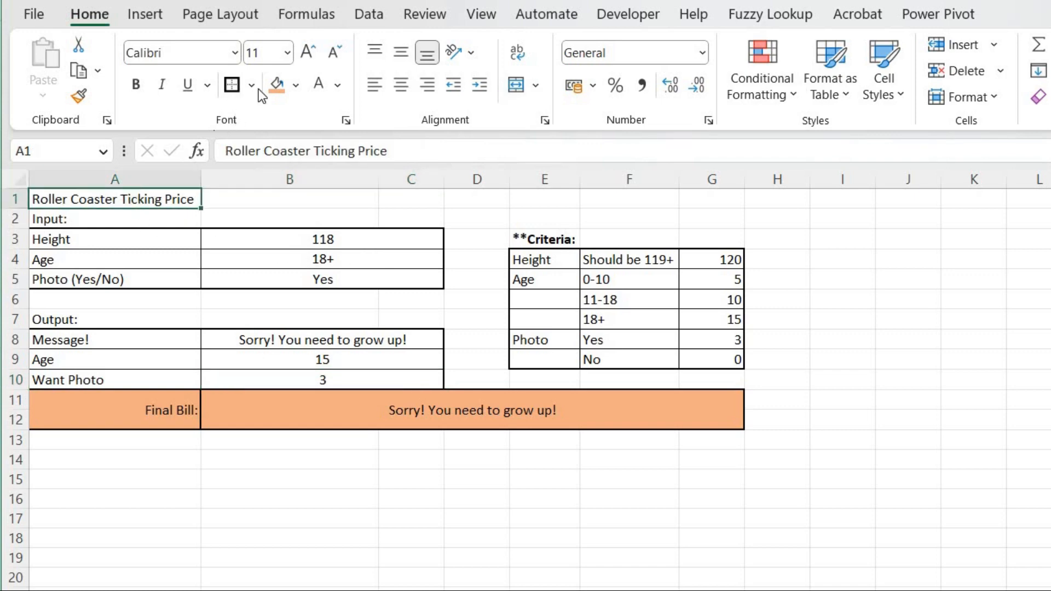
left_click(288, 54)
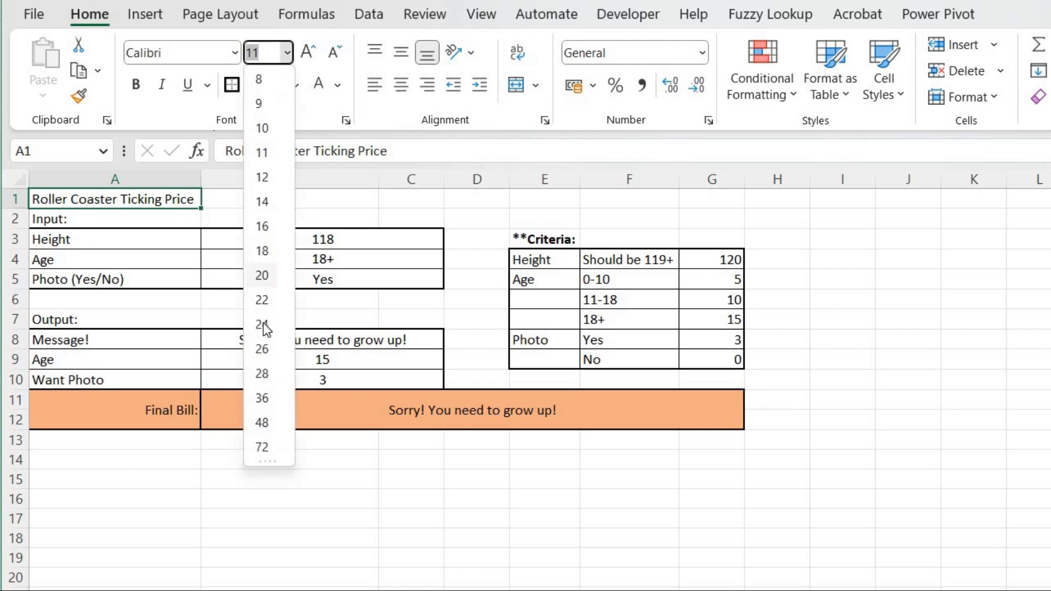
left_click(263, 326)
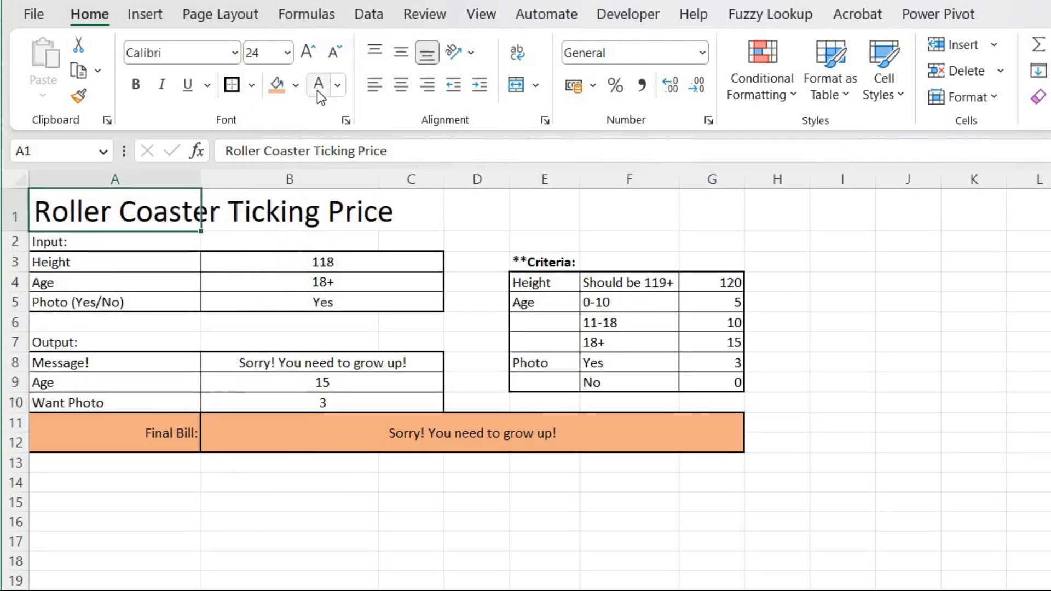
Give the title white text and a dark blue fill.
left_click(318, 87)
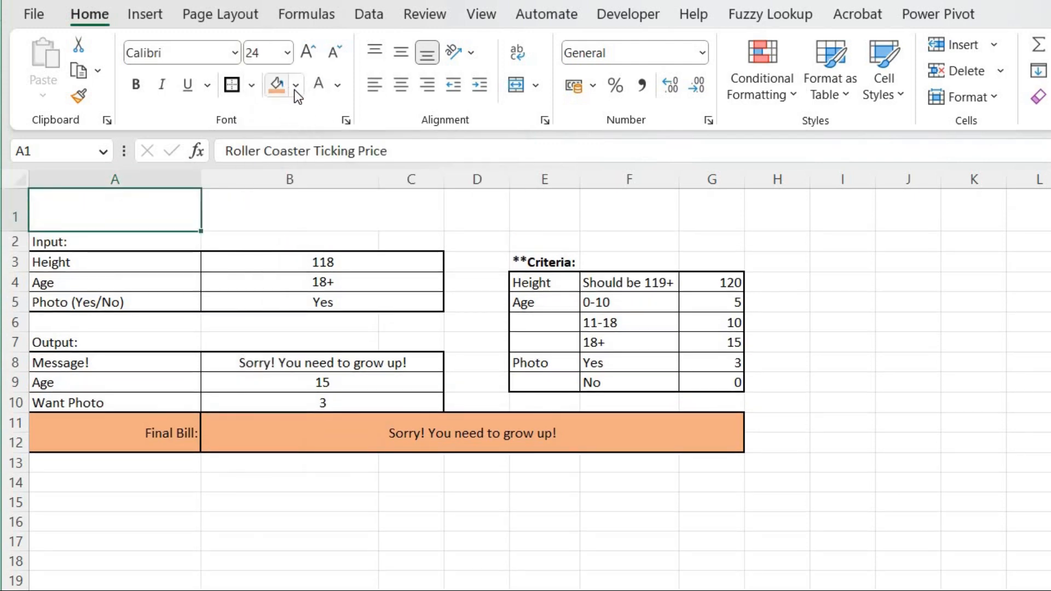
left_click(296, 86)
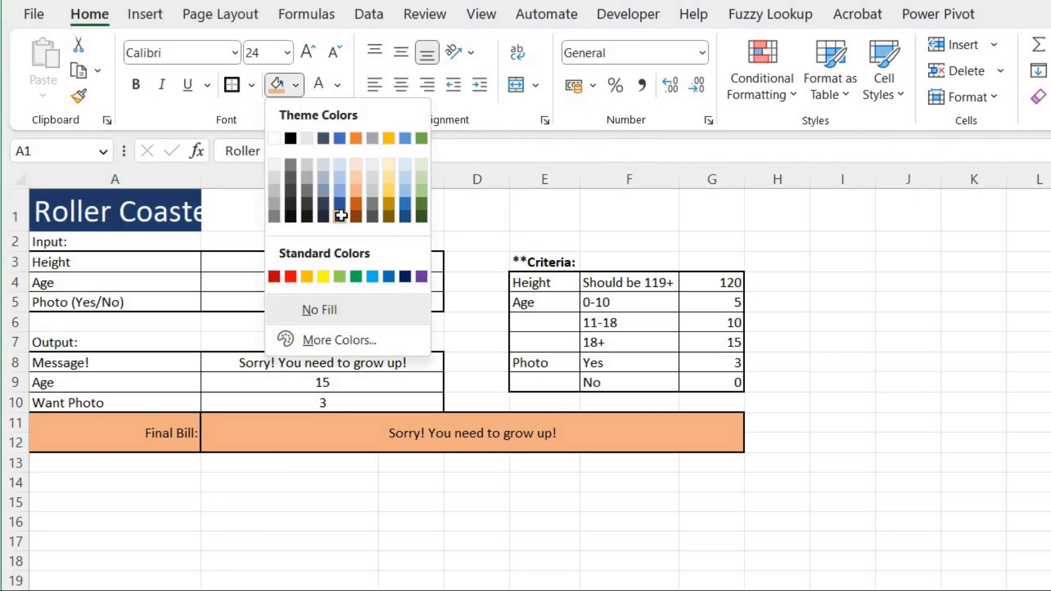
left_click(340, 216)
Merge and center the title across A1:G1.
left_click_drag(715, 205, 175, 195)
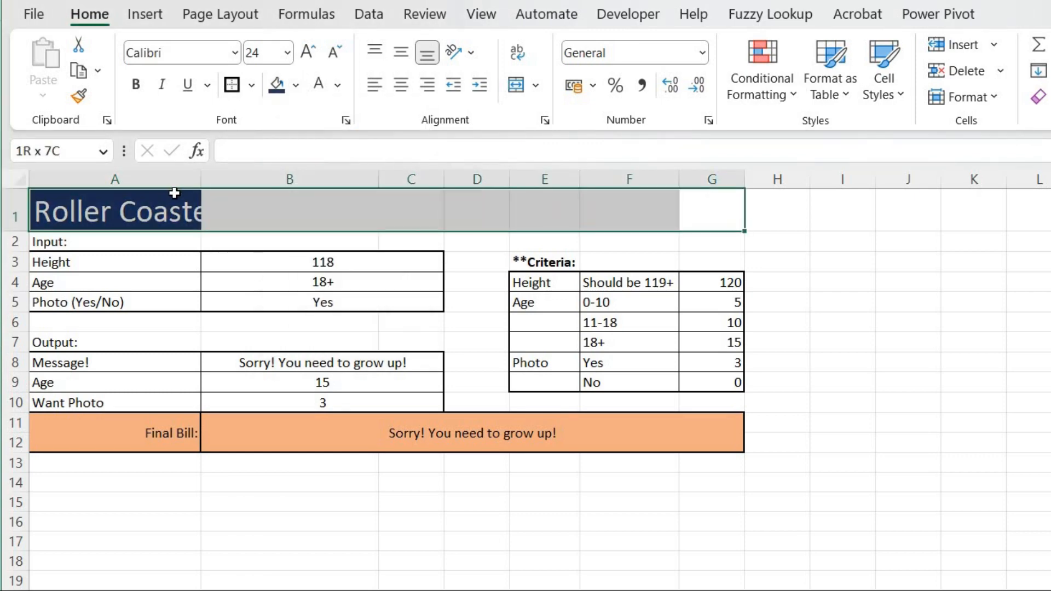
left_click(511, 87)
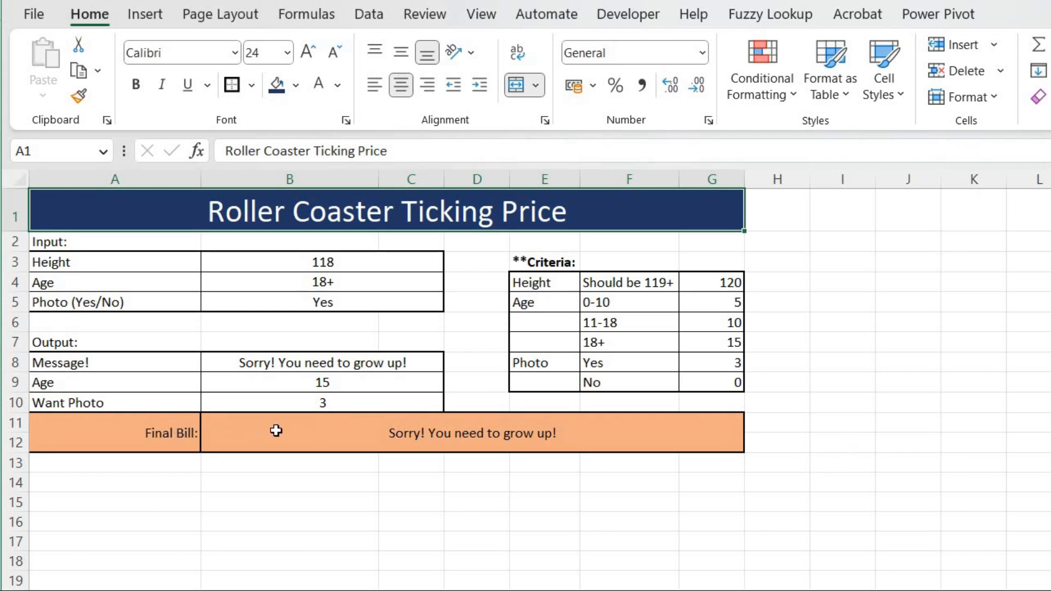
Set the final bill row A11:G12 to font size 22 and bold.
left_click_drag(164, 432, 276, 433)
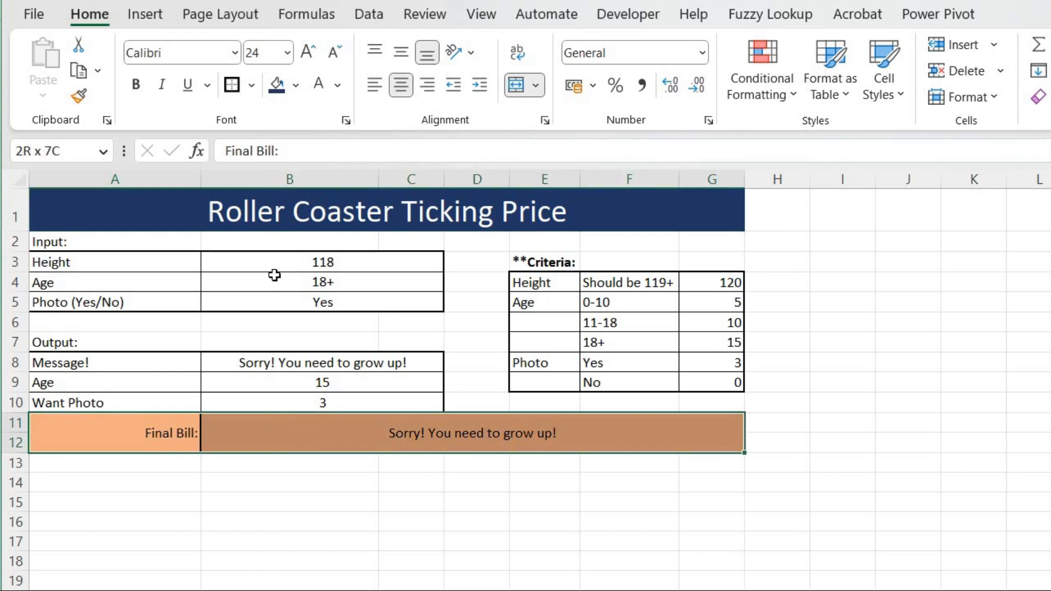
left_click(287, 53)
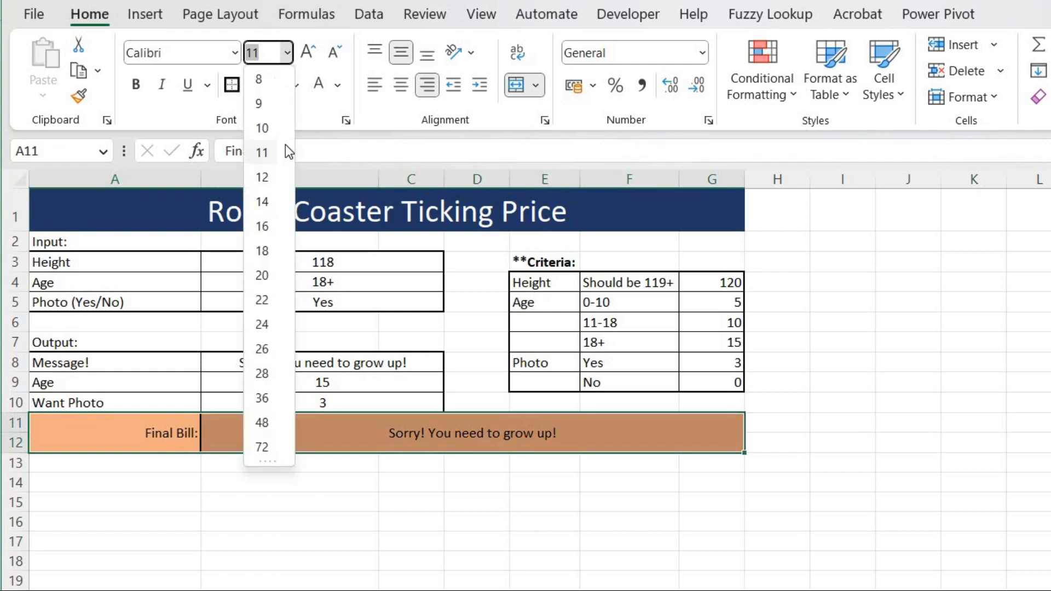
left_click(264, 300)
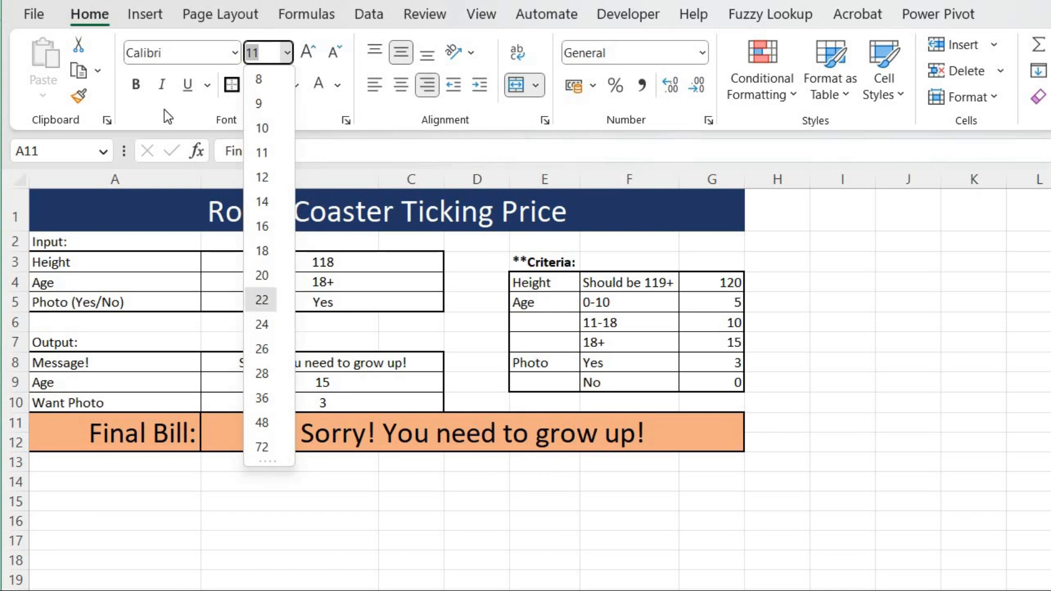
left_click(129, 85)
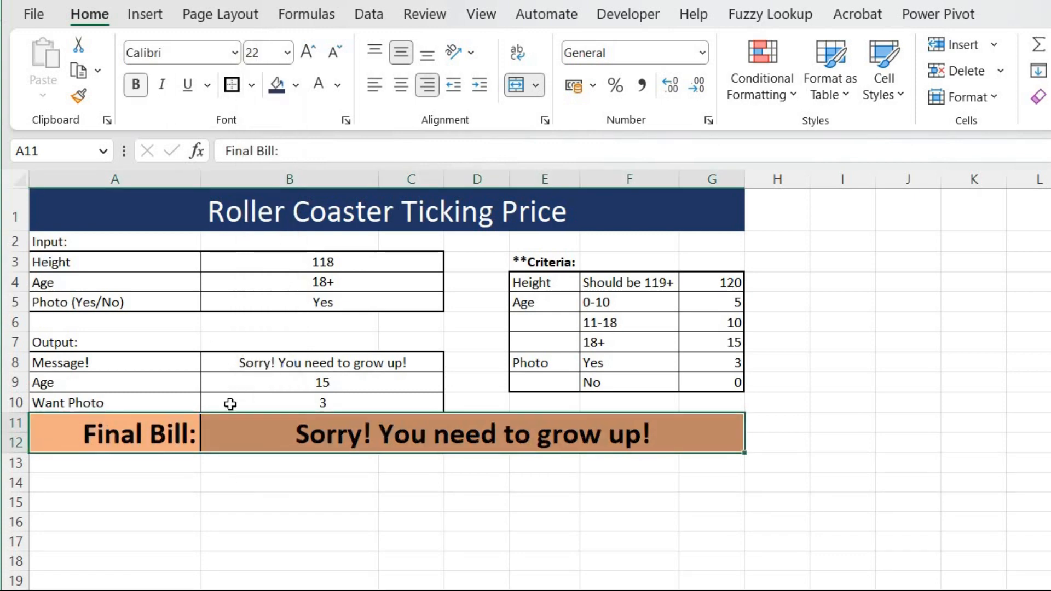
left_click(320, 546)
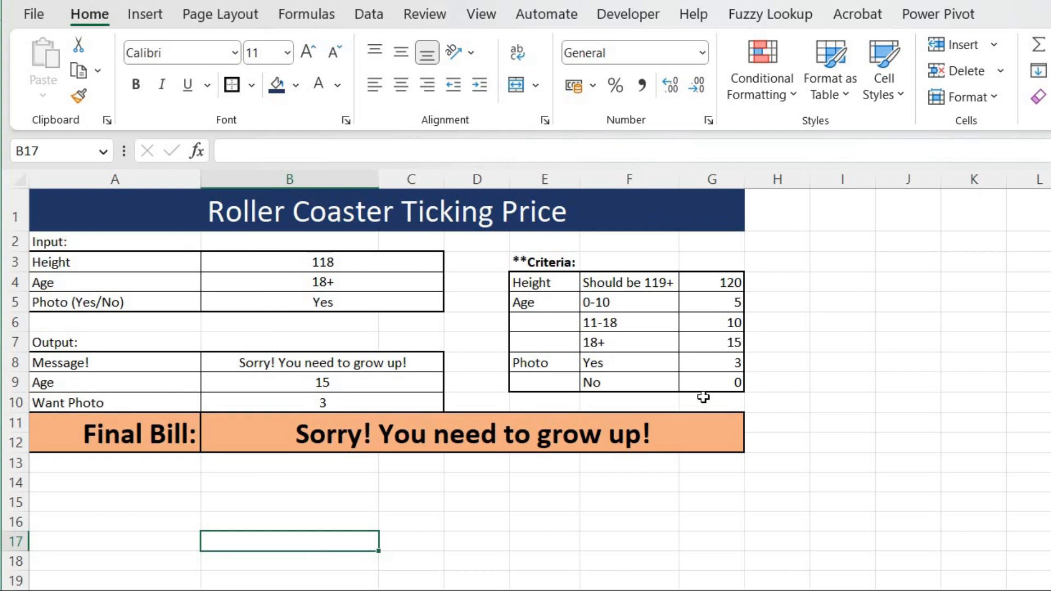
Apply borders to the age rows E5:G7 and the label column E4:E9 of the criteria table.
left_click_drag(557, 301, 712, 343)
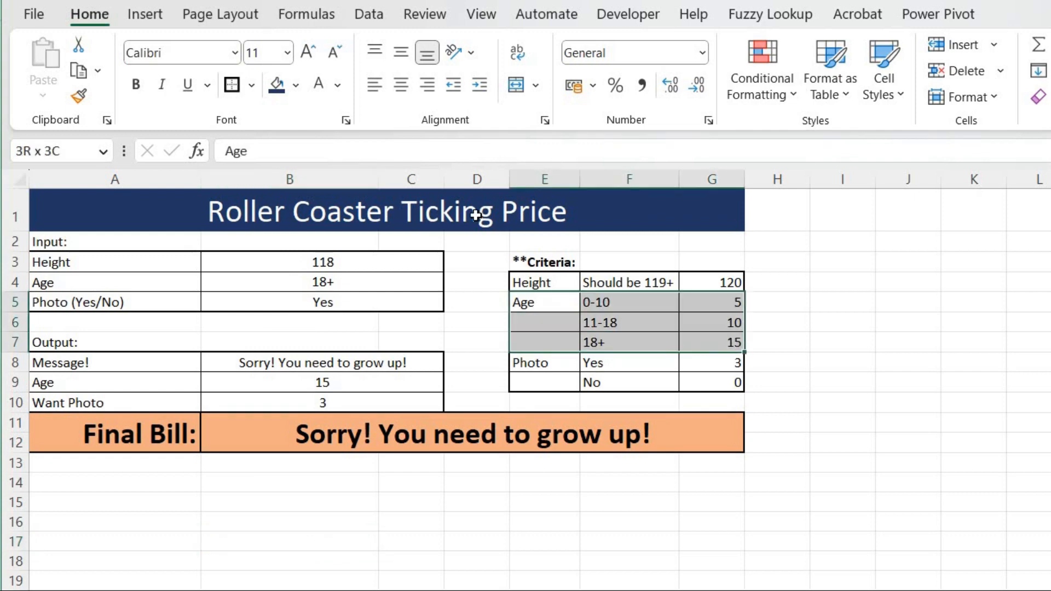
left_click(223, 84)
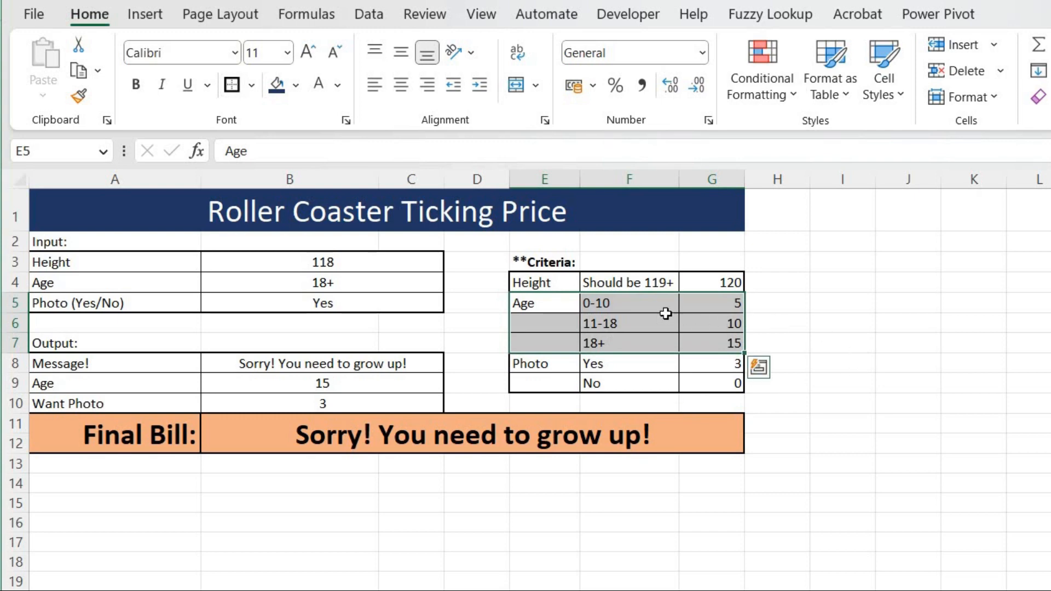
left_click_drag(545, 283, 548, 377)
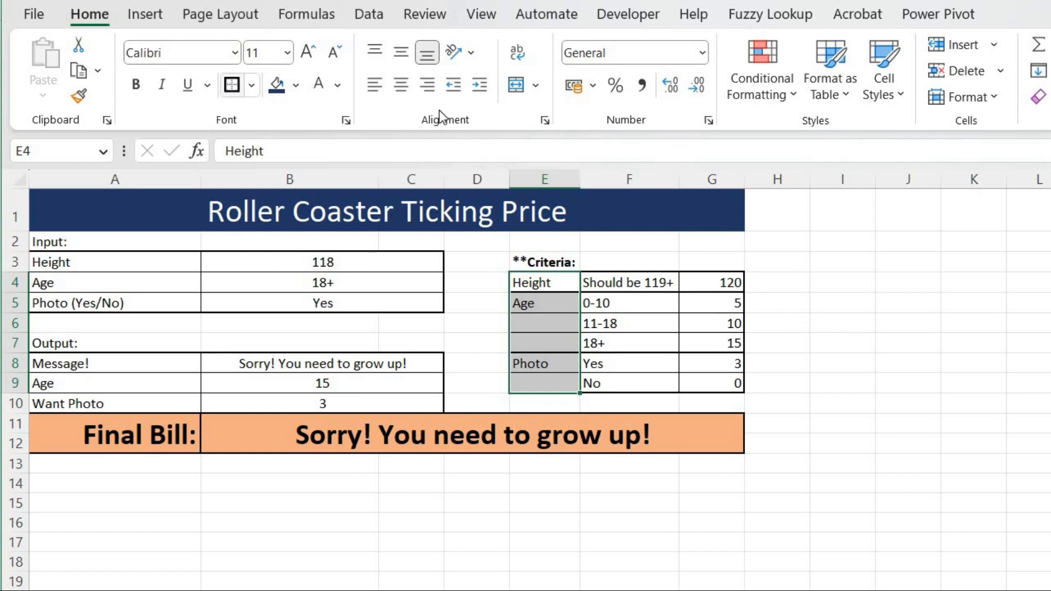
left_click(835, 294)
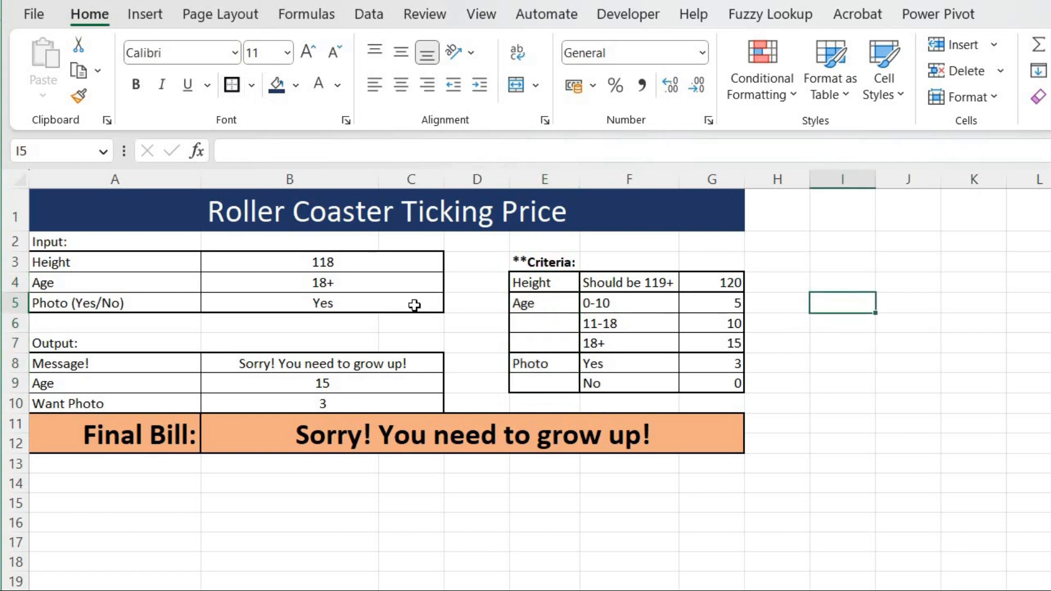
Change the height input in B3 to 123.
left_click(340, 266)
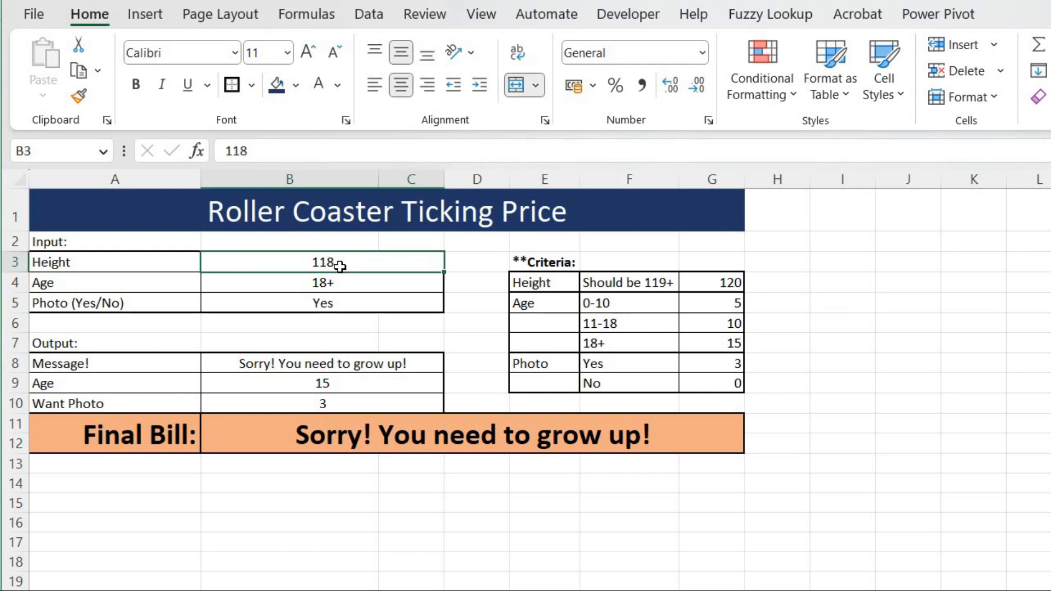
type("123")
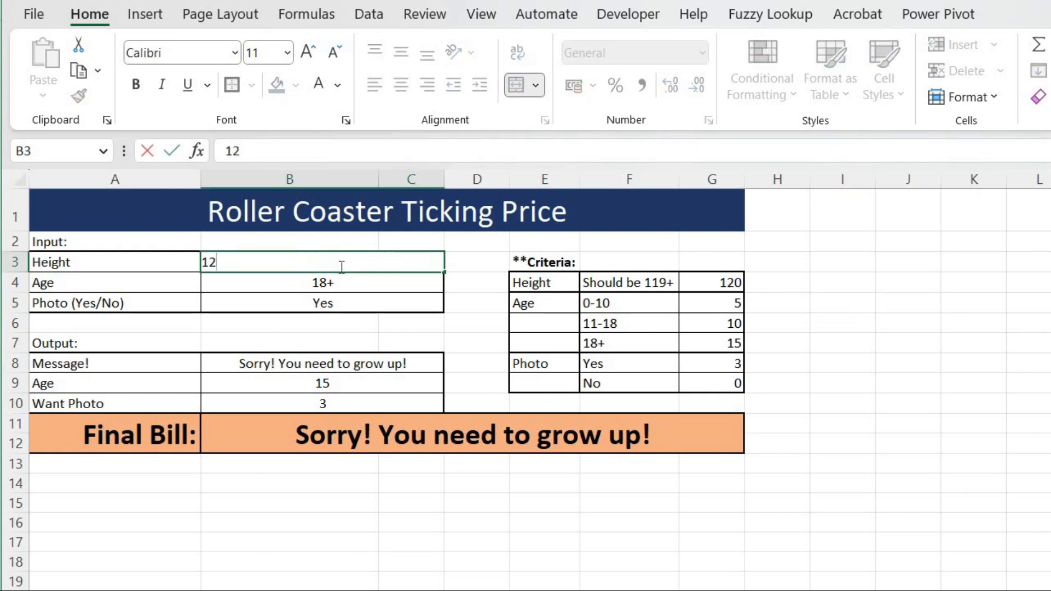
left_click(457, 335)
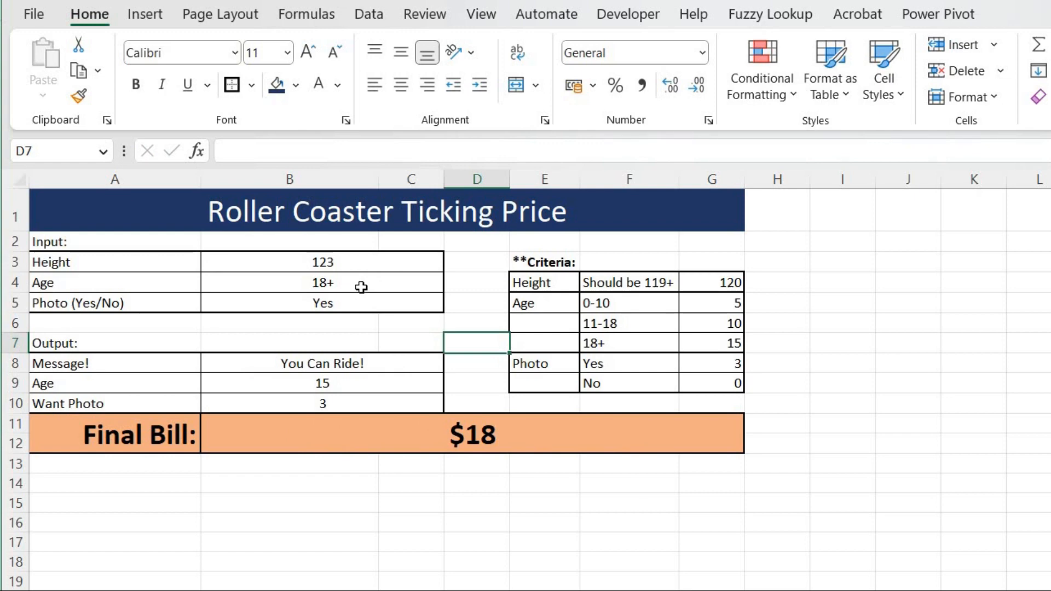
Set the age input in B4 to 0-10 from its dropdown.
left_click(361, 287)
left_click(454, 284)
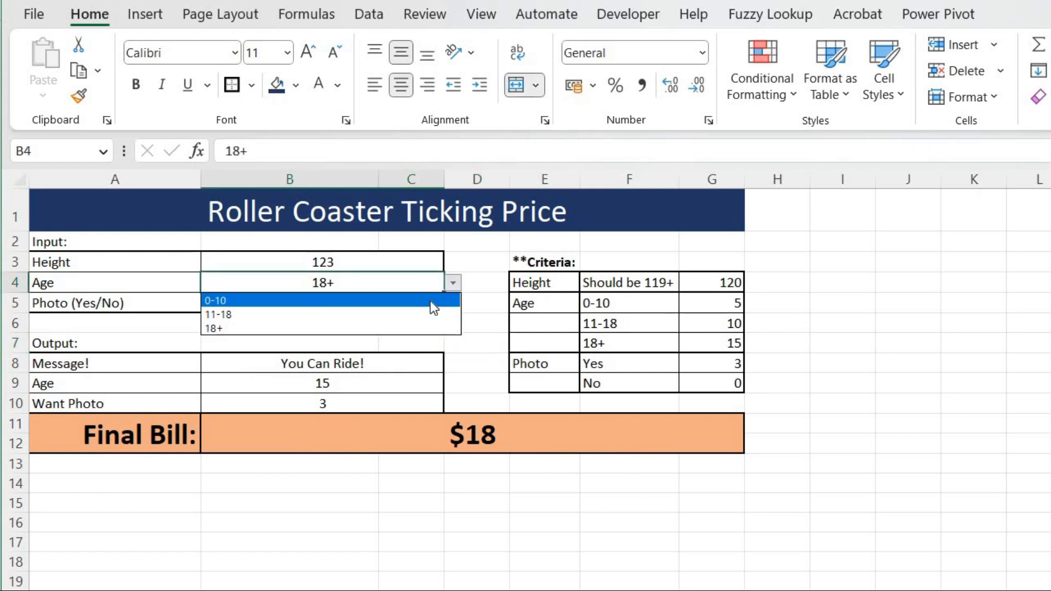
left_click(430, 298)
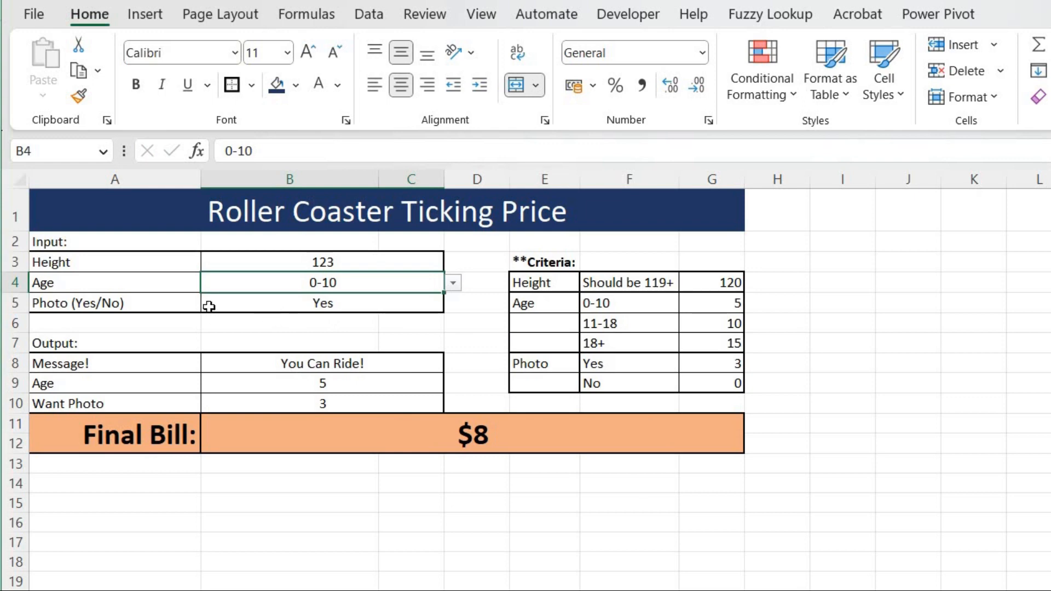
Test the photo input in B5 by switching it to No and back to Yes.
left_click(305, 305)
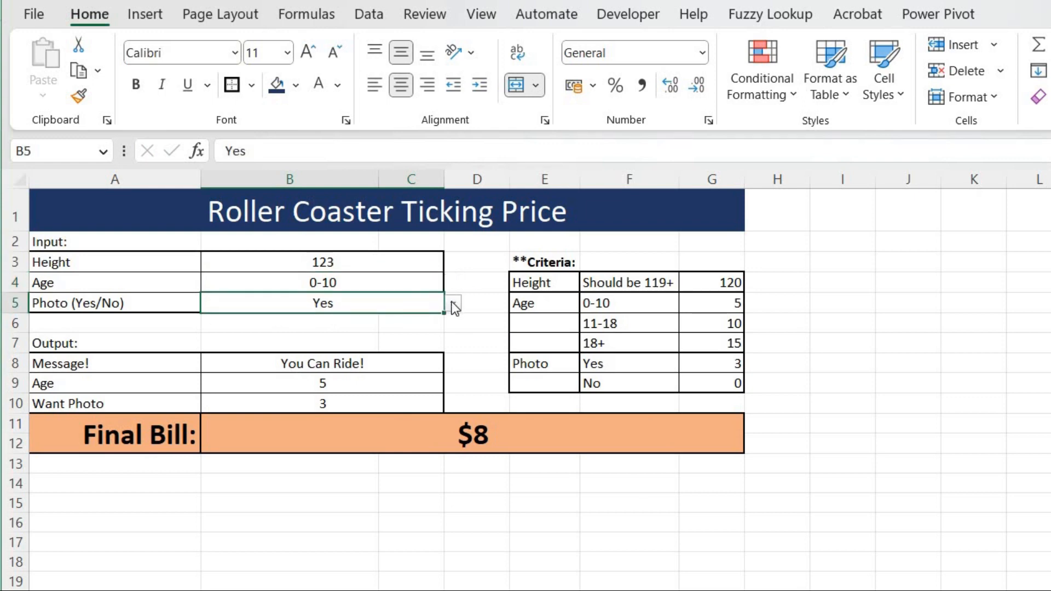
left_click(455, 305)
left_click(432, 334)
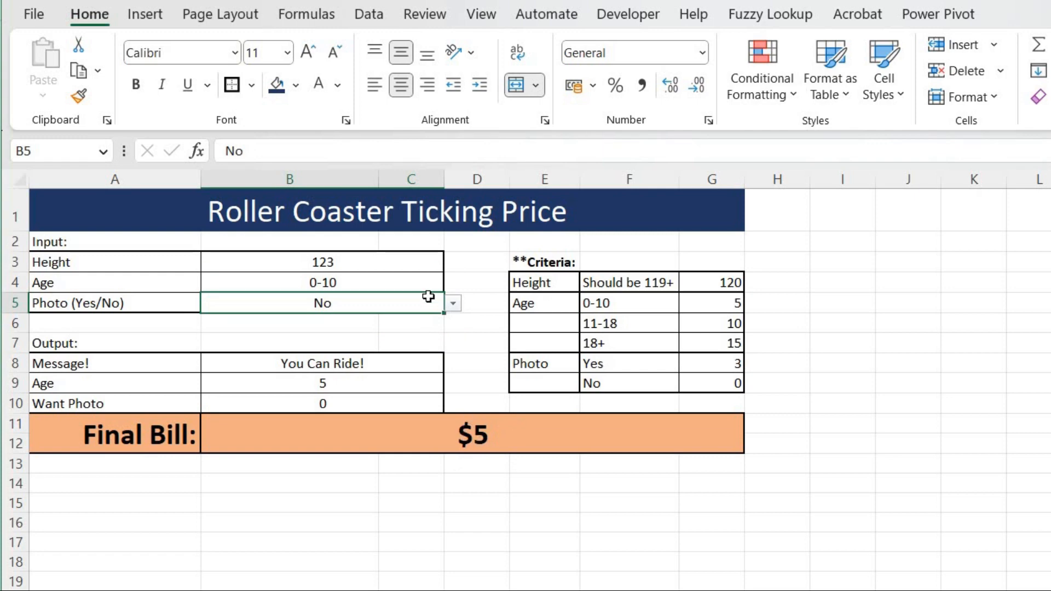
left_click(454, 305)
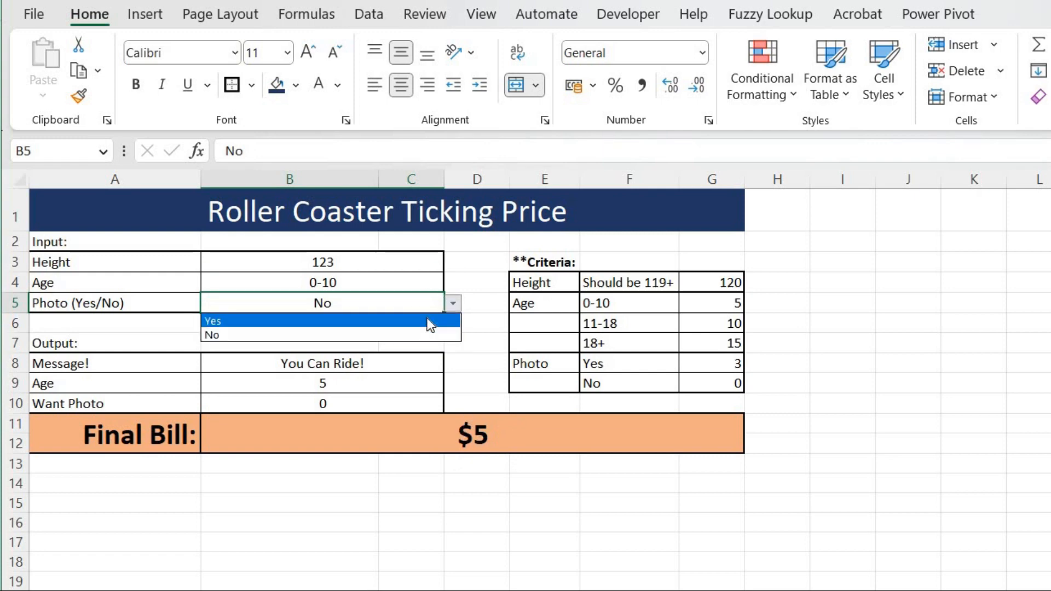
left_click(430, 320)
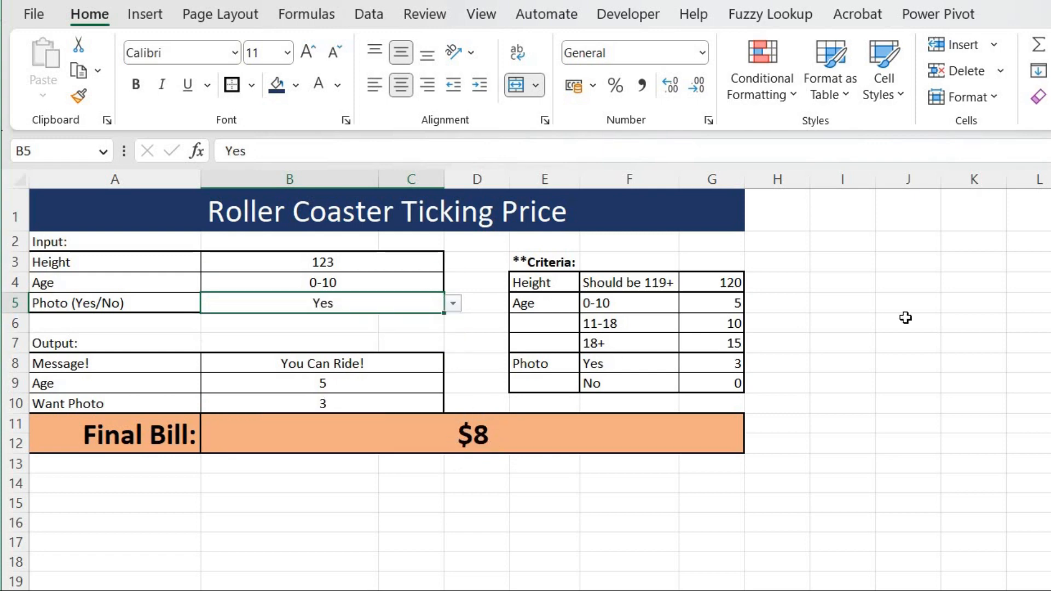